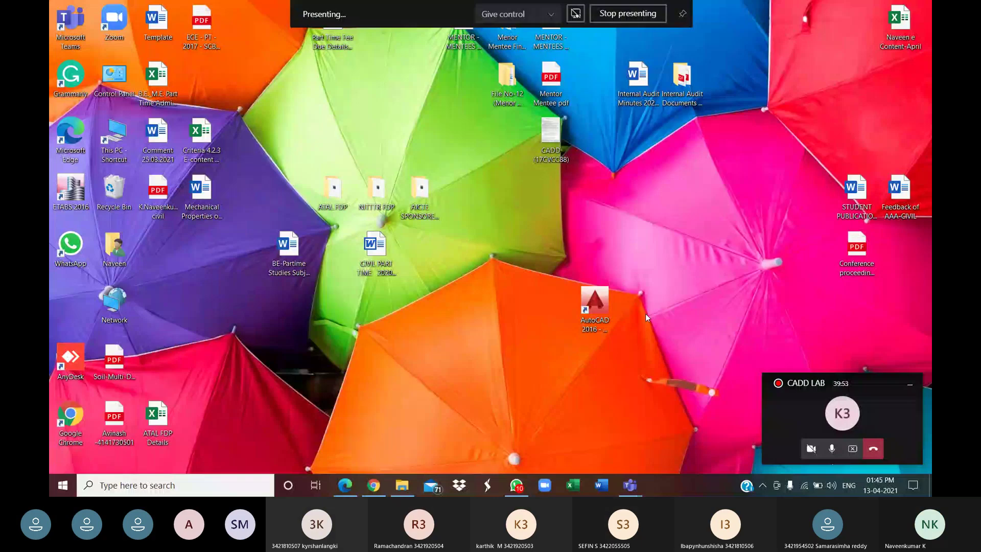
- Launch AutoCAD 2016 and start a new blank drawing
double_click(594, 304)
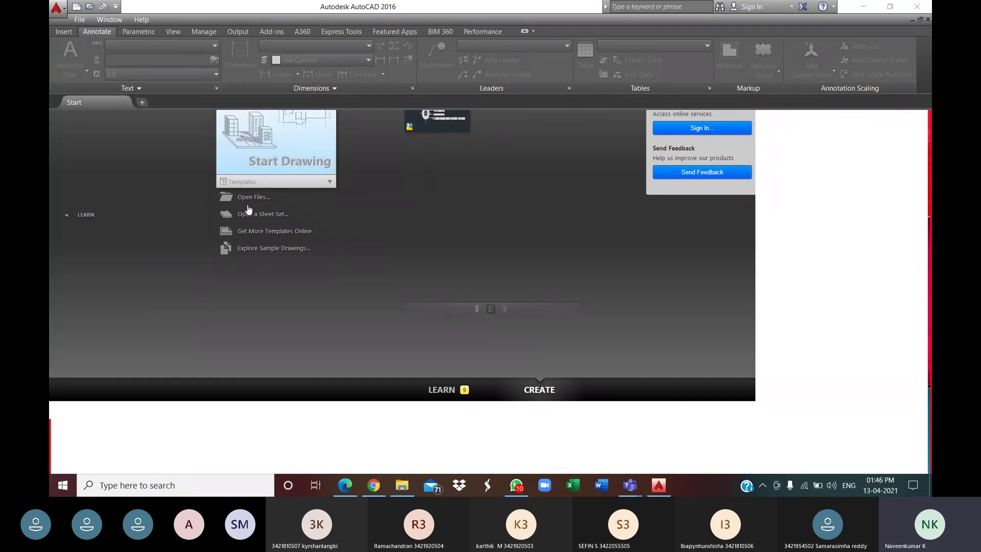
click(283, 148)
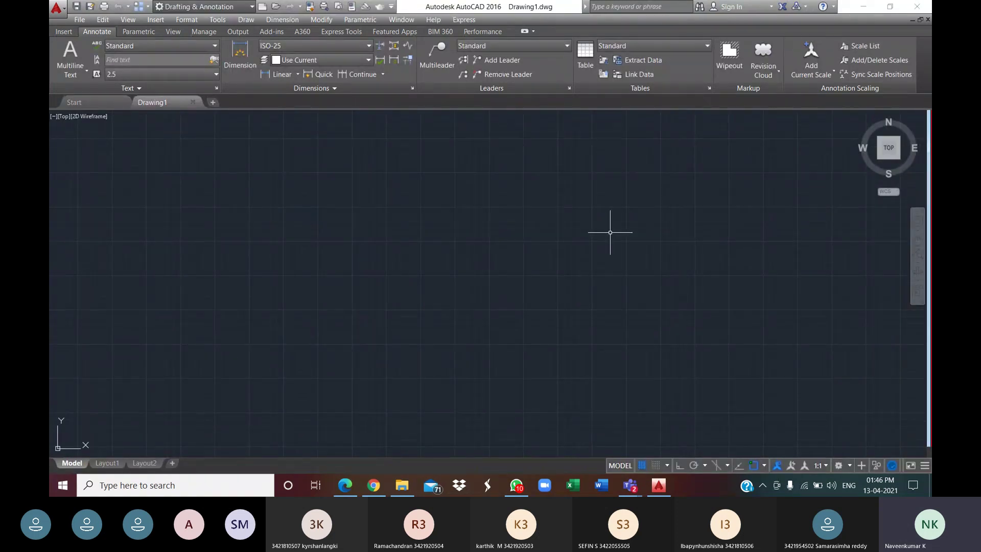
mouse_move(385, 231)
mouse_down()
mouse_move(573, 340)
mouse_move(582, 332)
mouse_up()
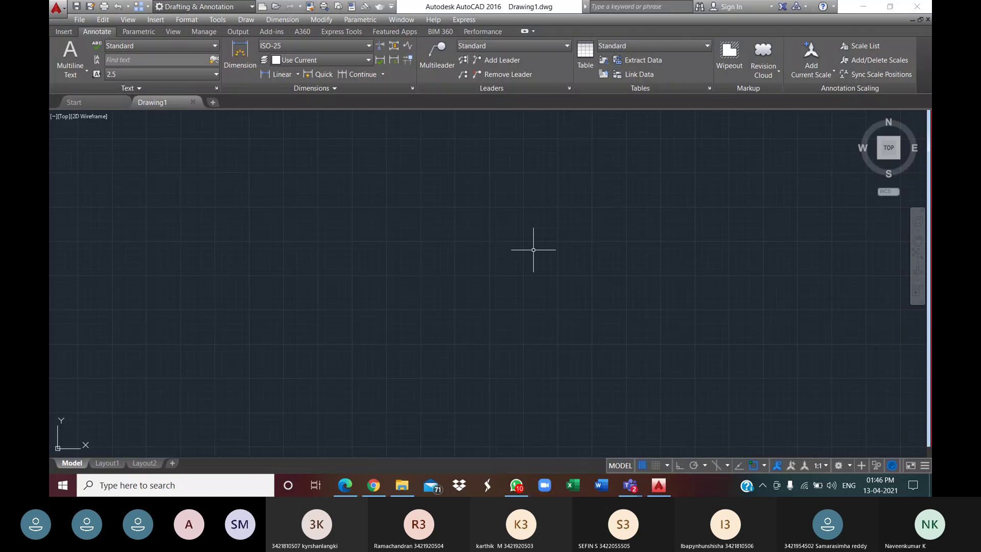
scroll(533, 250, up, 2)
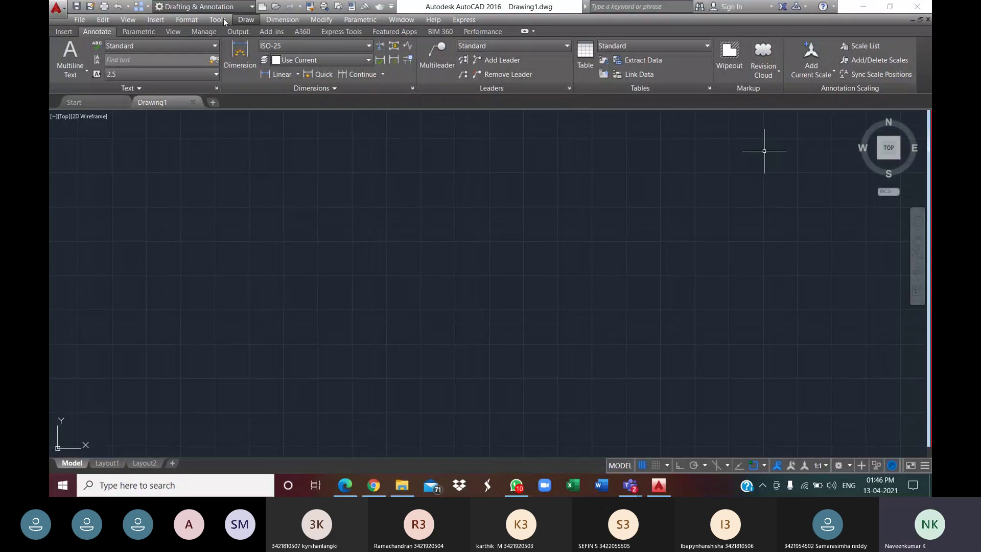
click(79, 19)
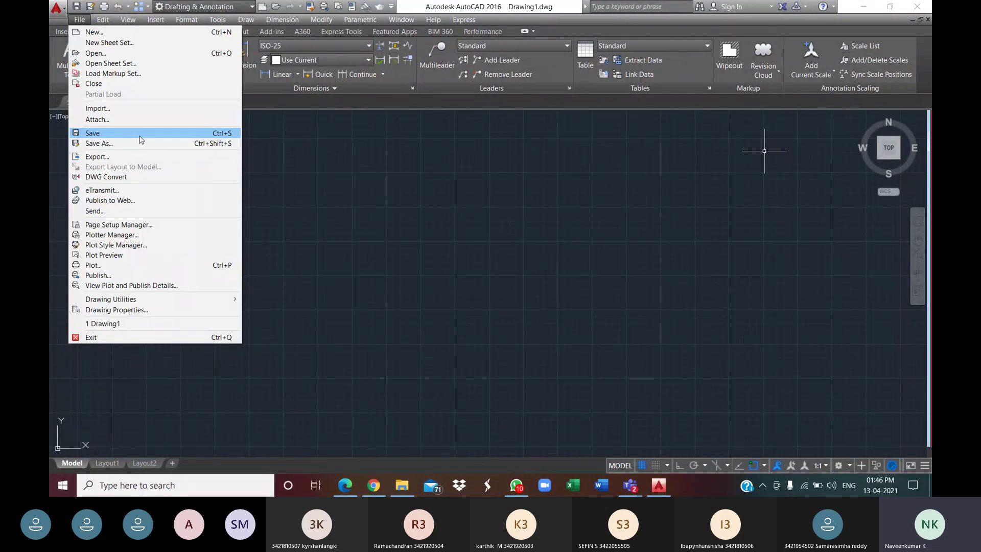
click(139, 134)
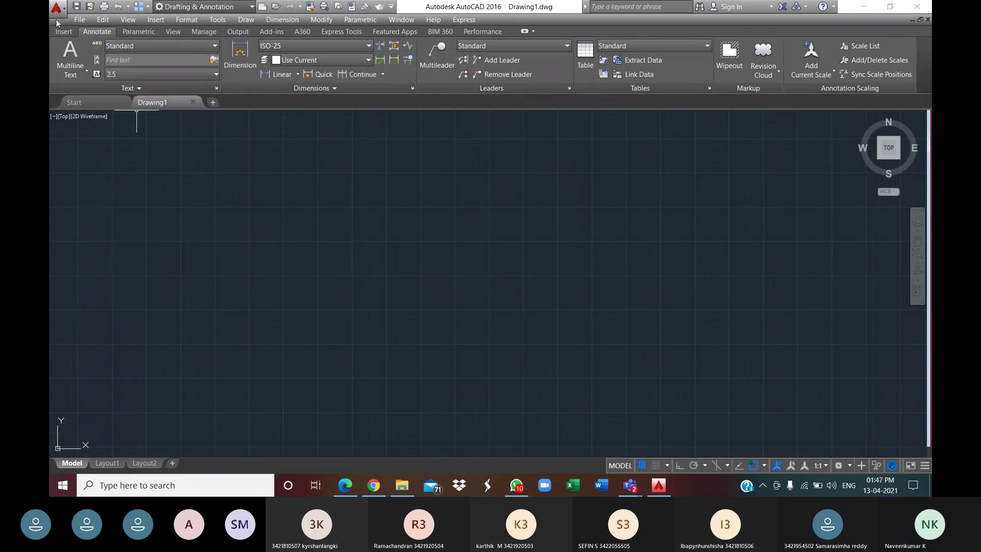
click(80, 20)
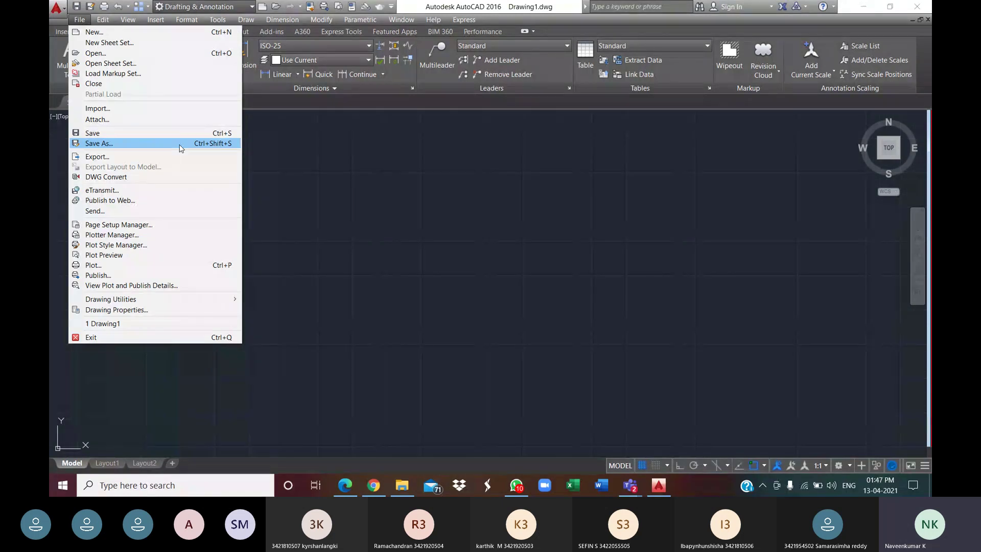
click(179, 148)
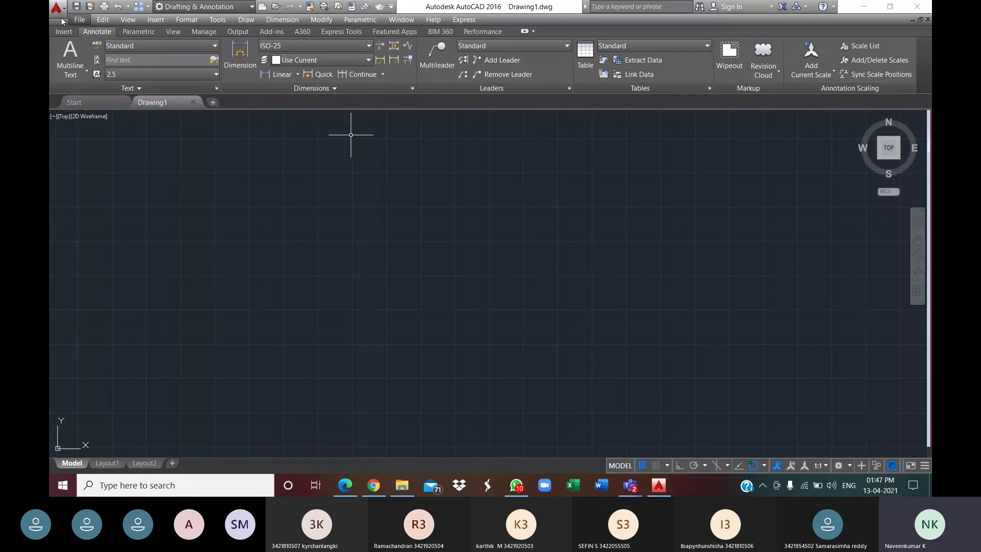
click(98, 21)
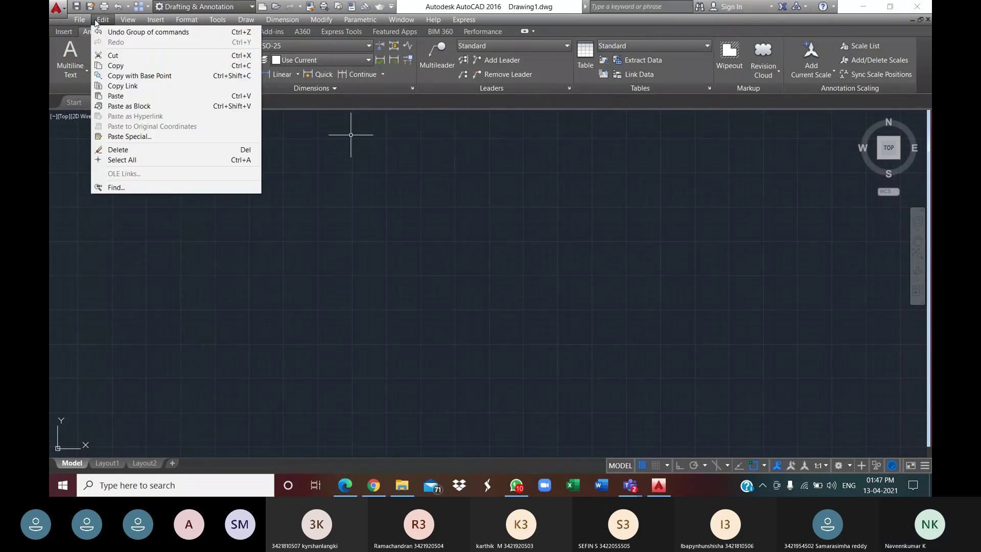
click(96, 21)
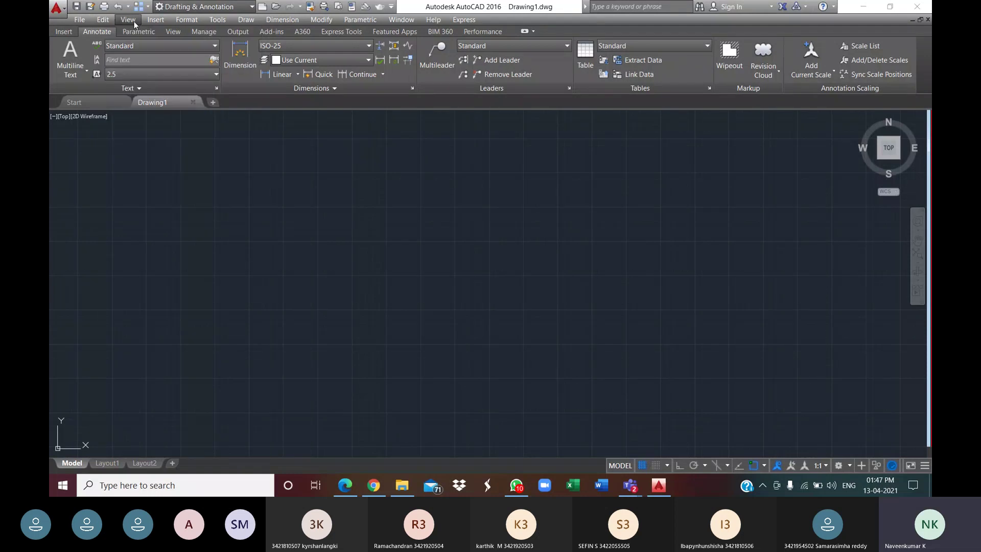
click(160, 19)
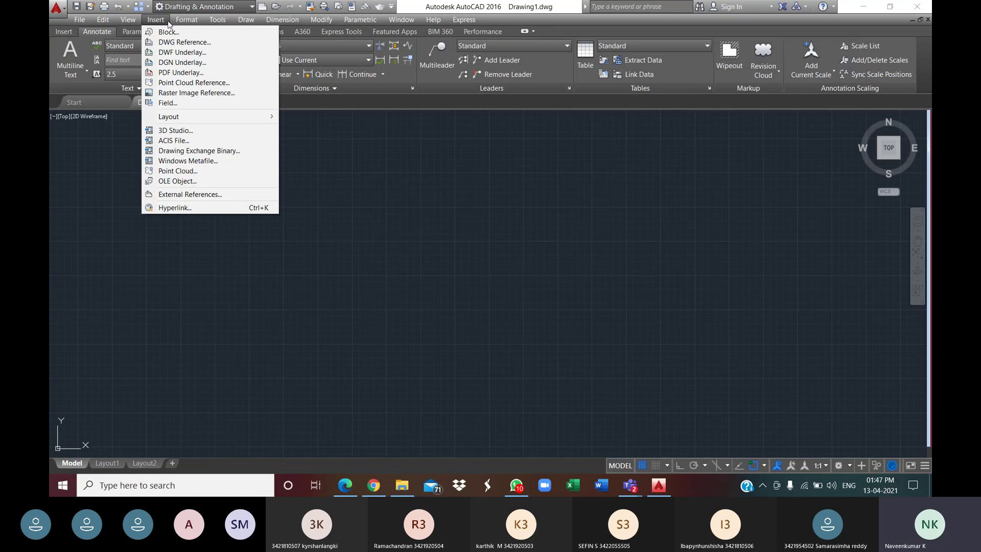
mouse_move(214, 25)
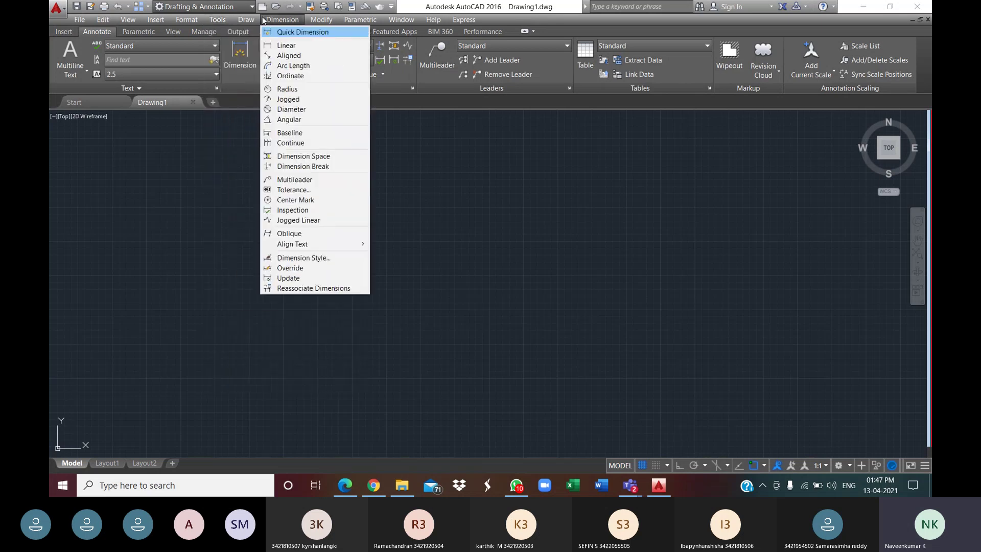
mouse_move(246, 20)
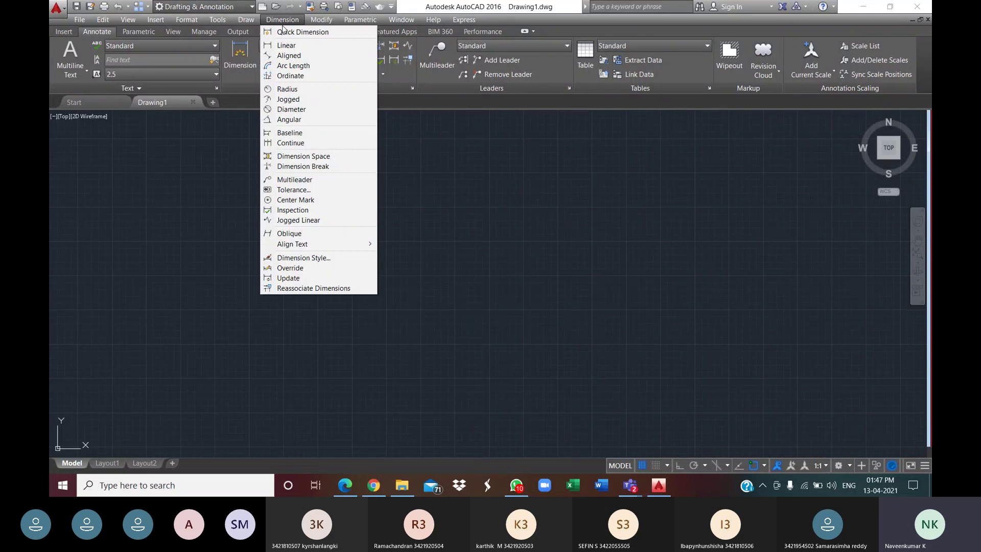
mouse_move(329, 19)
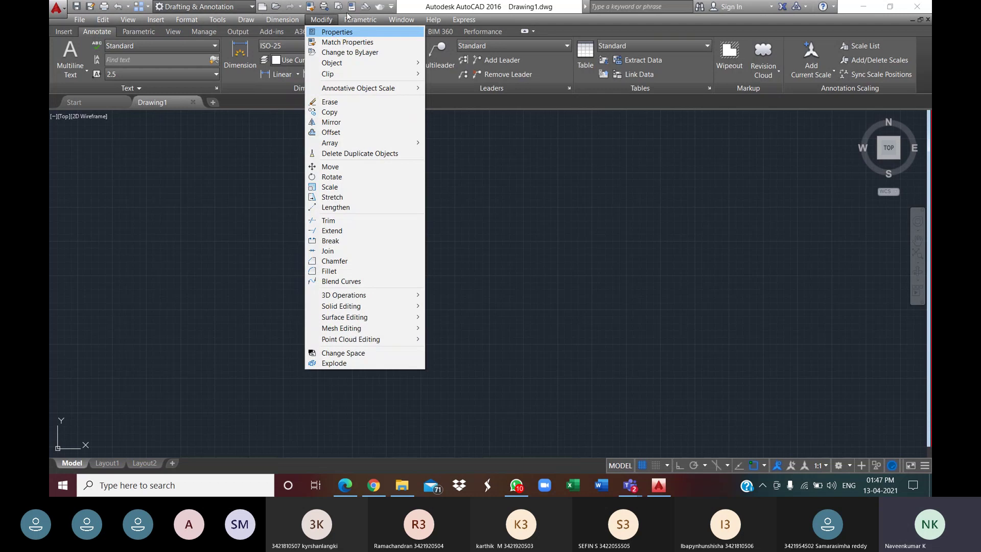
mouse_move(360, 19)
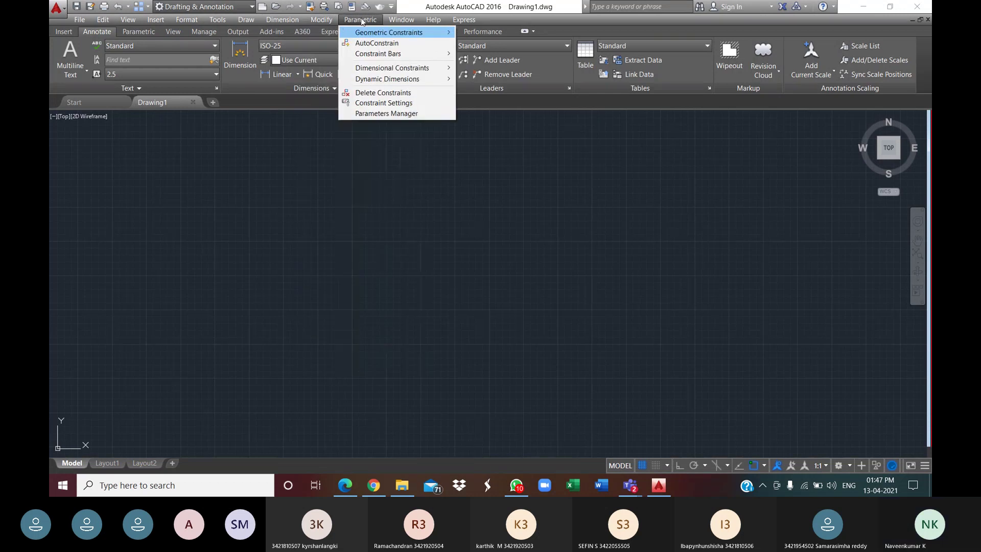
mouse_move(433, 20)
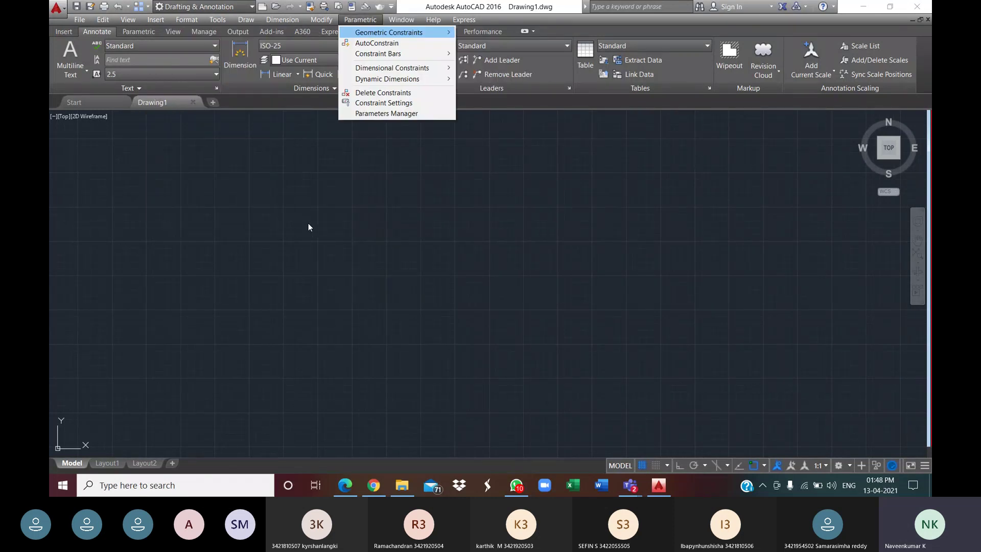
click(353, 330)
click(352, 324)
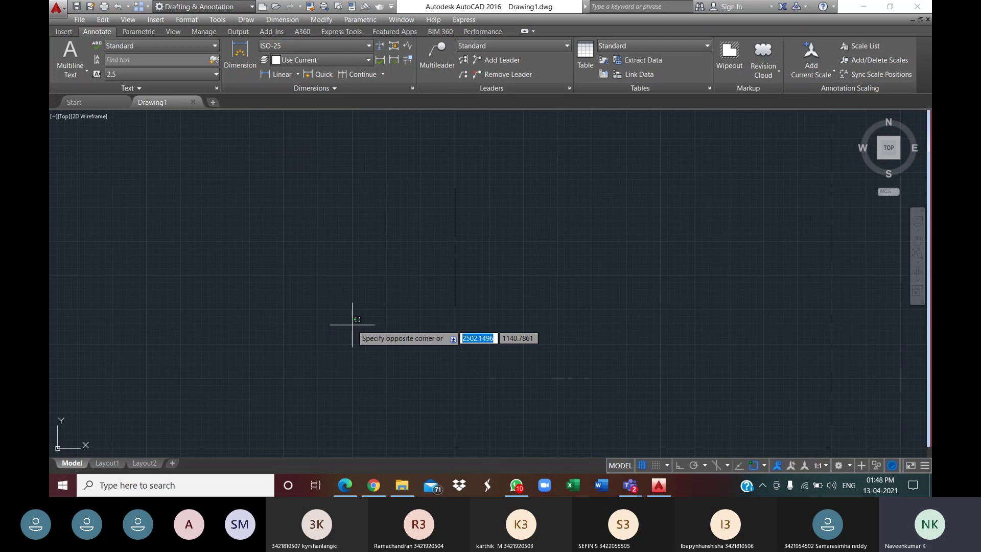
click(372, 397)
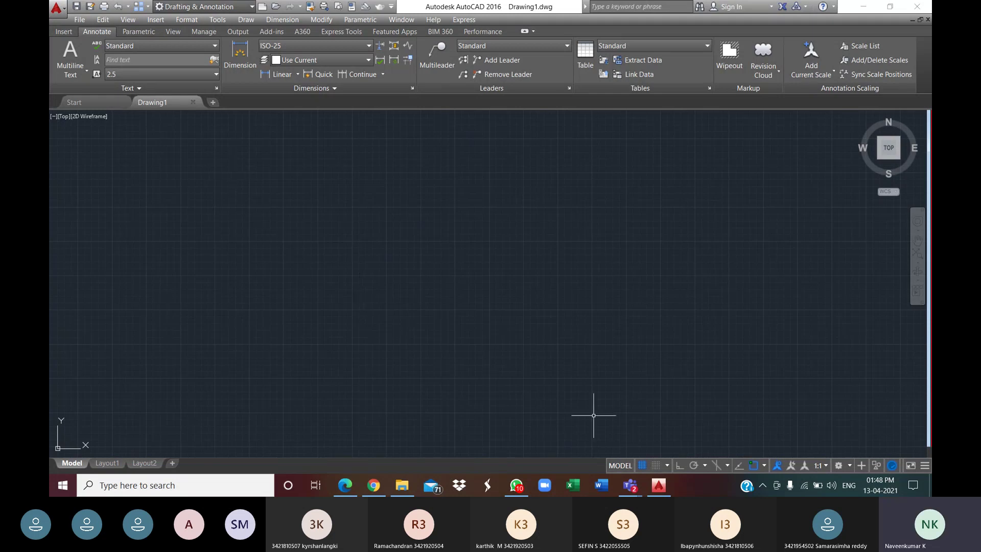
- Toggle the background grid display and leave it switched off in model space
click(642, 465)
click(641, 466)
scroll(287, 275, down, 3)
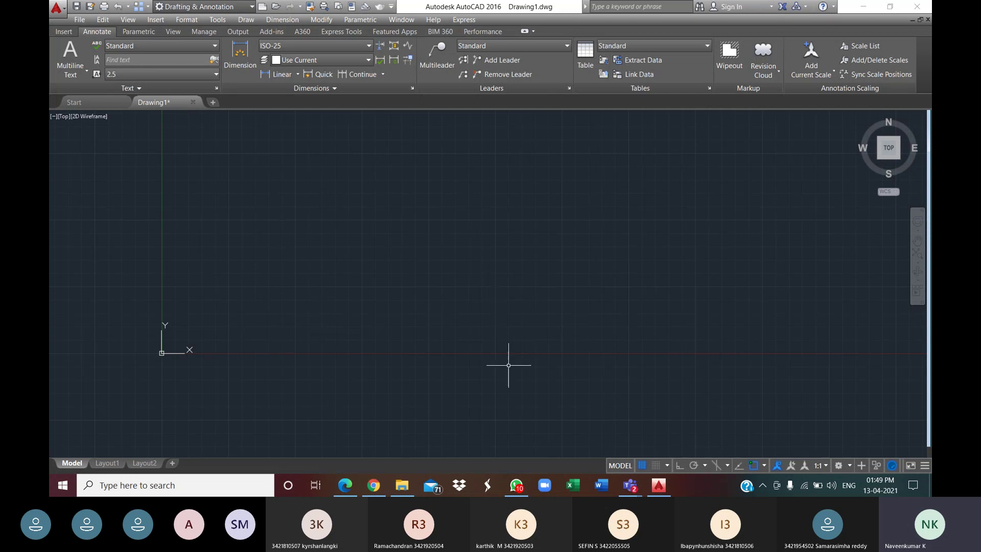
click(642, 465)
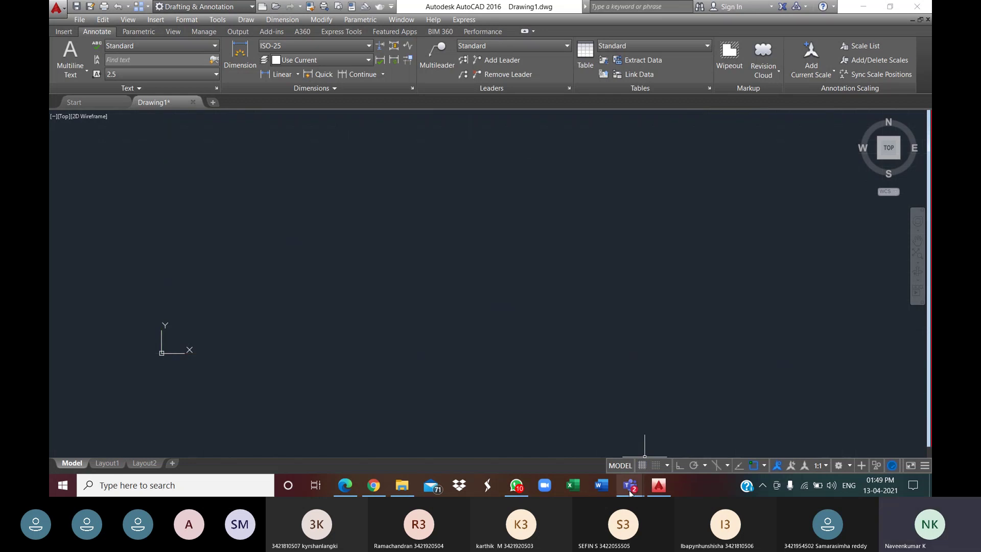
click(631, 486)
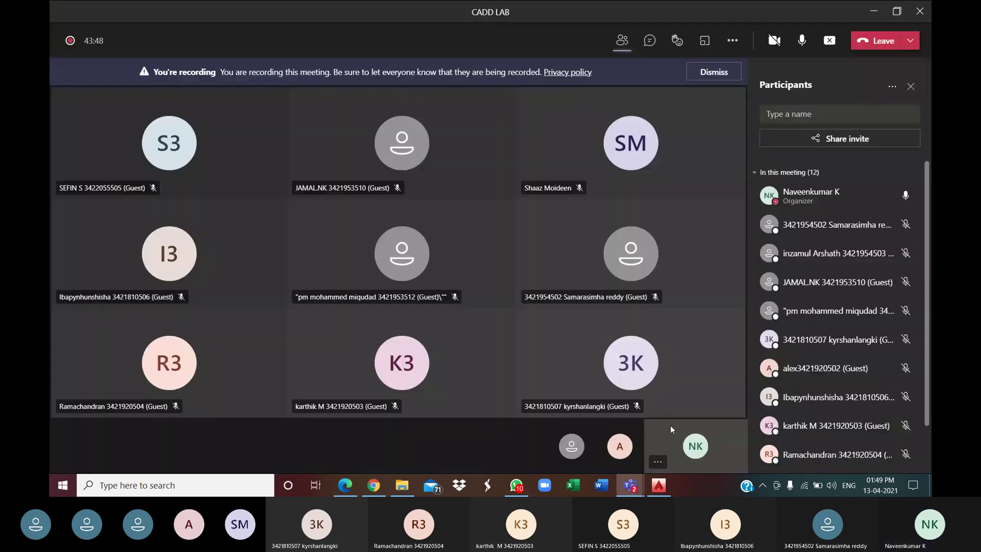
click(658, 485)
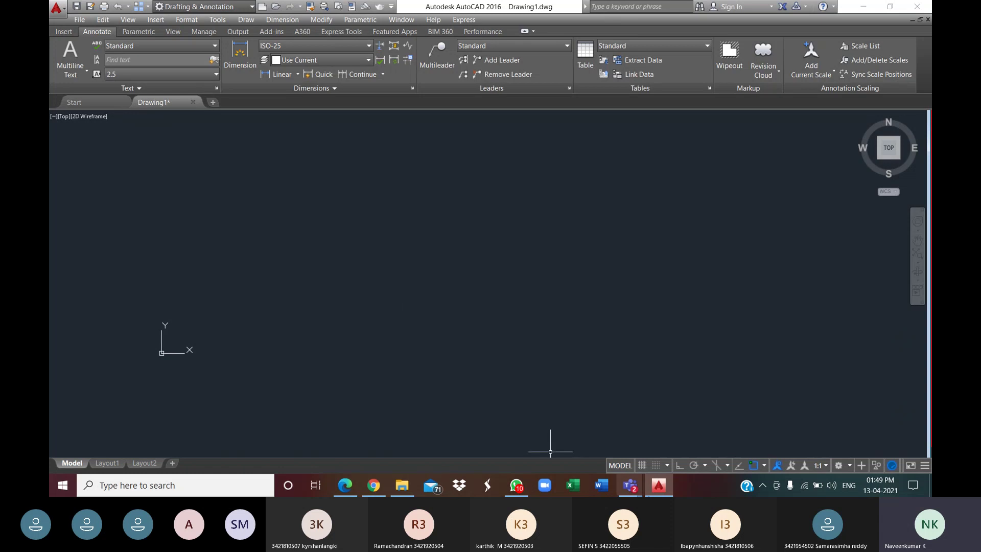
click(642, 465)
click(642, 465)
scroll(378, 315, down, 2)
middle_drag(332, 304, 234, 302)
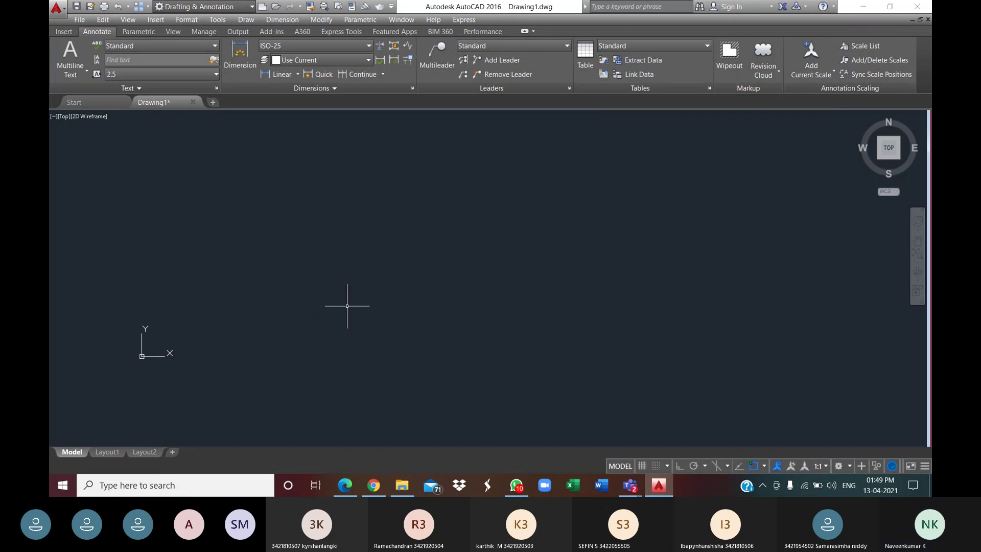
- Start the LIMITS command and set the lower-left corner of the model space limits to 0,0
text(L)
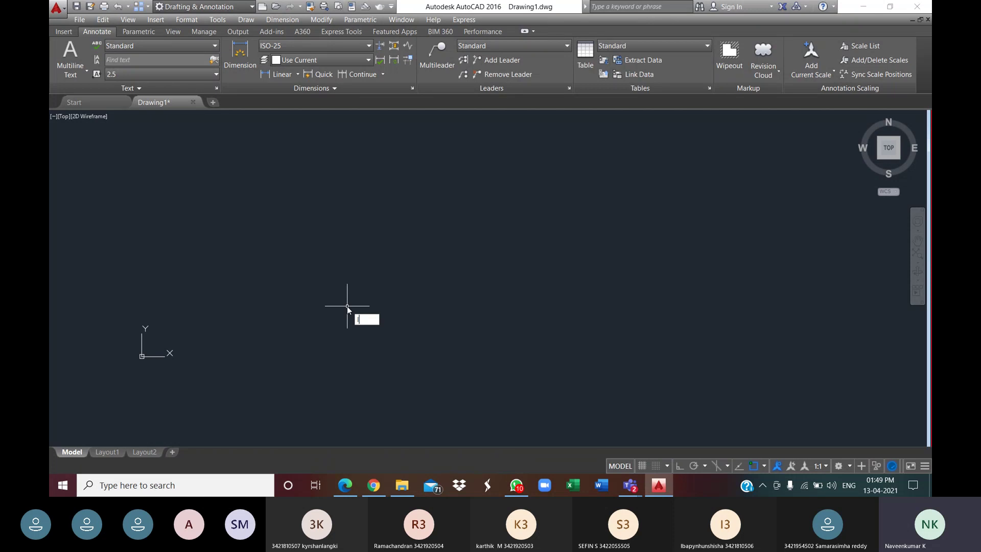
text(imi)
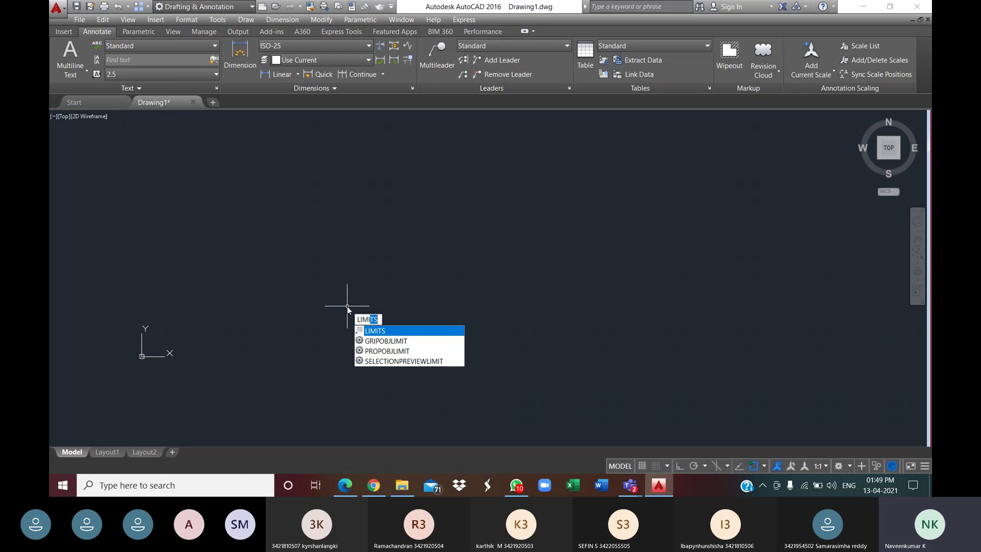
key(Return)
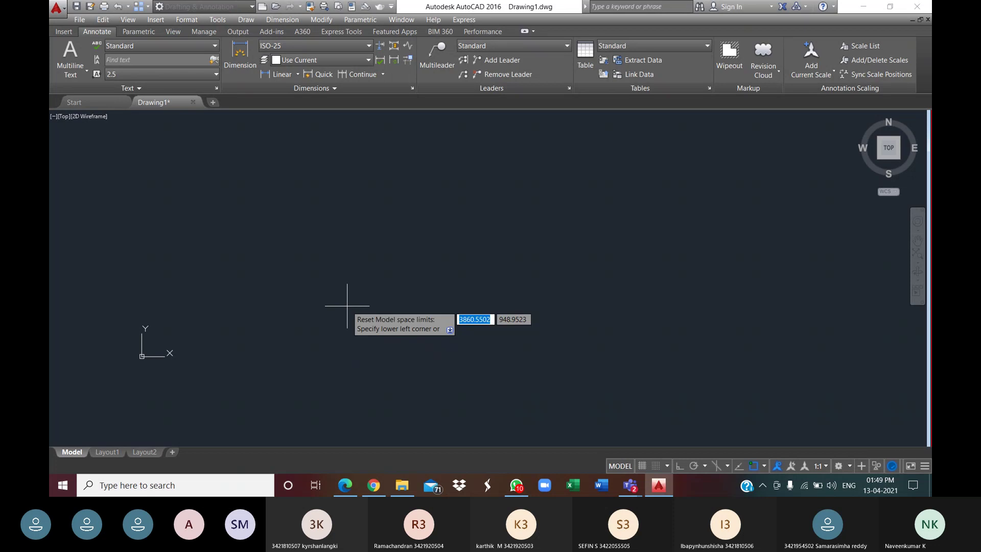
text(0)
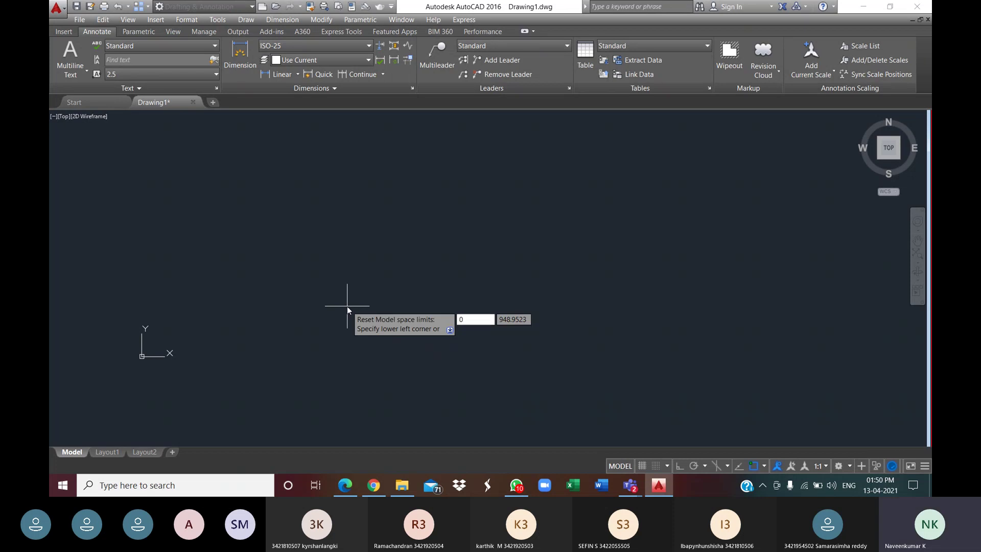
key(Tab)
text(0)
key(Return)
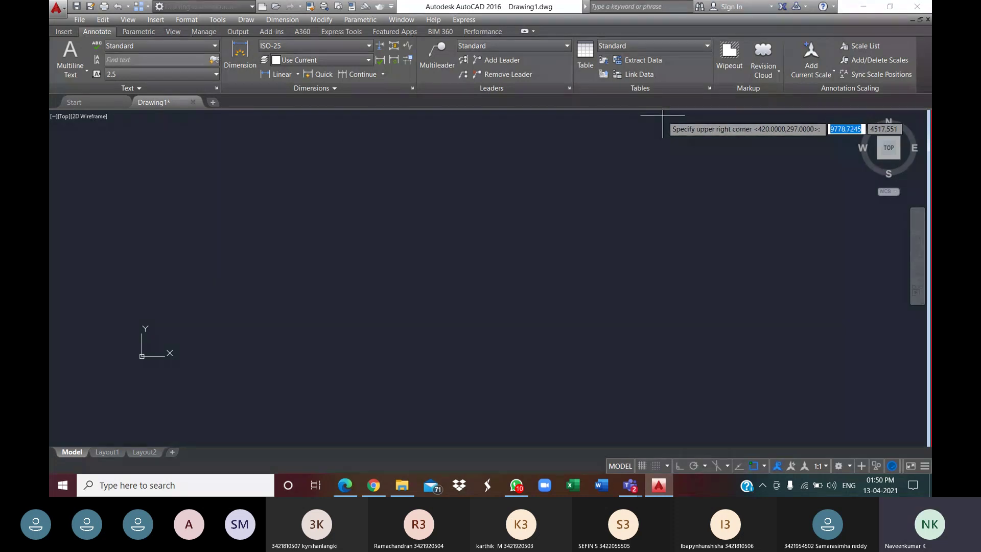
- Set the upper-right corner of the model space limits to 10000,1000
text(10)
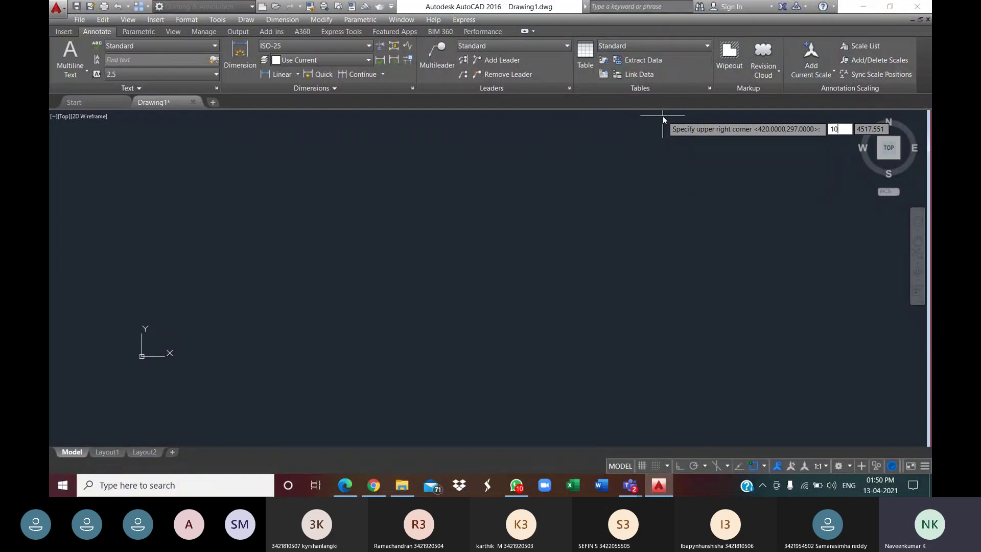
text(000)
key(Tab)
text(1000)
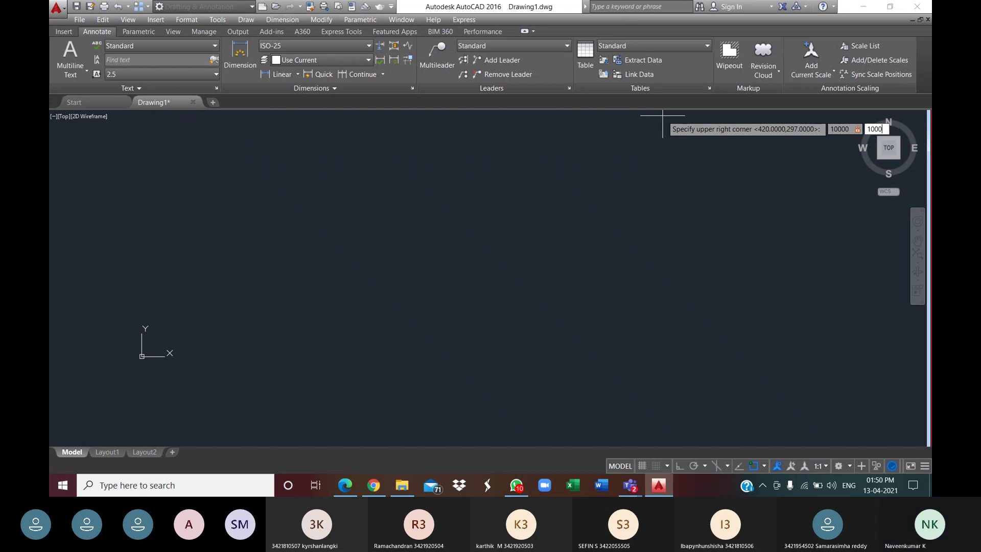
key(Return)
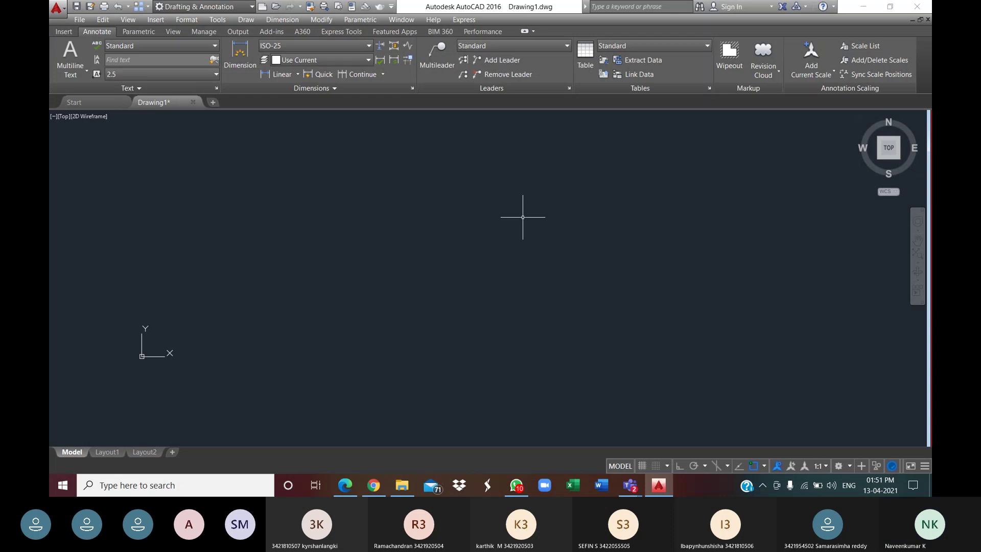
- Configure the drawing units to decimal length with precision 0 and millimetres as the insertion scale
text(UNITS)
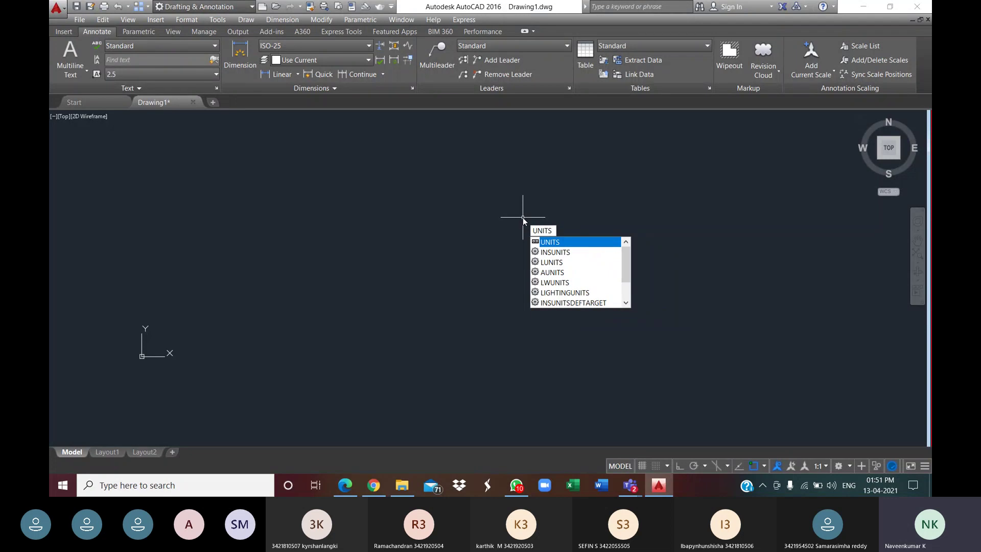
key(Return)
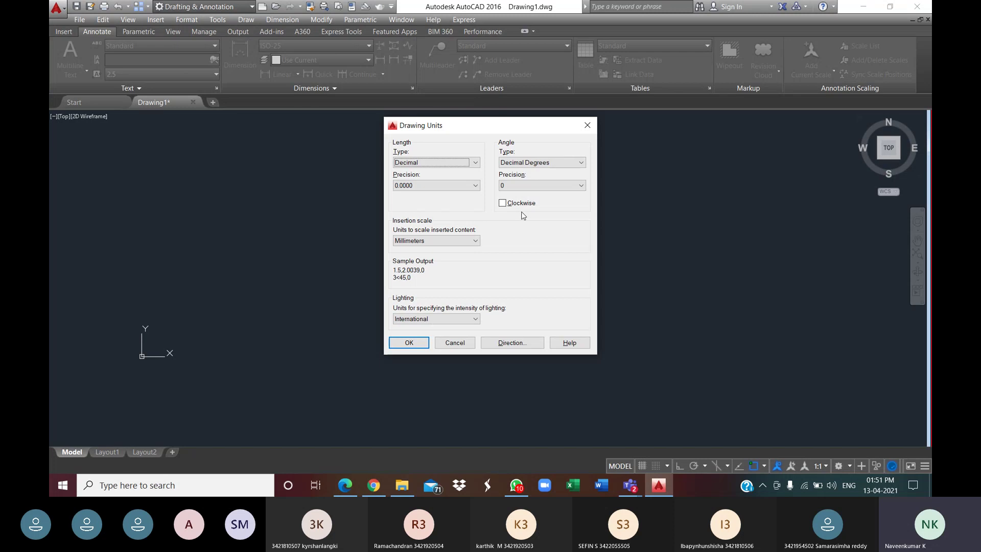
click(475, 187)
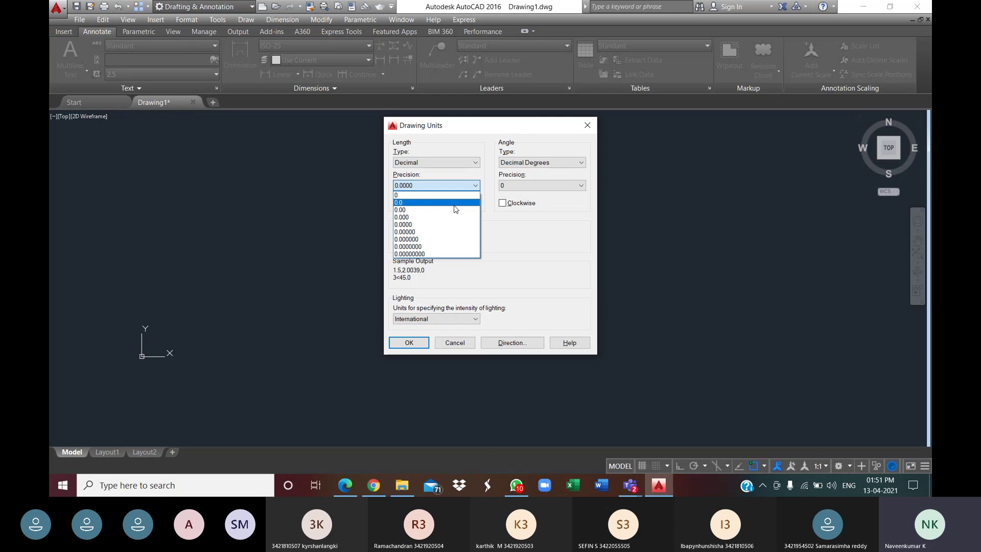
click(454, 205)
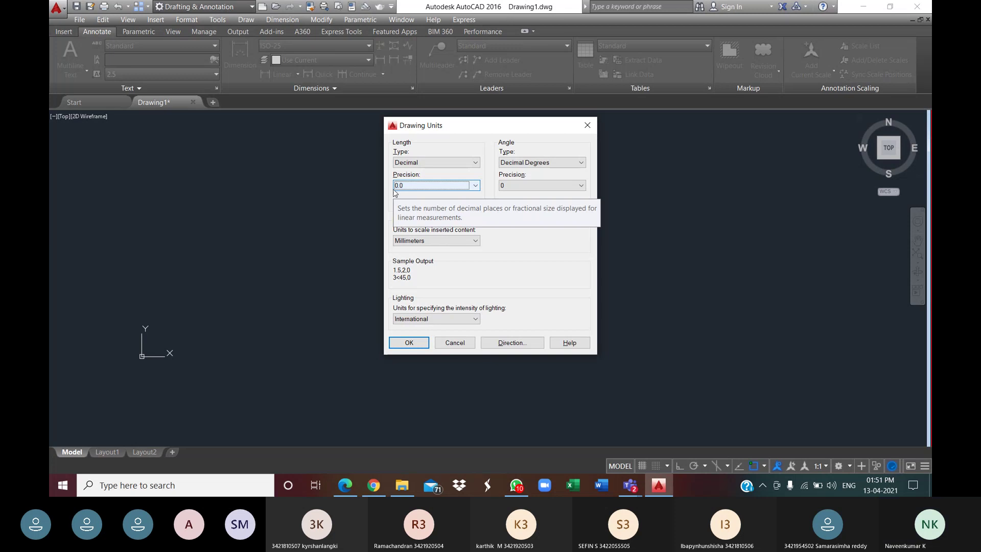
key(Up)
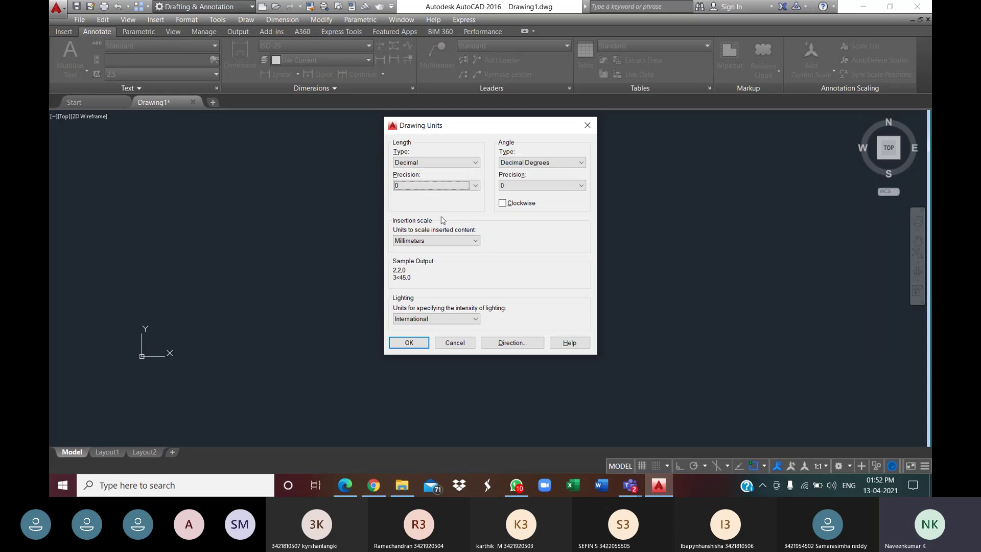
click(447, 241)
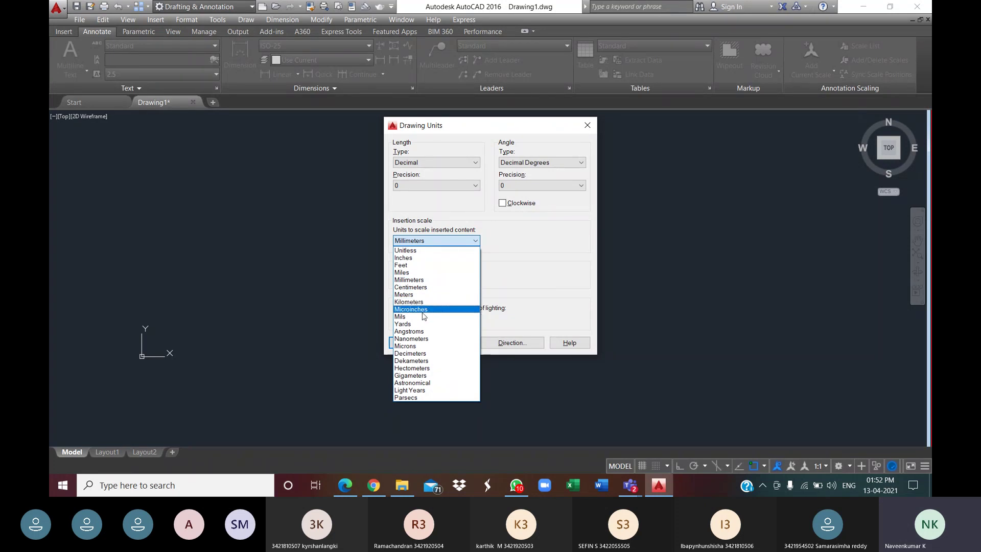
click(424, 280)
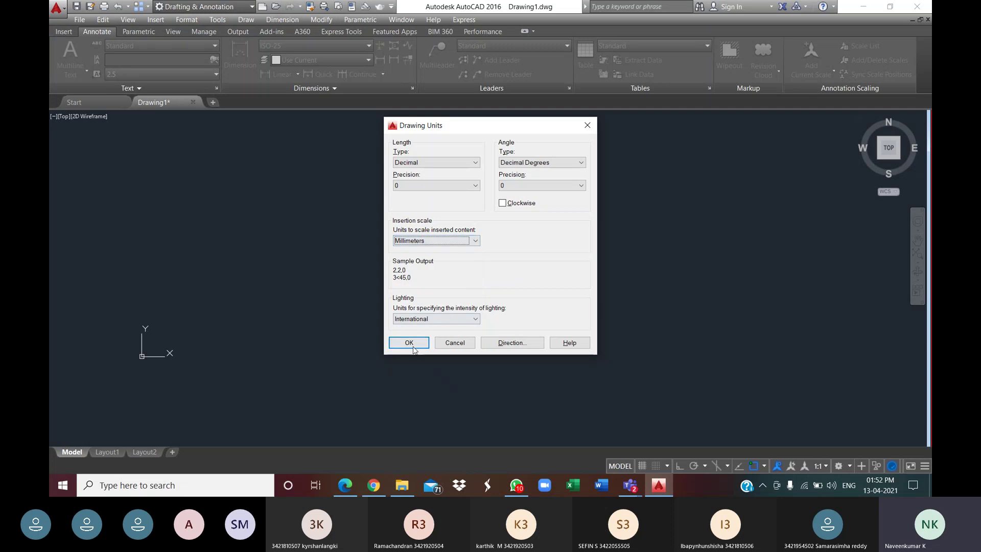
click(409, 343)
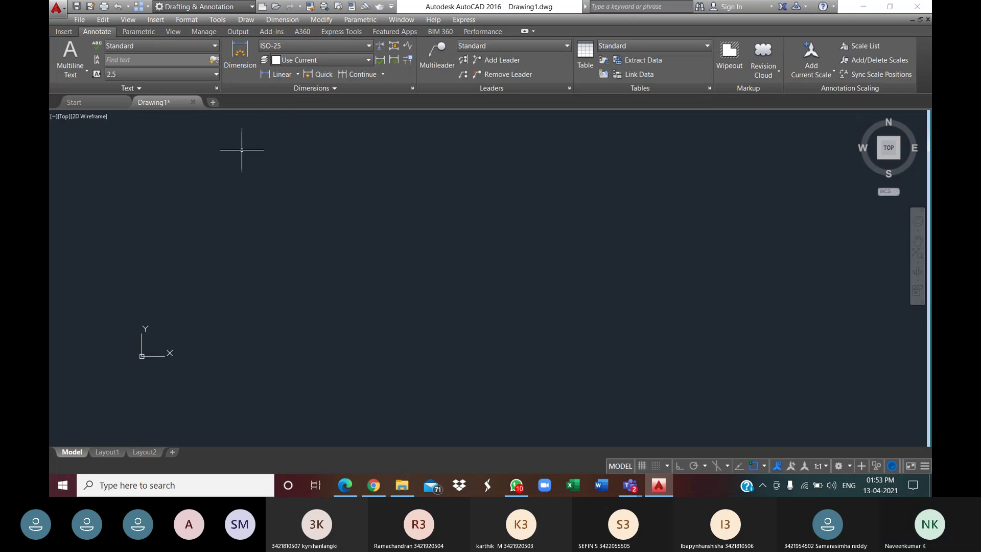
click(246, 20)
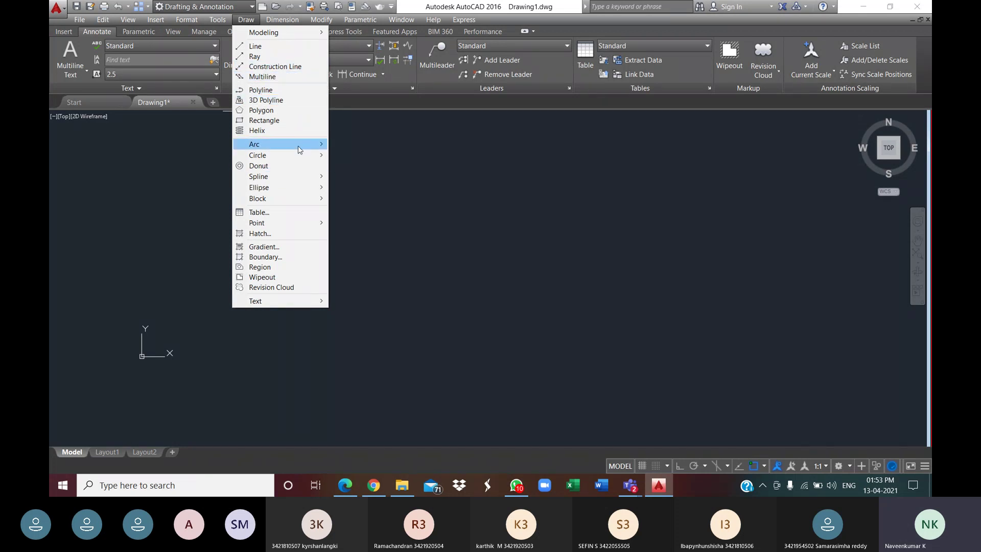
mouse_move(304, 144)
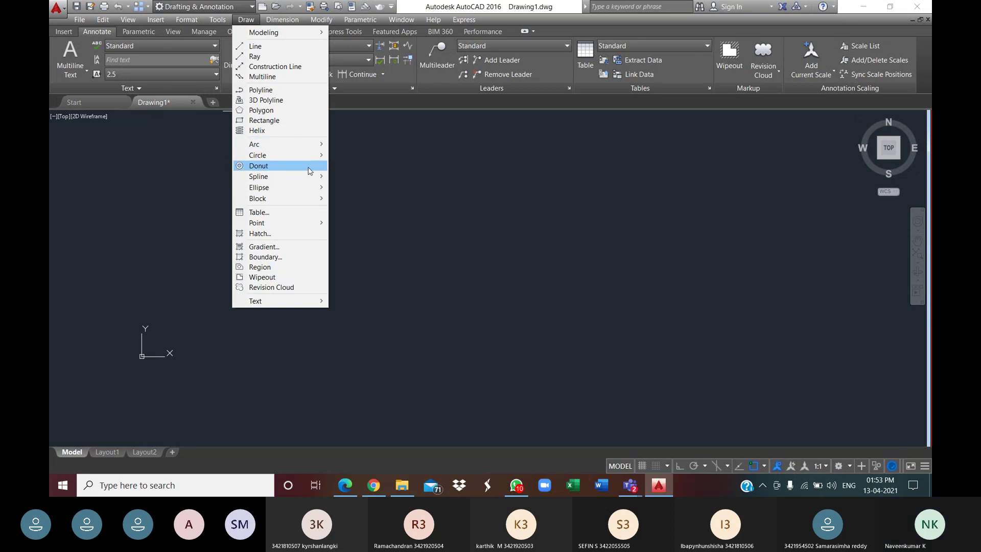
click(240, 115)
click(438, 229)
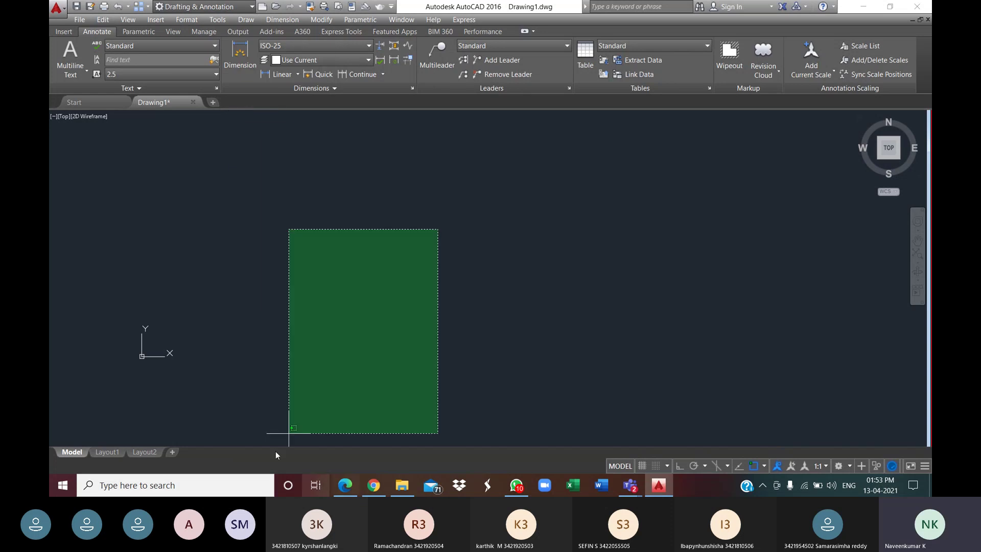
click(363, 329)
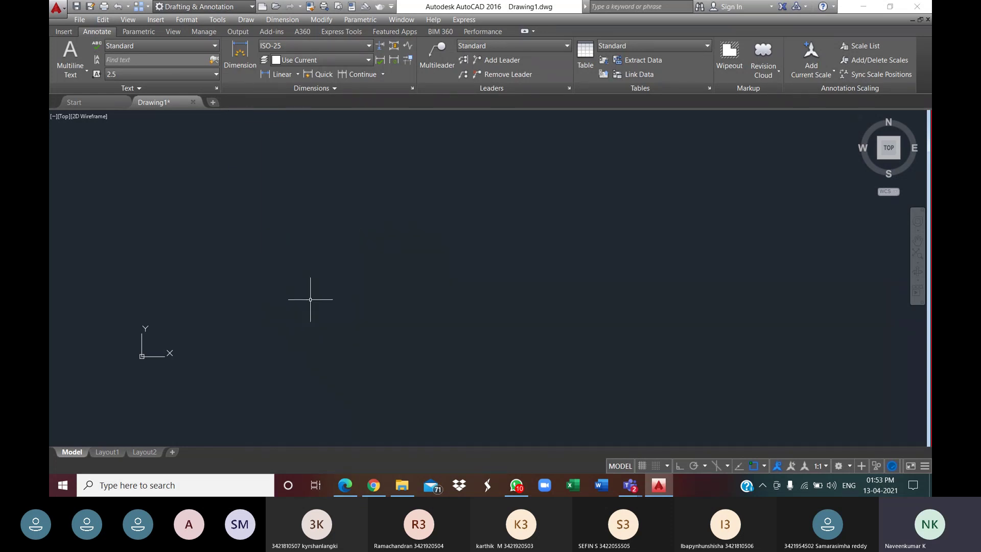
- Switch on Ortho mode while using the Line command and draw a short horizontal line in model space
text(L)
key(Return)
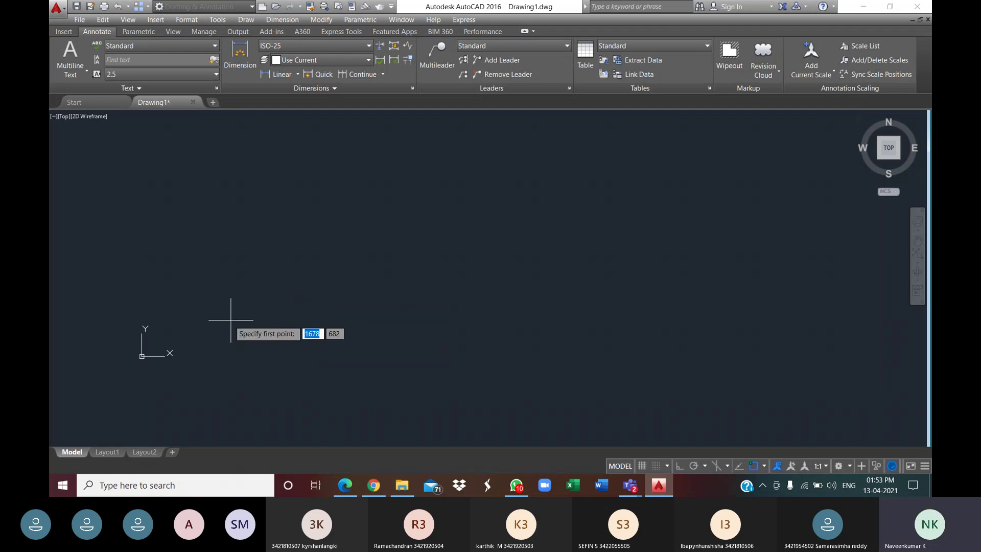
click(255, 315)
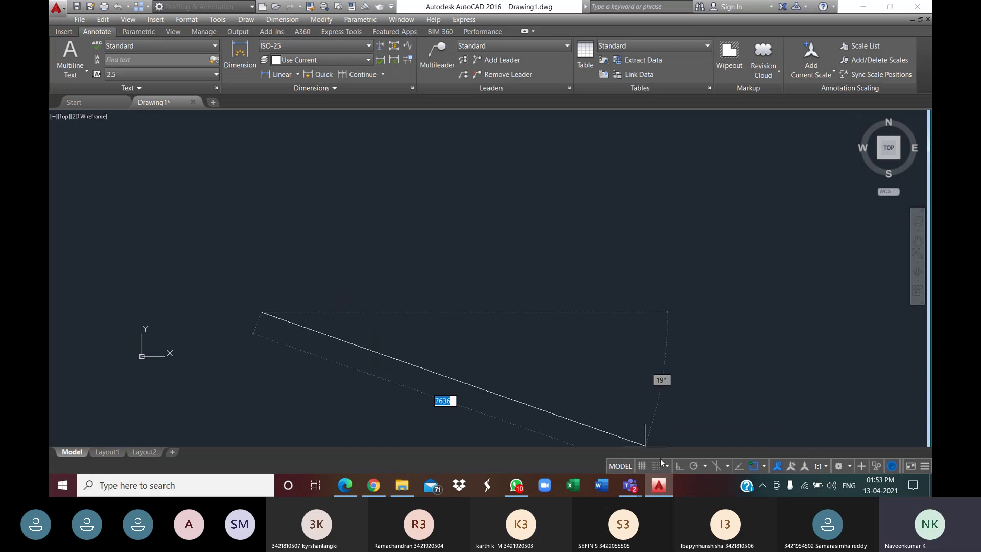
click(678, 466)
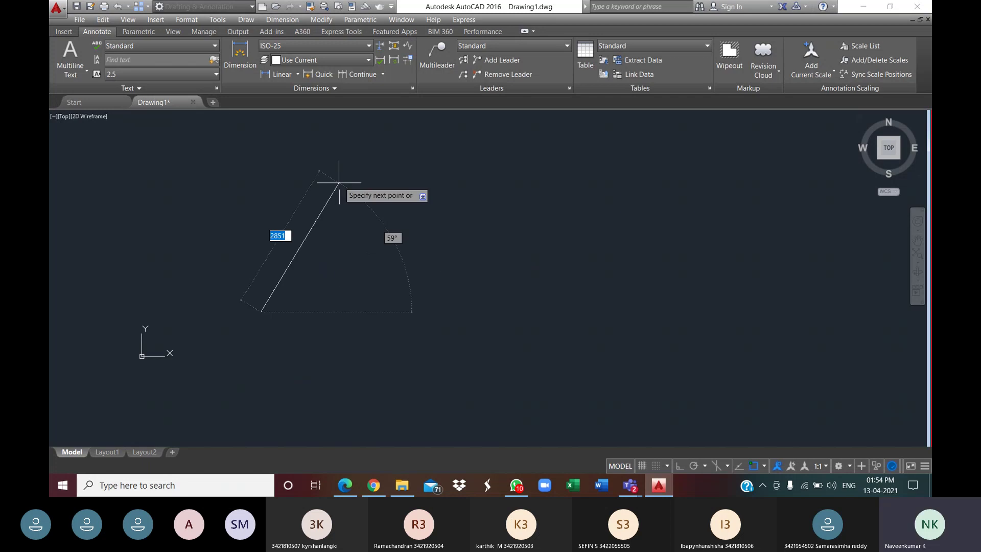
click(679, 466)
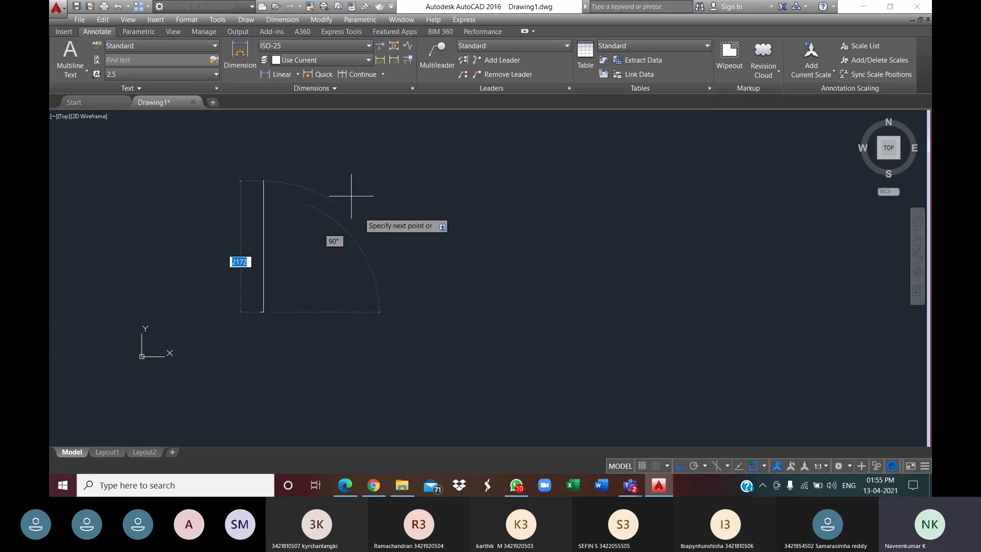
scroll(274, 297, down, 3)
scroll(246, 294, up, 2)
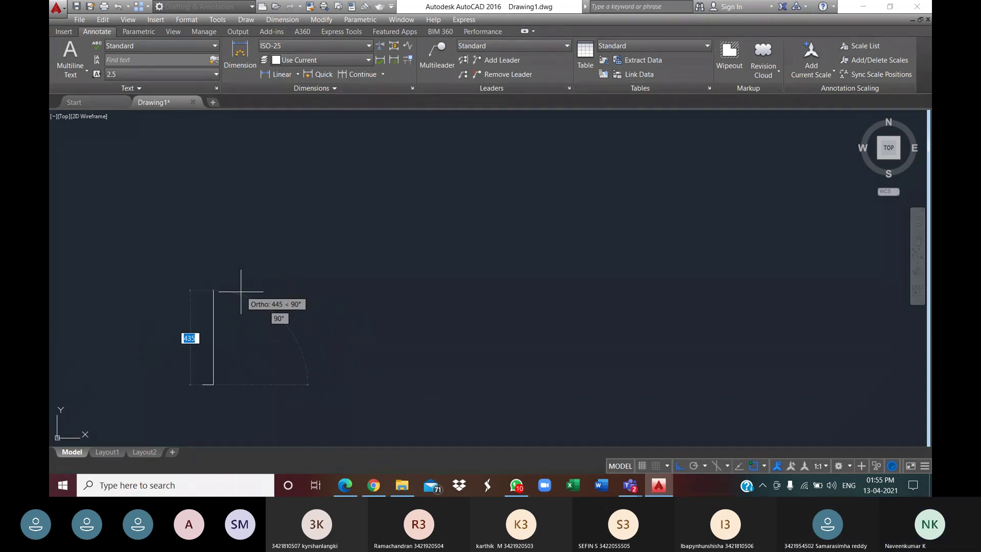
middle_drag(336, 324, 429, 319)
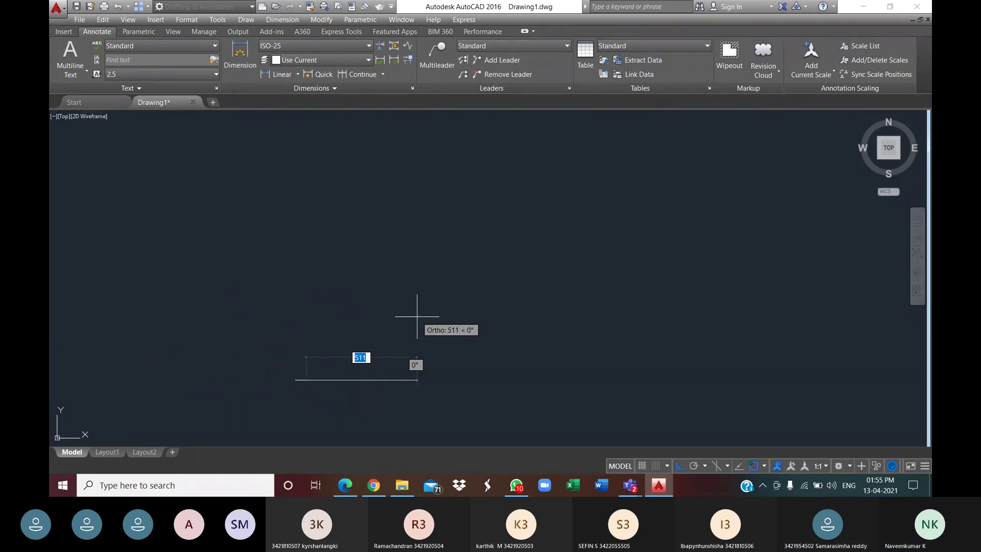
key(Escape)
- Select the short horizontal line with a crossing window and delete it
scroll(480, 320, down, 5)
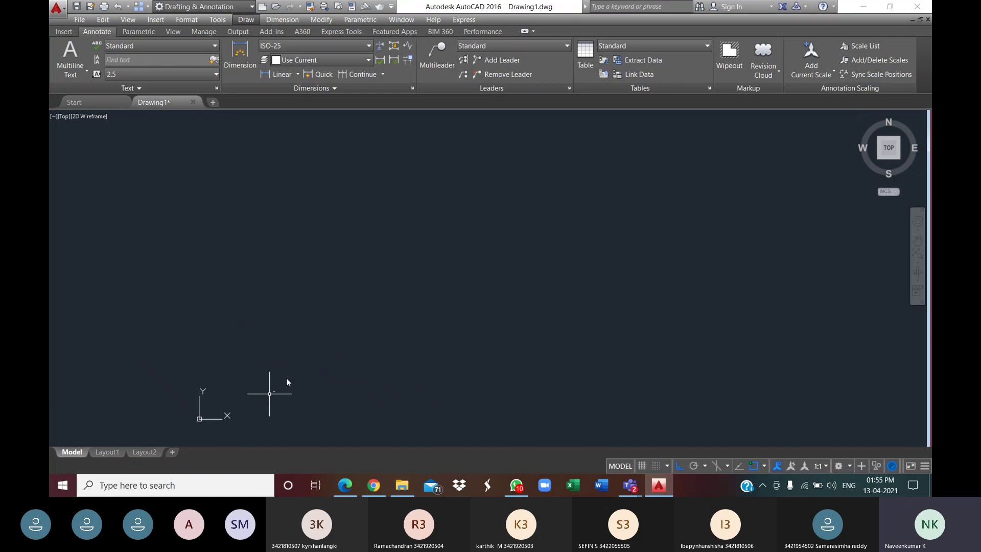
middle_drag(287, 376, 396, 256)
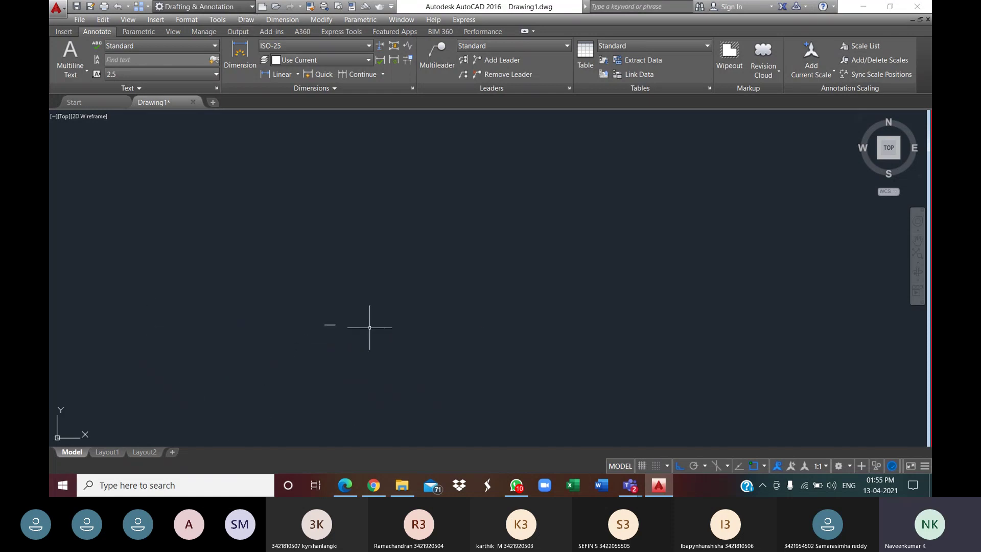
scroll(375, 321, up, 5)
middle_drag(302, 324, 412, 300)
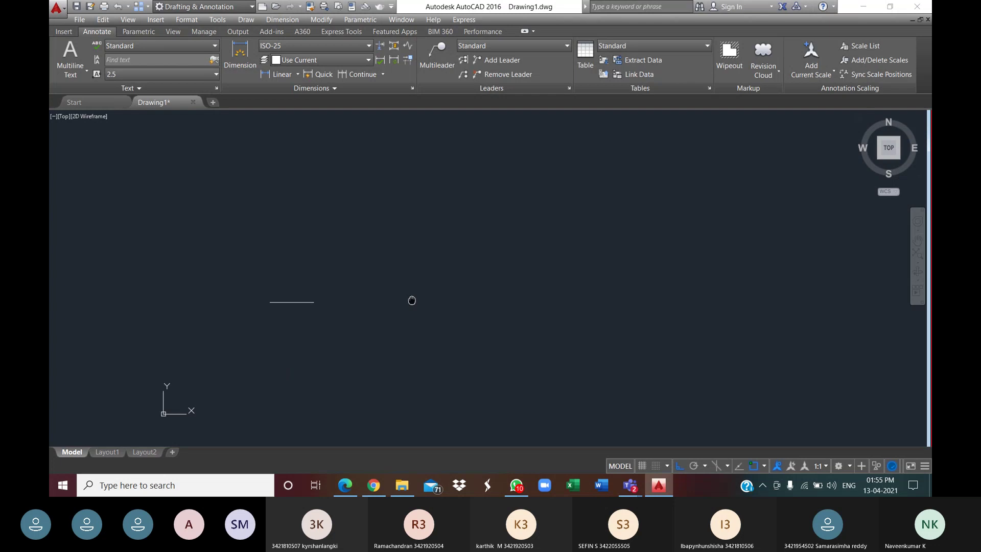
middle_drag(412, 300, 412, 300)
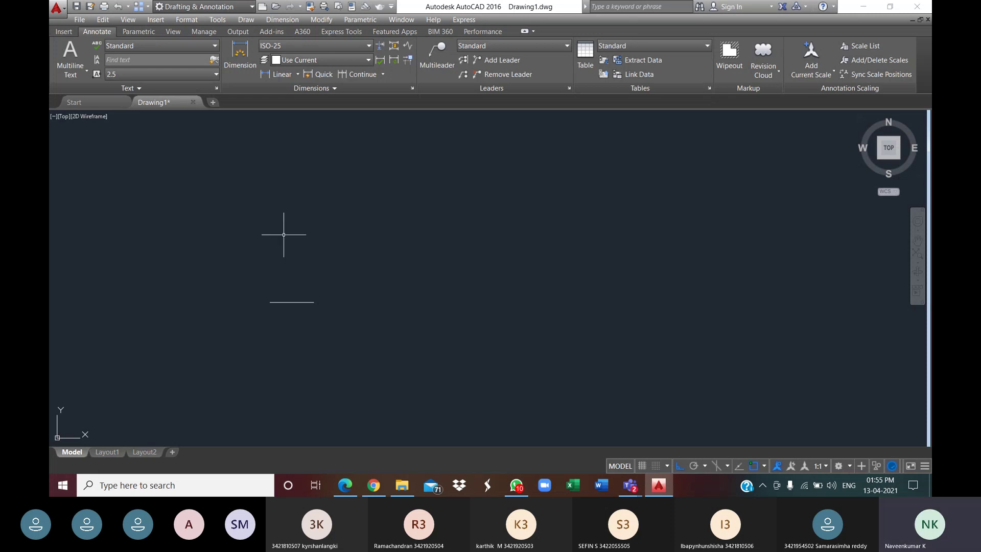
middle_drag(479, 273, 574, 248)
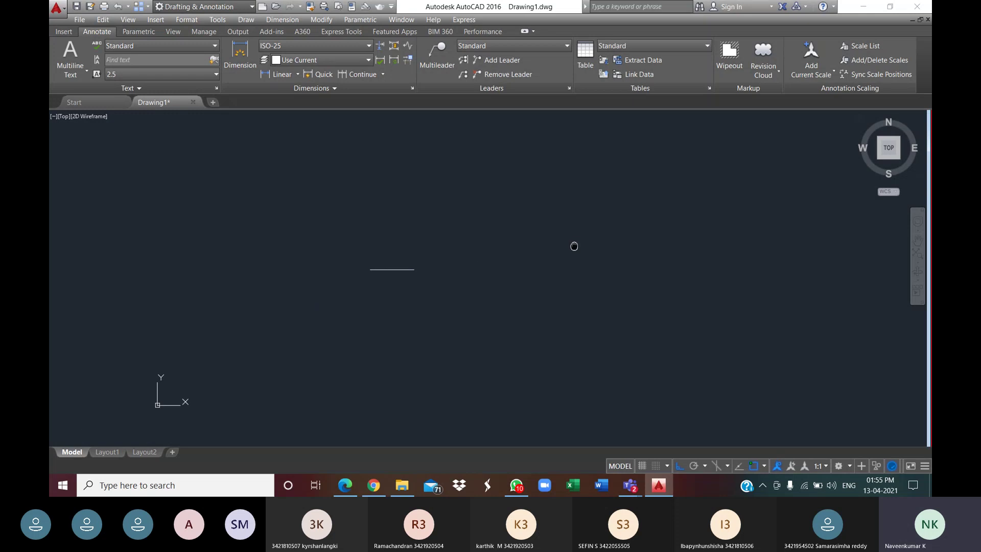
click(388, 269)
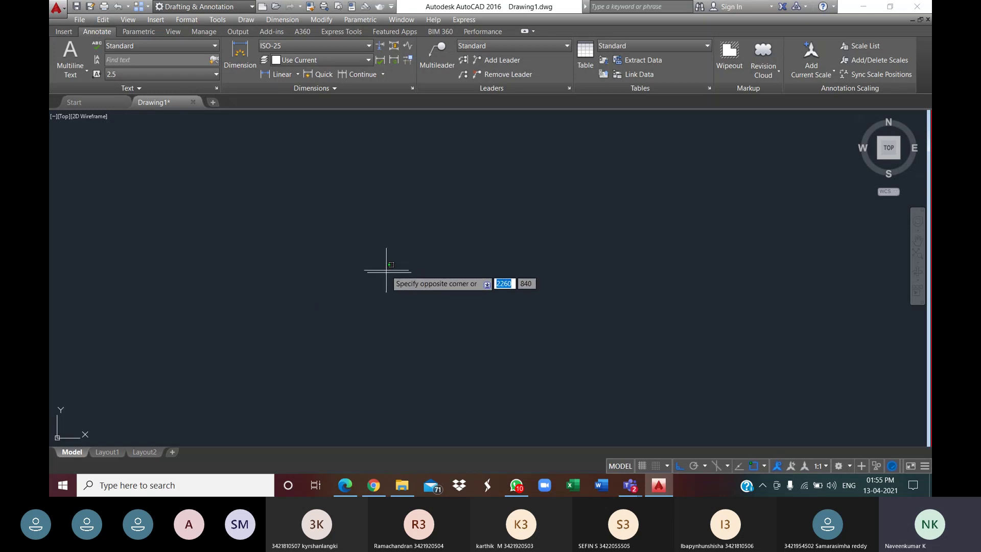
click(392, 272)
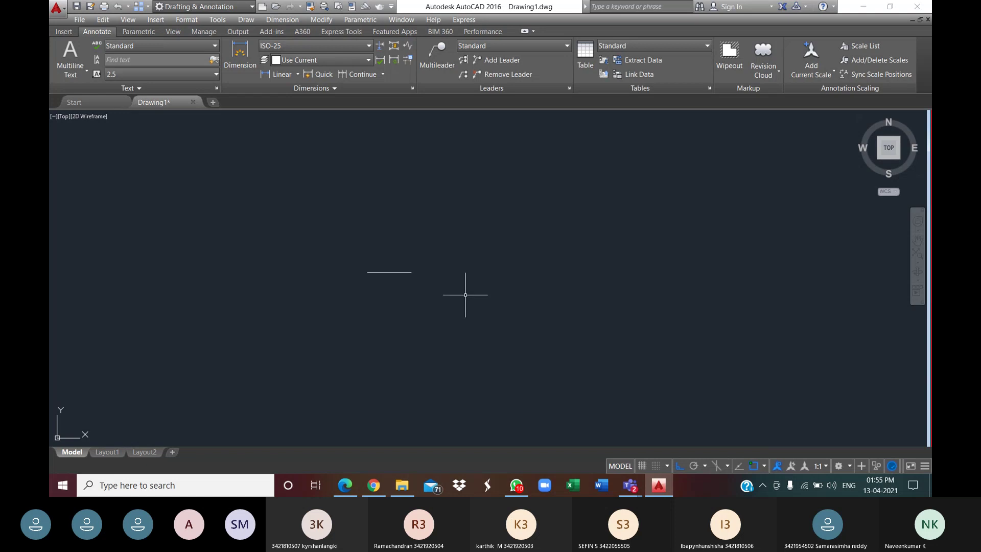
click(443, 310)
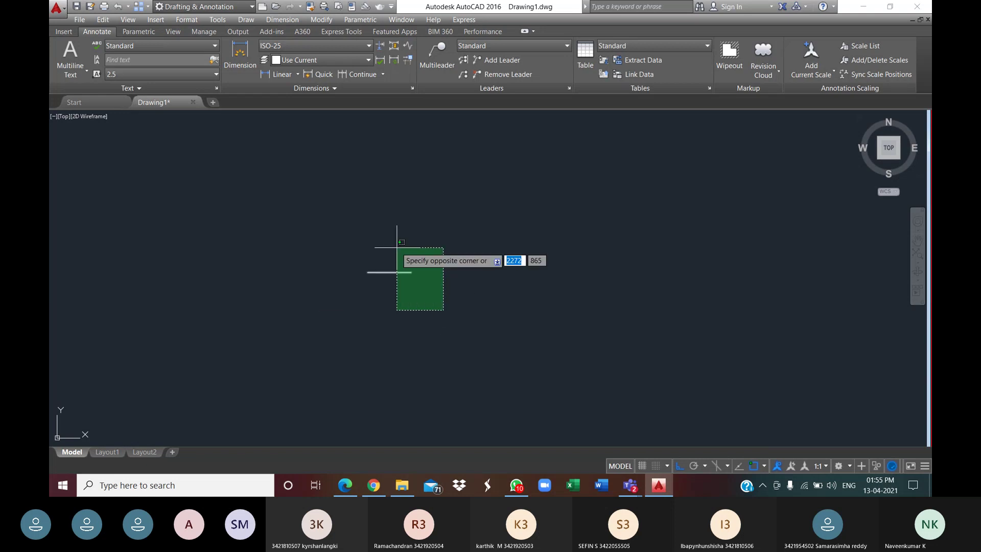
click(287, 289)
- Draw a single horizontal line 50 mm long with the Line command
text(l)
key(Return)
click(291, 287)
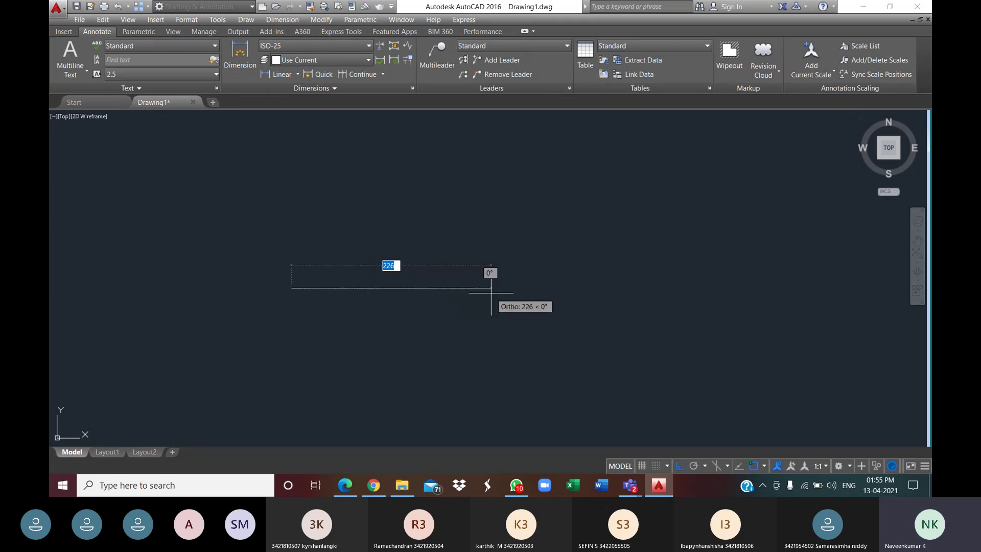
text(50)
key(Return)
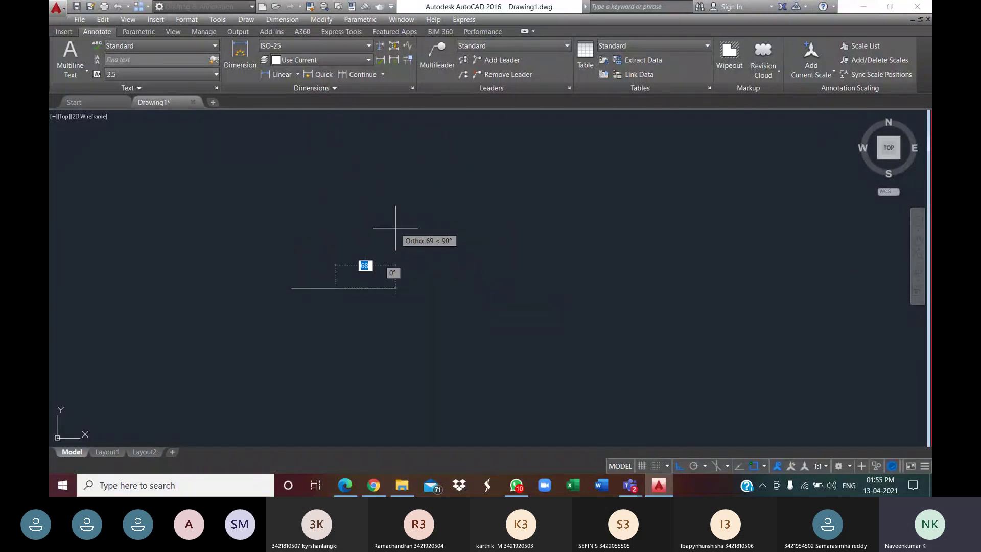
key(Escape)
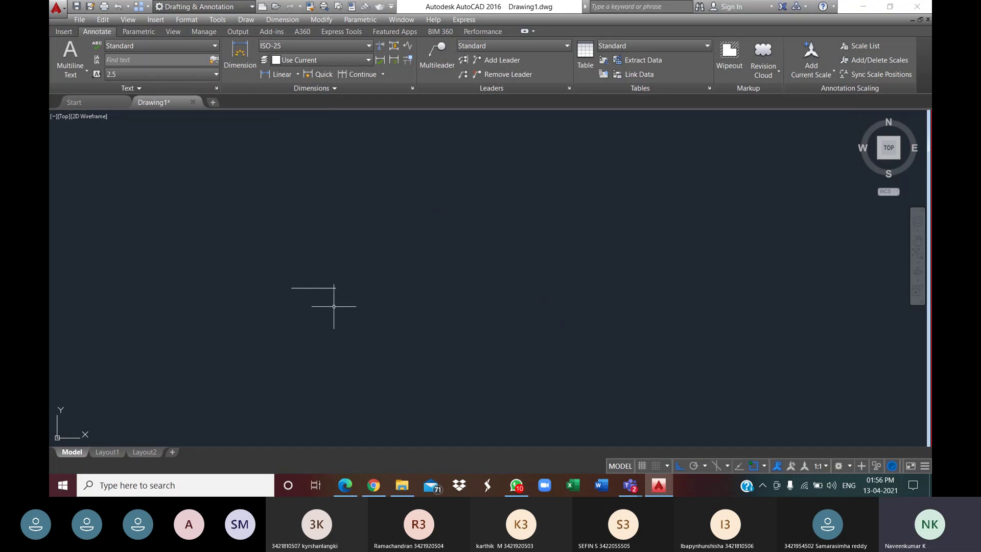
- Examine the 50 mm line up close, display the whole drawing area with Zoom All, and return to the line
scroll(328, 302, up, 6)
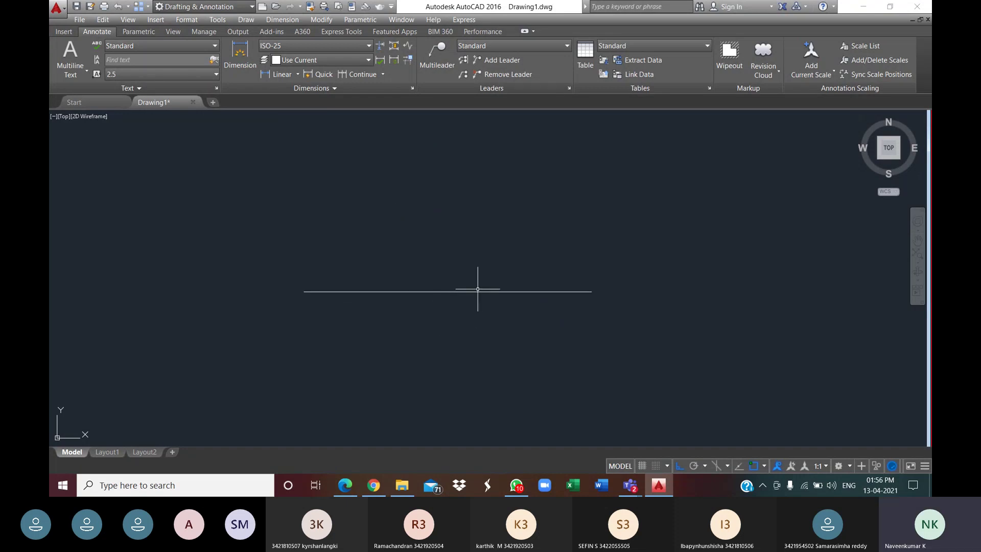
scroll(444, 304, up, 2)
scroll(404, 304, down, 2)
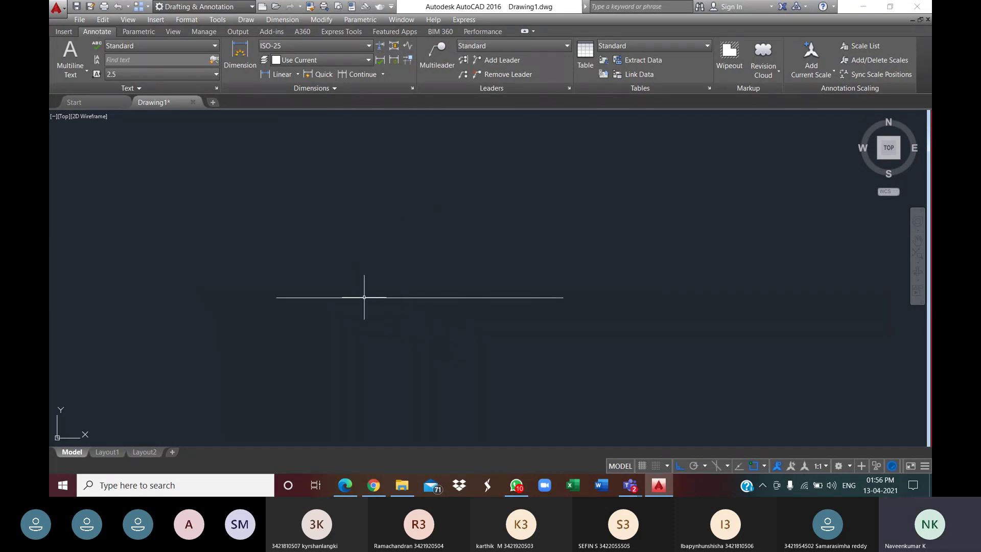
click(436, 302)
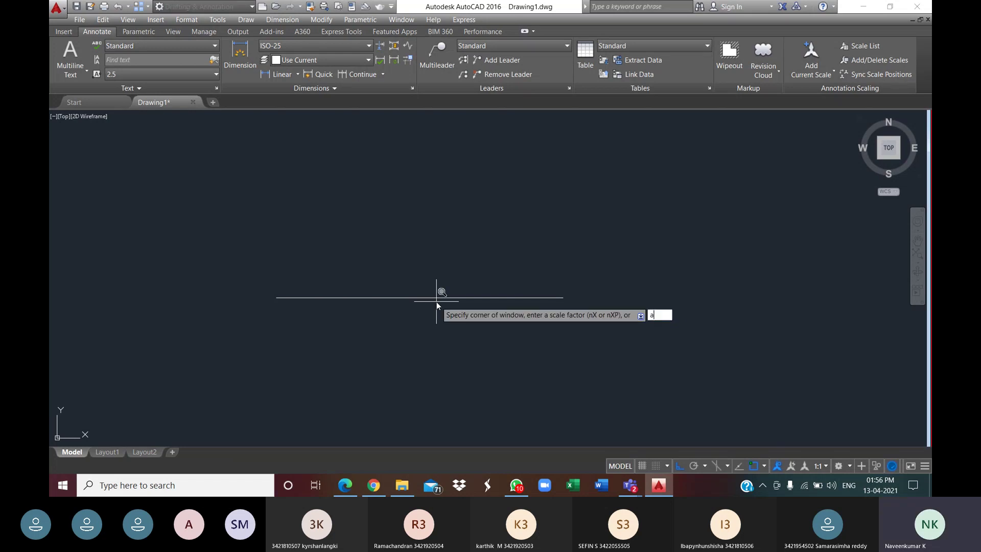
key(ctrl+z)
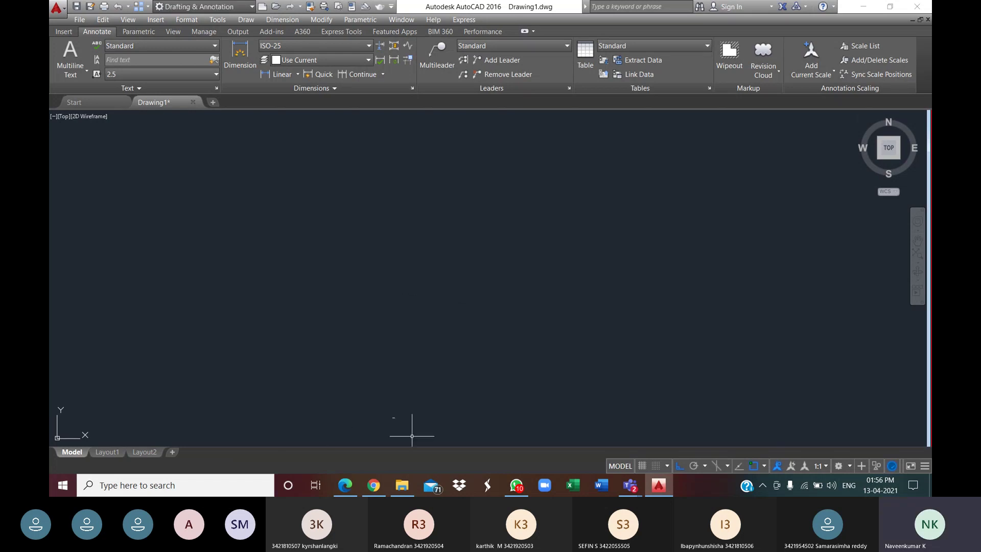
middle_drag(401, 423, 413, 325)
scroll(393, 321, up, 5)
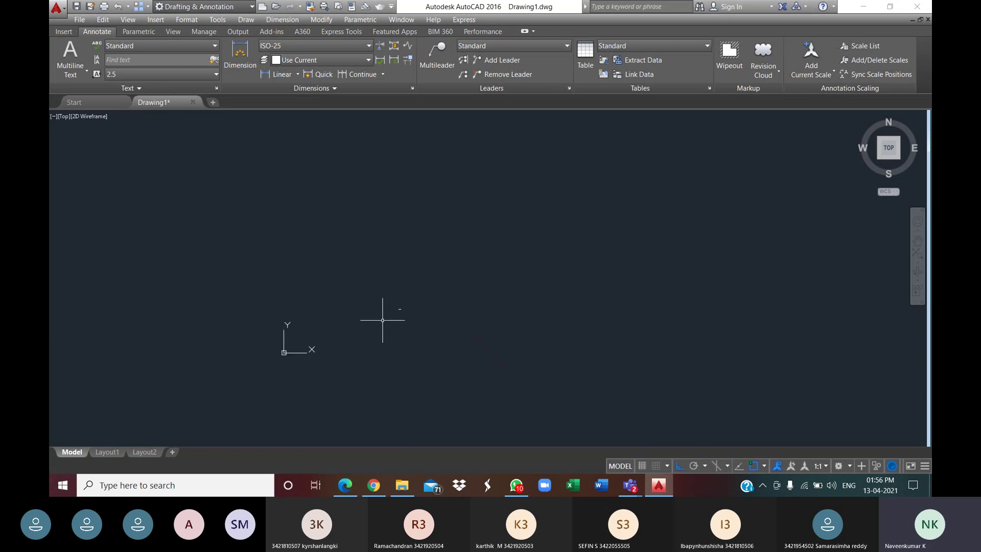
scroll(438, 305, up, 5)
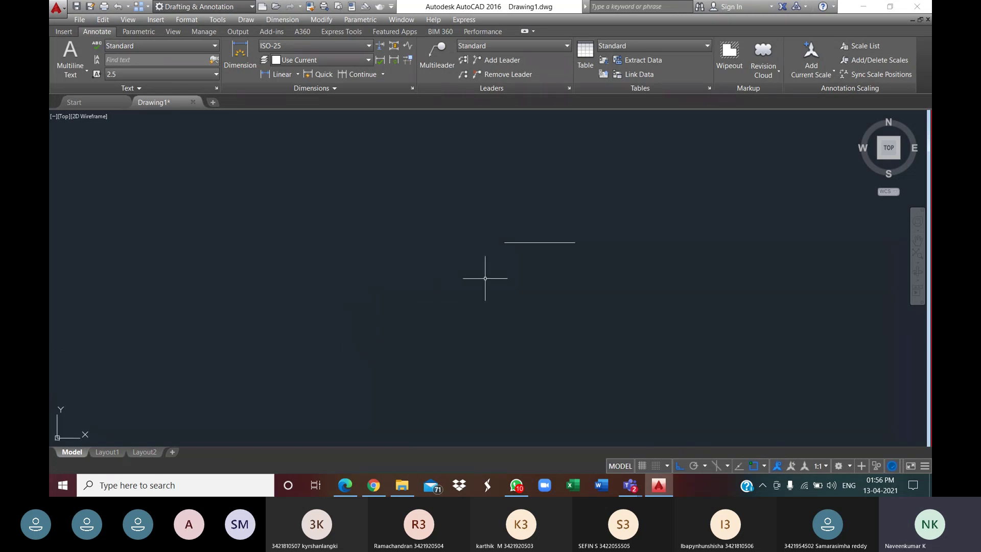
- Look through the list of available drawing commands, from Line to Text, without starting one
mouse_move(471, 253)
middle_down()
mouse_move(315, 292)
mouse_move(424, 276)
mouse_move(409, 272)
middle_up()
scroll(415, 287, up, 3)
scroll(299, 265, down, 3)
scroll(410, 272, up, 3)
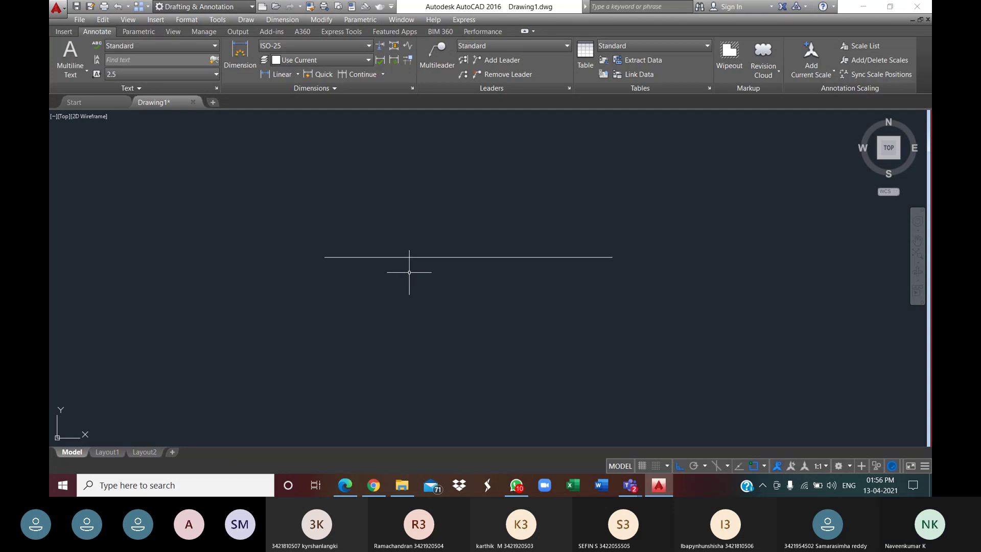
middle_drag(409, 272, 399, 338)
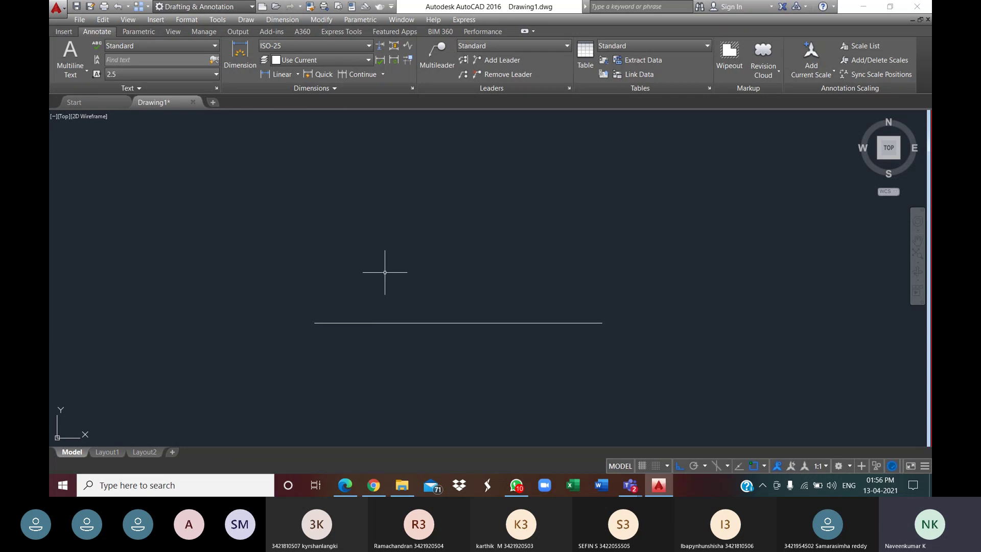
click(215, 20)
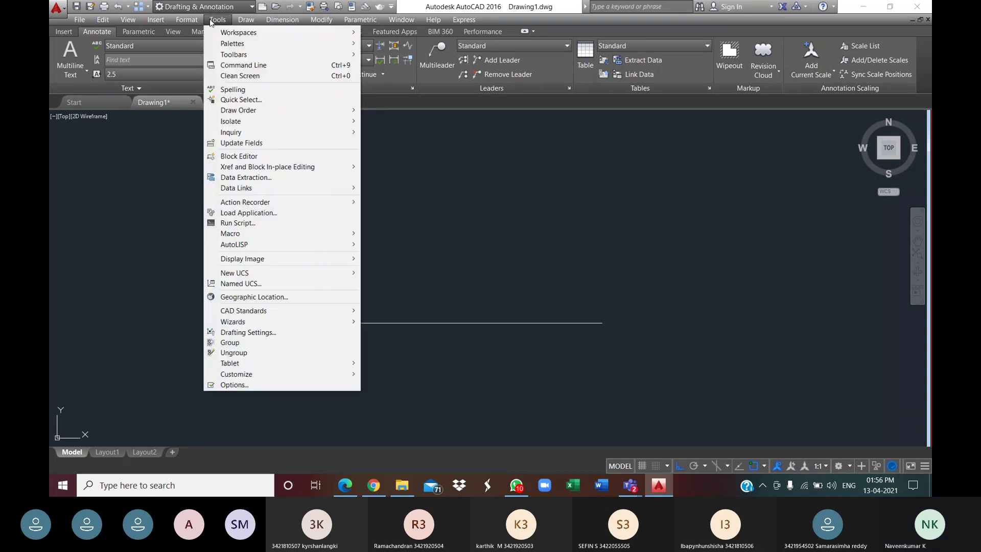
click(243, 20)
click(244, 20)
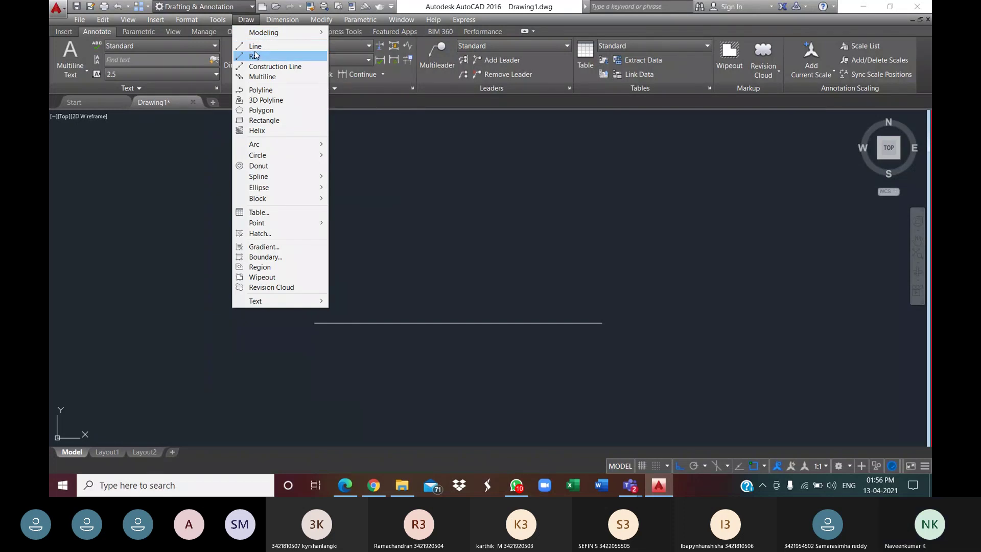
click(355, 275)
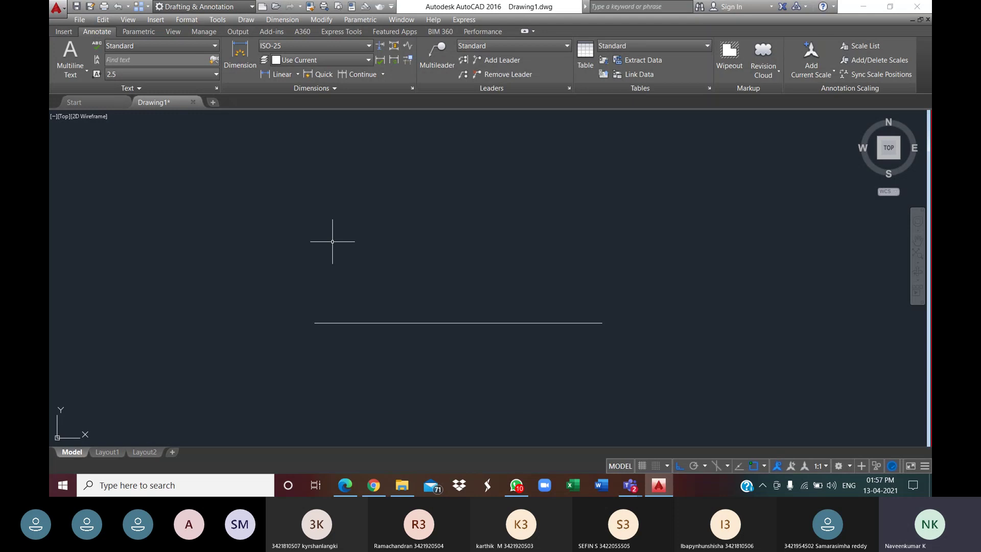
- Draw a rectangle above the 50 mm line, entering 50 for the opposite corner
text(rec)
key(Return)
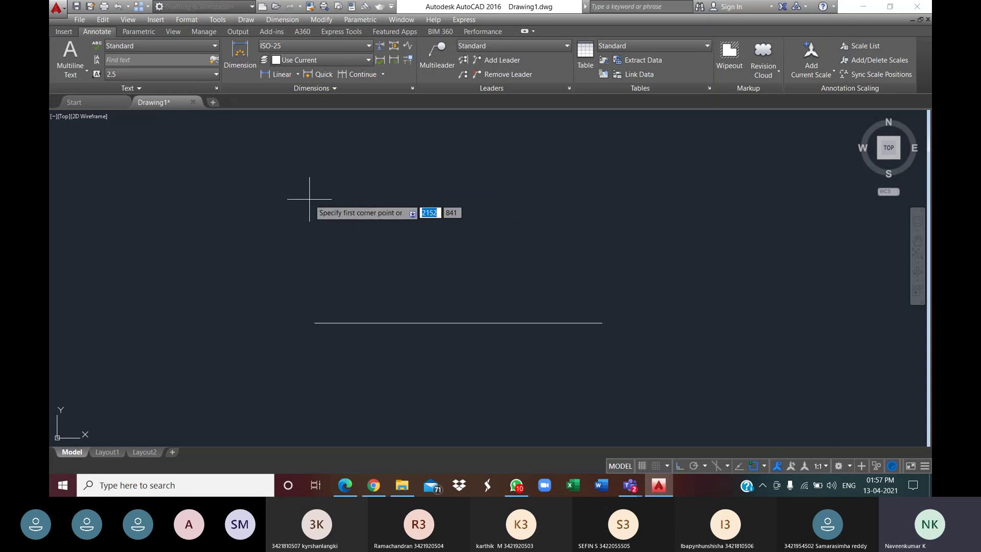
click(279, 167)
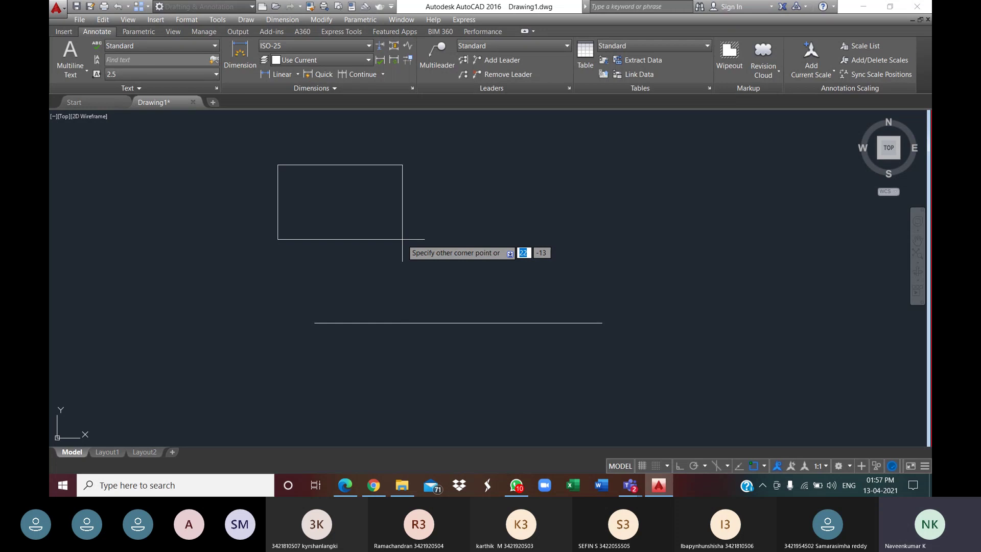
text(50)
key(Return)
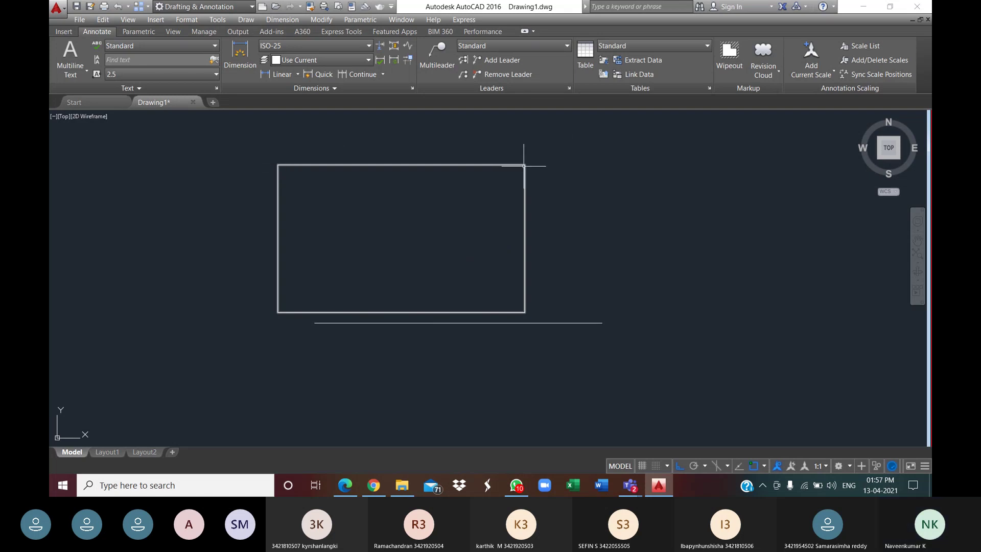
scroll(366, 213, down, 5)
scroll(366, 211, up, 7)
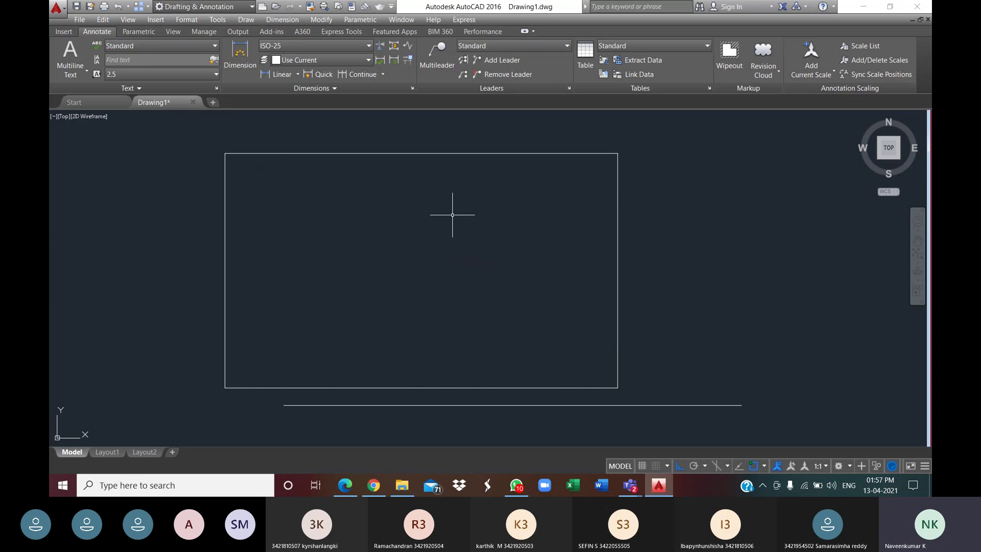
scroll(385, 210, down, 4)
scroll(385, 232, up, 4)
scroll(421, 237, down, 7)
scroll(449, 267, up, 2)
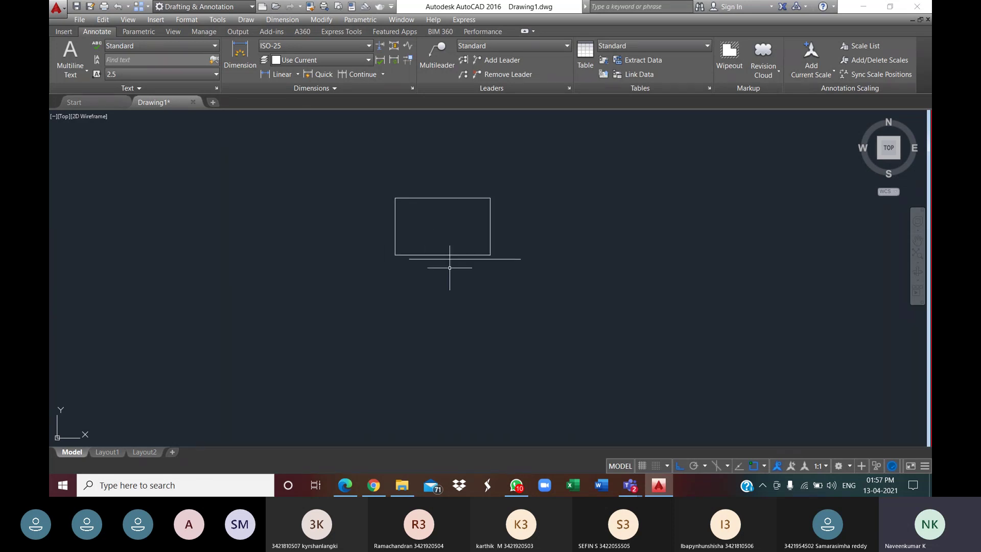
- Select the rectangle with a crossing window and delete it, keeping the horizontal line
scroll(450, 267, up, 4)
drag(609, 234, 512, 174)
scroll(545, 368, down, 8)
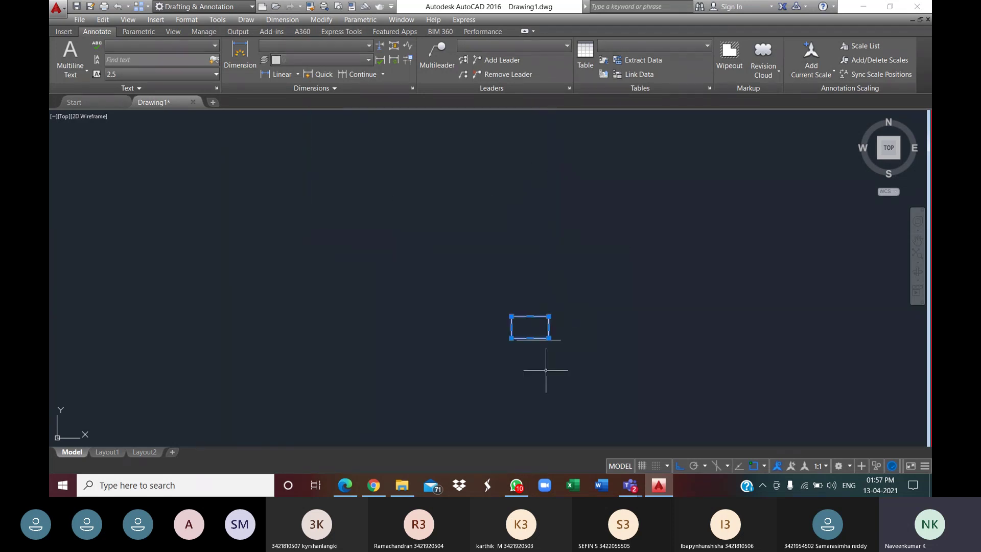
scroll(539, 342, up, 4)
key(Delete)
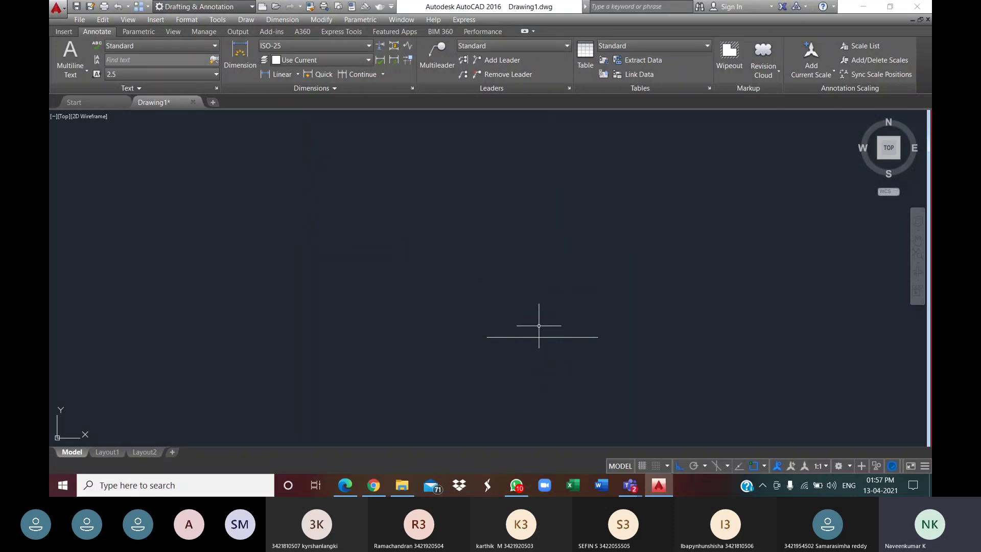
- Offset the 50 mm horizontal line upward by 25 mm to make a parallel copy, and end the Offset command
scroll(538, 327, up, 5)
middle_drag(591, 357, 266, 333)
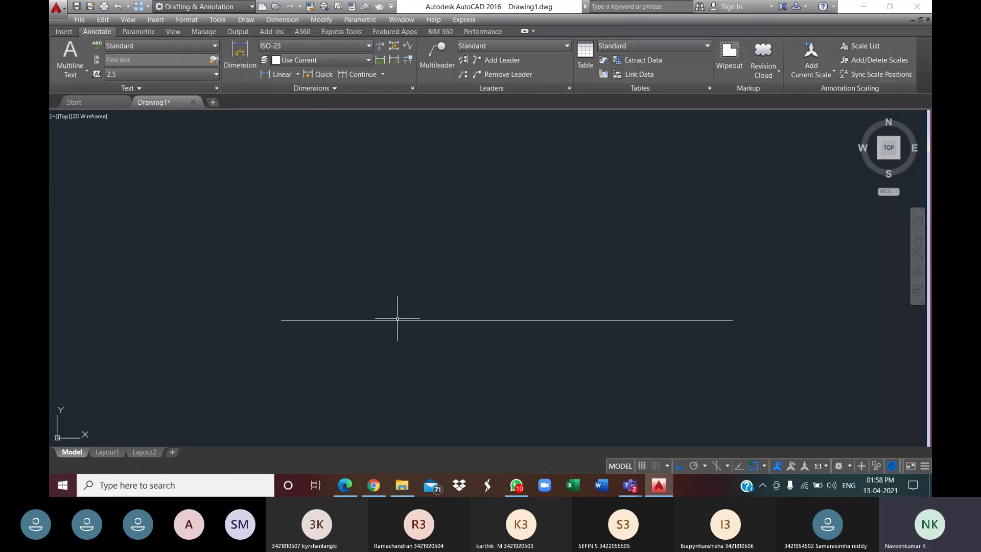
text(O)
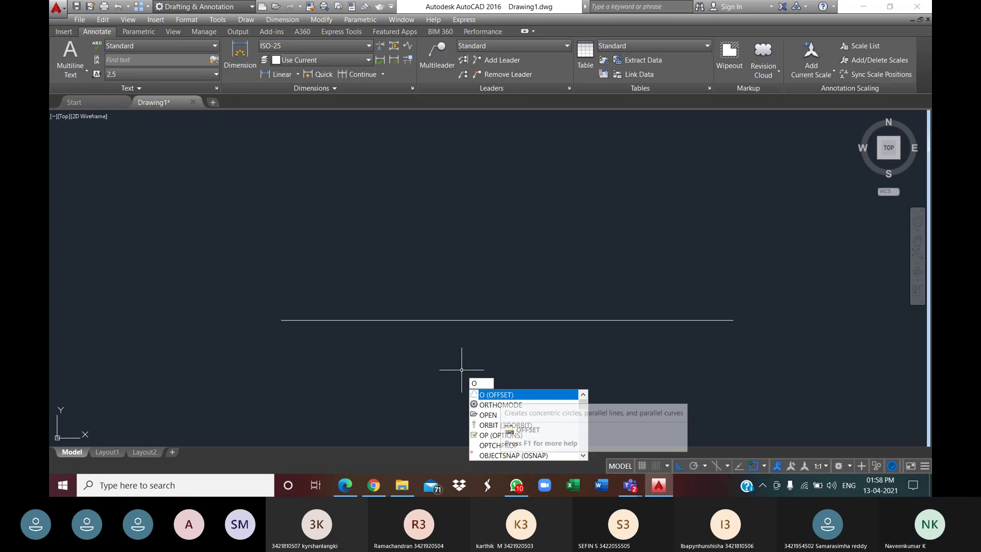
key(Return)
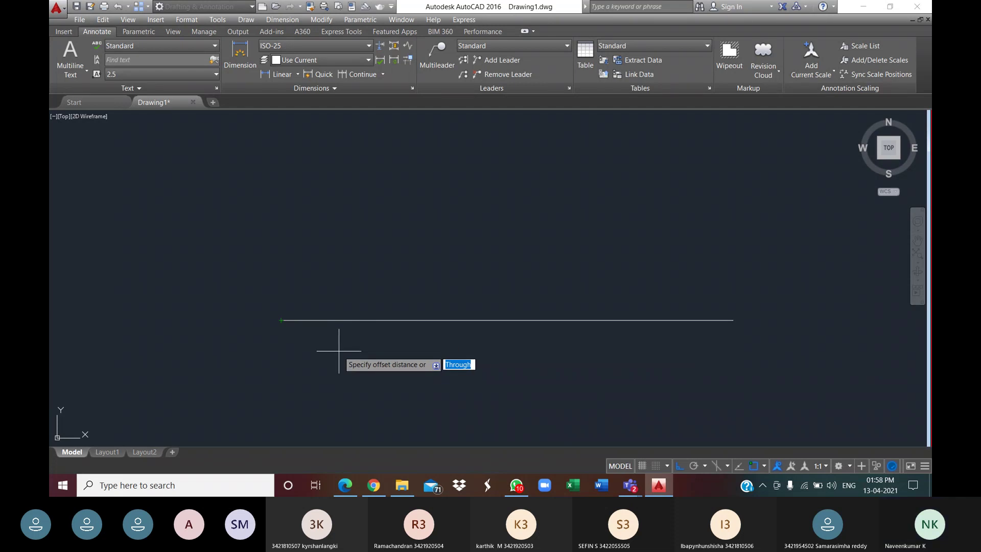
text(25)
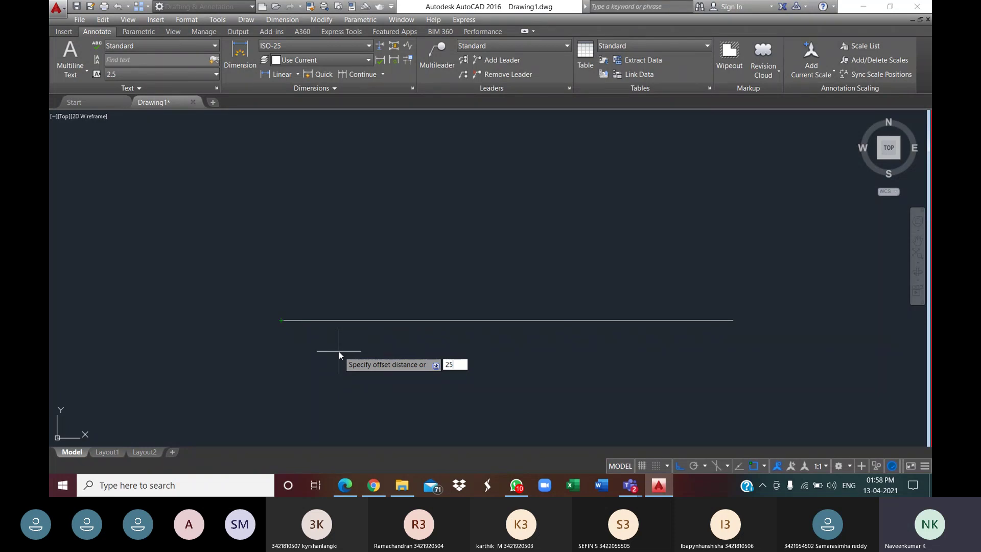
key(Return)
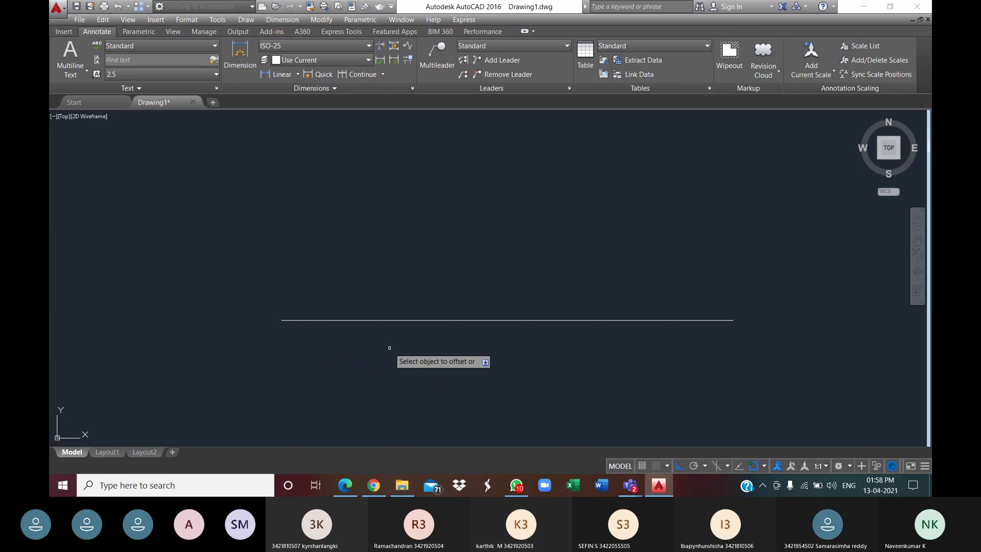
click(357, 320)
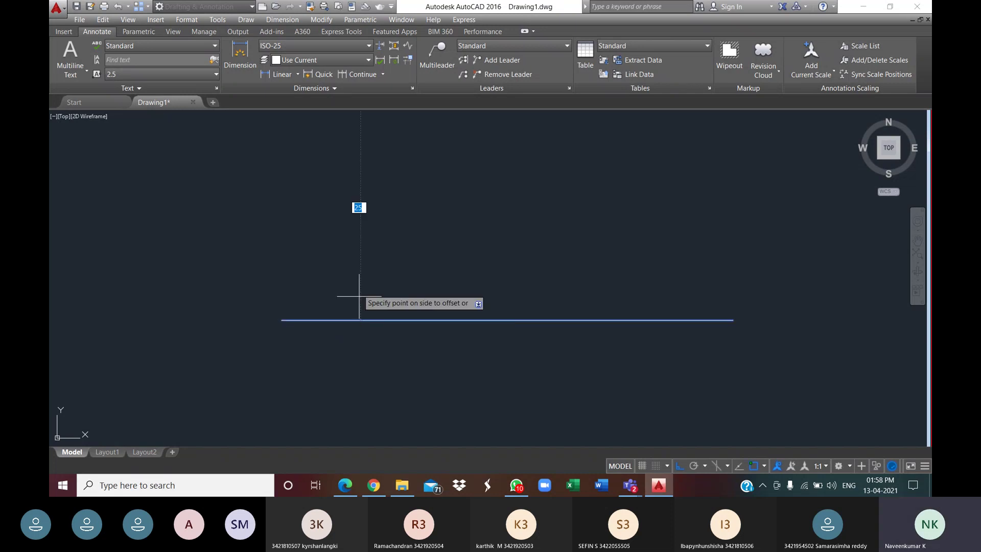
click(358, 262)
scroll(358, 262, down, 4)
scroll(420, 281, up, 2)
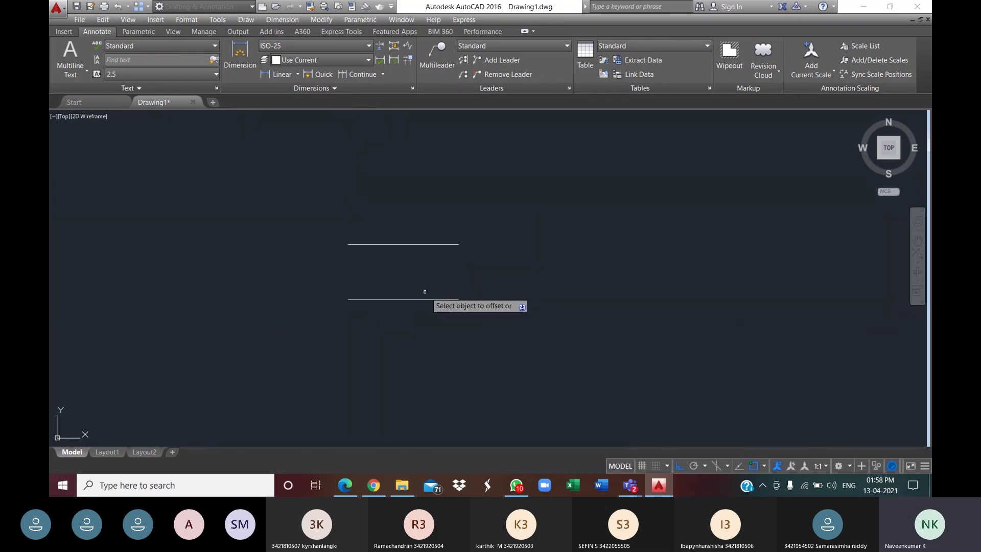
scroll(475, 309, up, 5)
scroll(451, 298, down, 5)
middle_drag(452, 298, 520, 304)
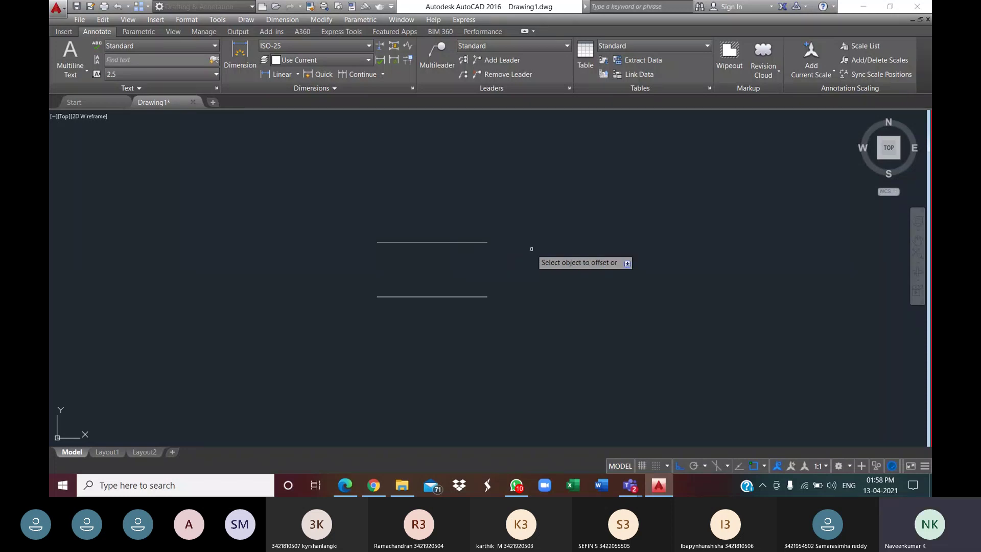
key(Escape)
click(382, 296)
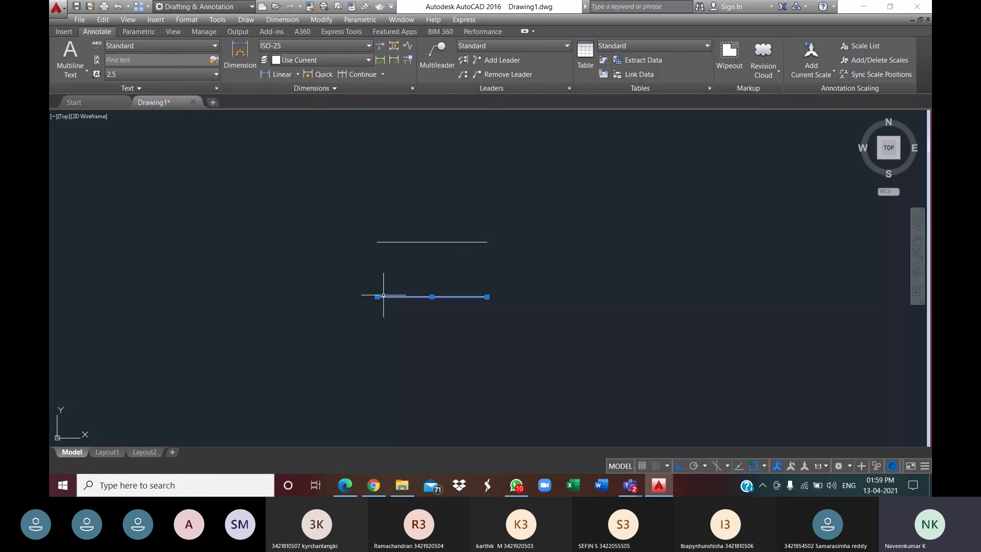
click(405, 241)
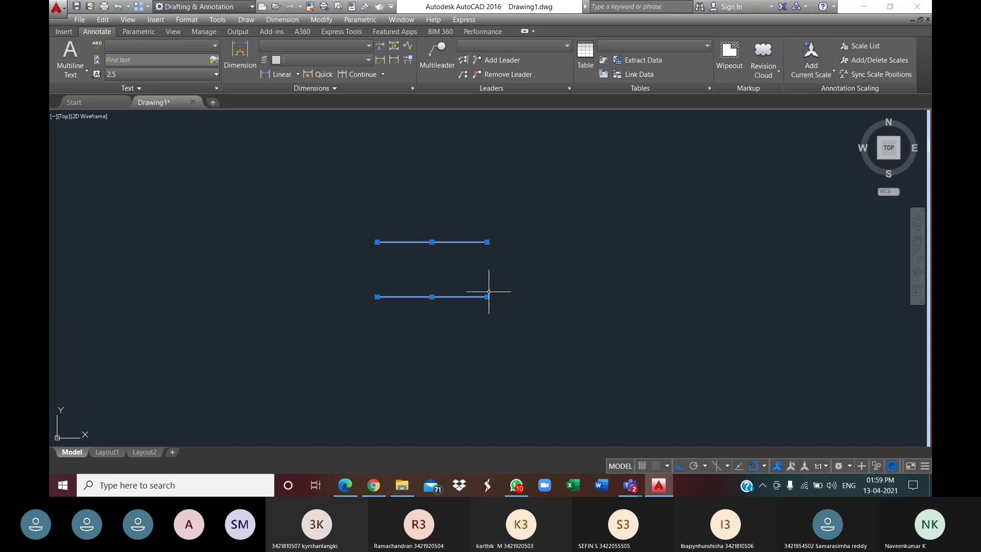
key(Escape)
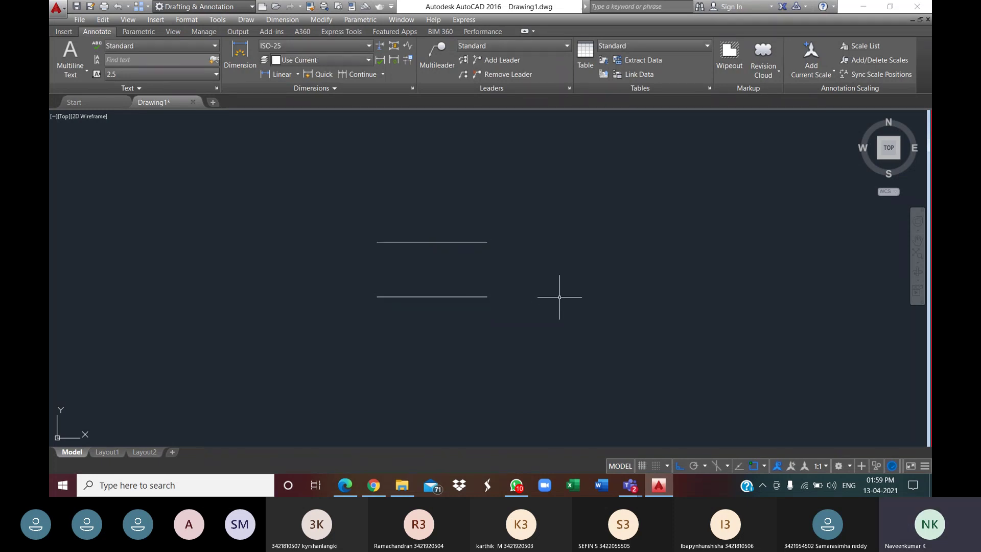
- Dimension the lower line's length between its two endpoints, placing the dimension below the line
click(242, 54)
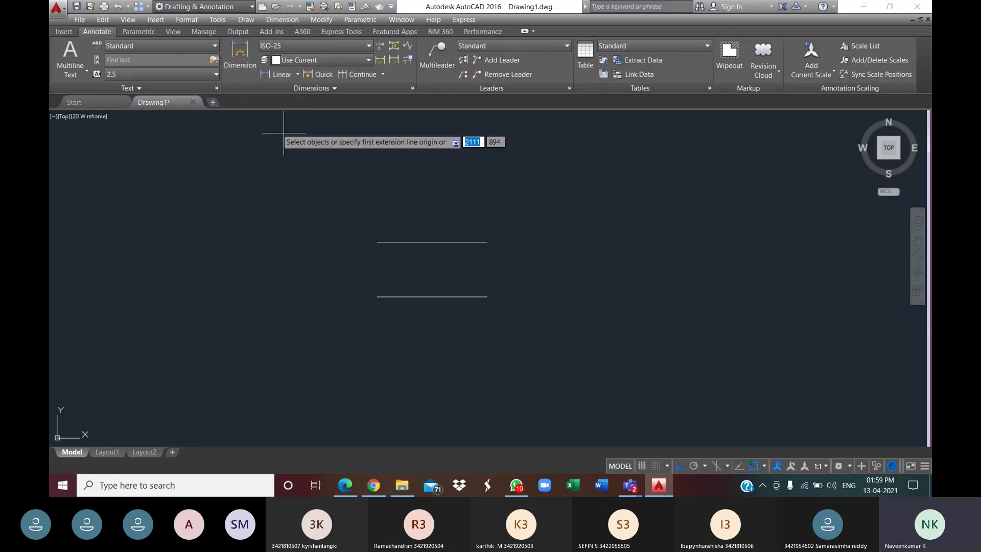
click(377, 296)
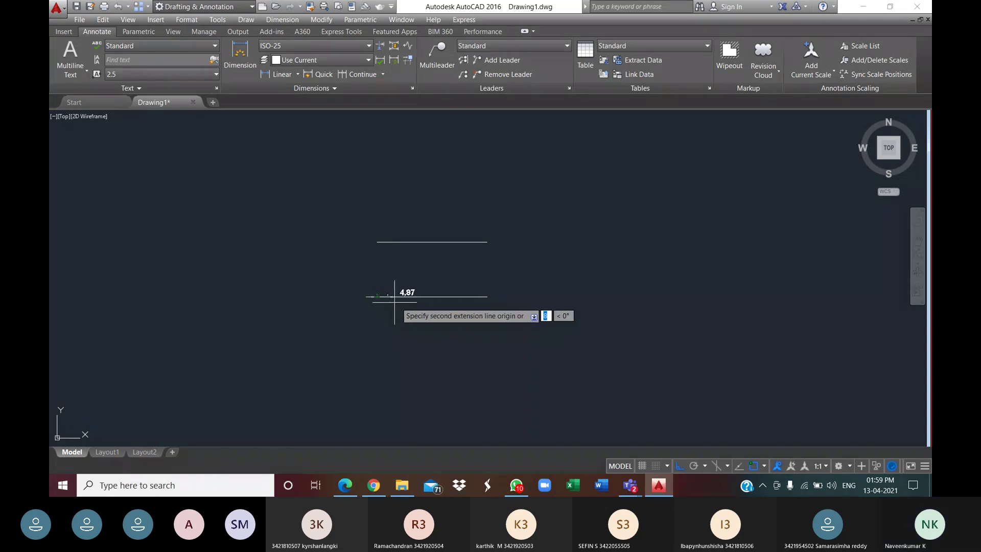
click(487, 297)
scroll(424, 339, up, 3)
scroll(441, 344, down, 3)
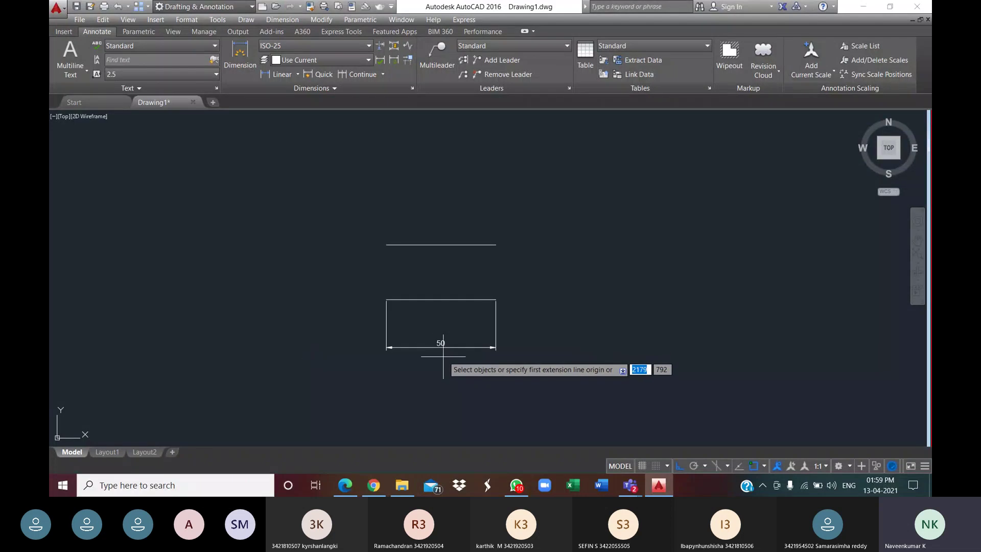
click(440, 346)
scroll(439, 347, up, 2)
key(Escape)
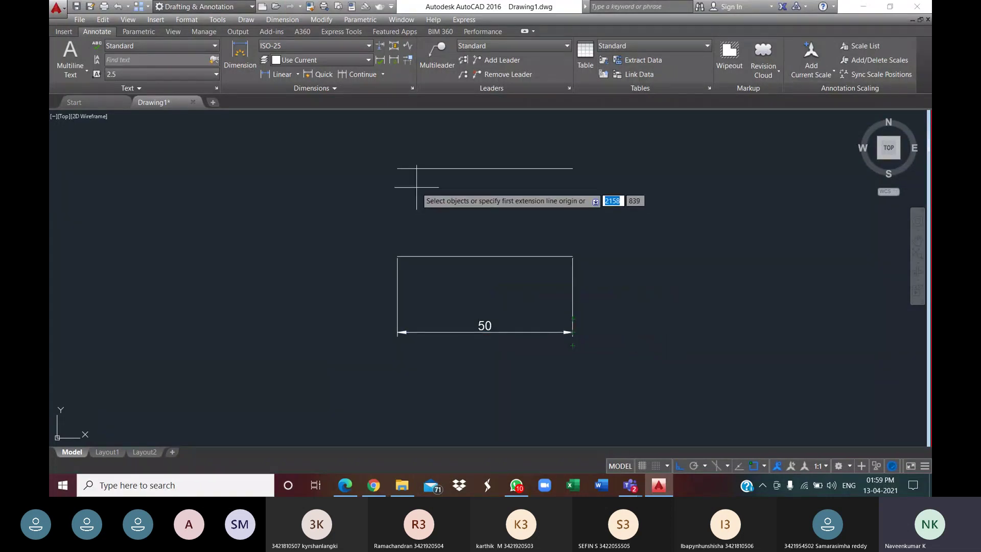
- Dimension the upper line's length between its two endpoints, placing the dimension above the line, and end the Dimension command
middle_drag(418, 188, 406, 198)
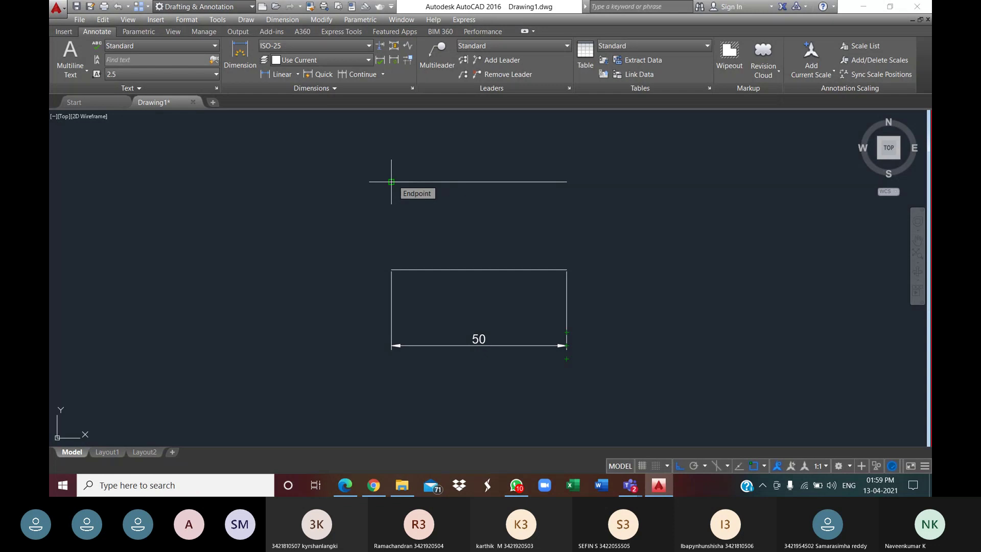
click(391, 181)
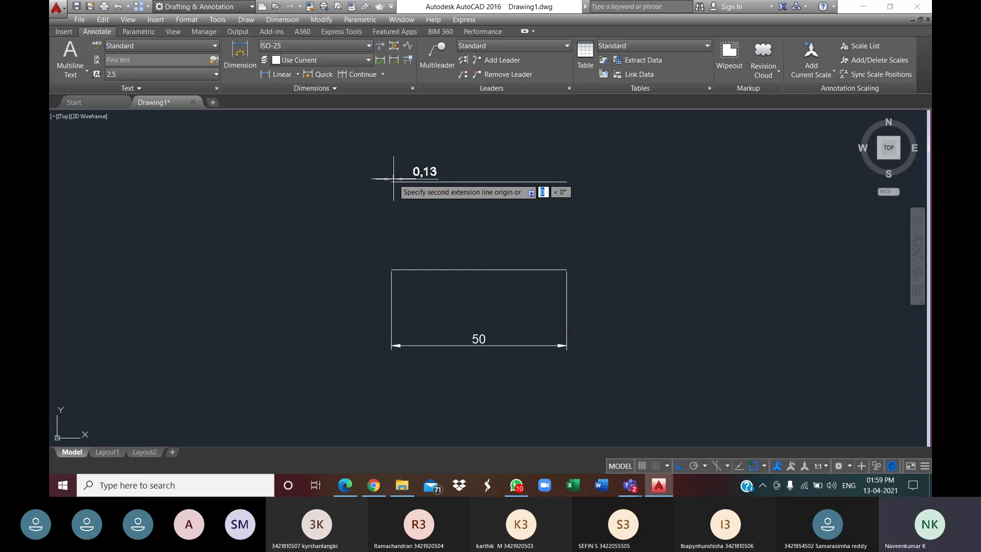
click(239, 56)
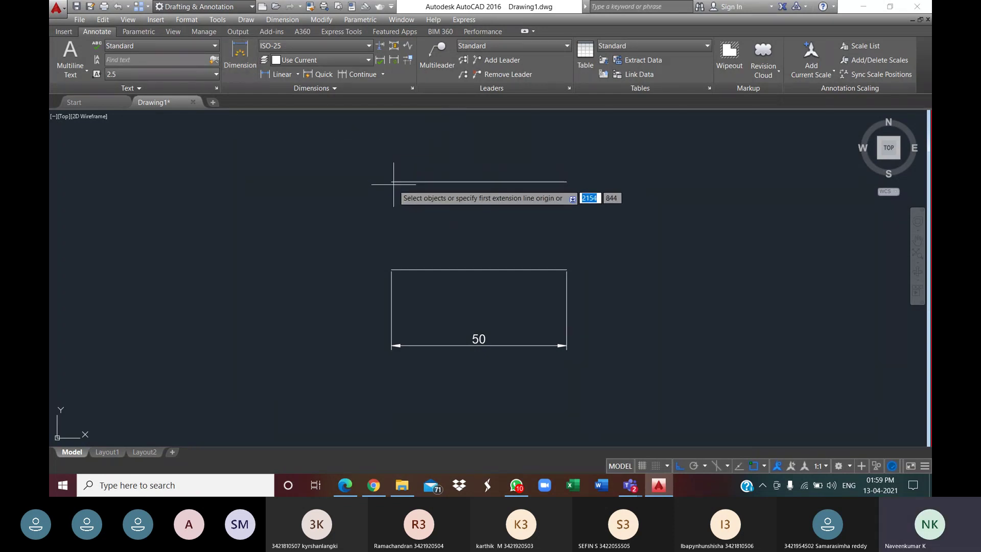
click(391, 181)
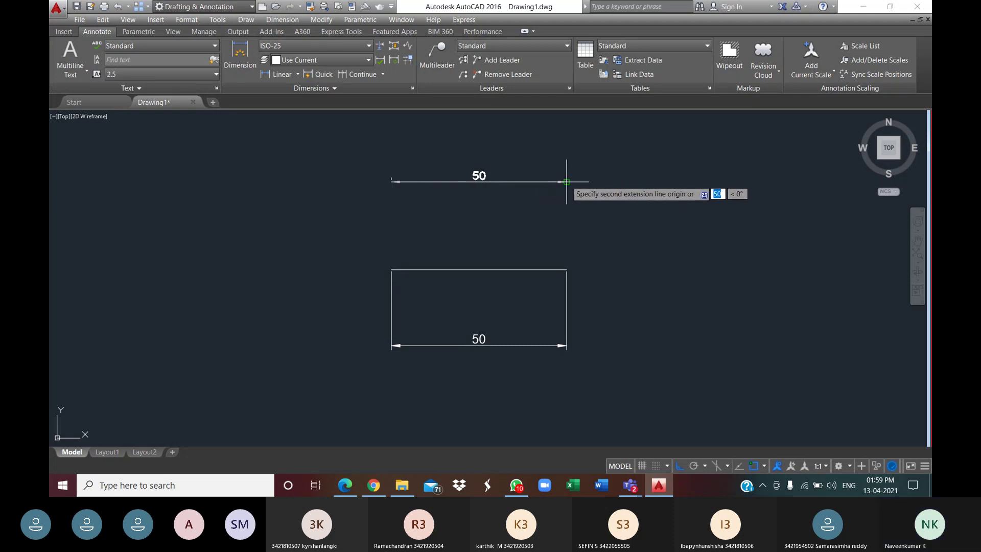
click(566, 182)
click(547, 149)
scroll(546, 192, down, 2)
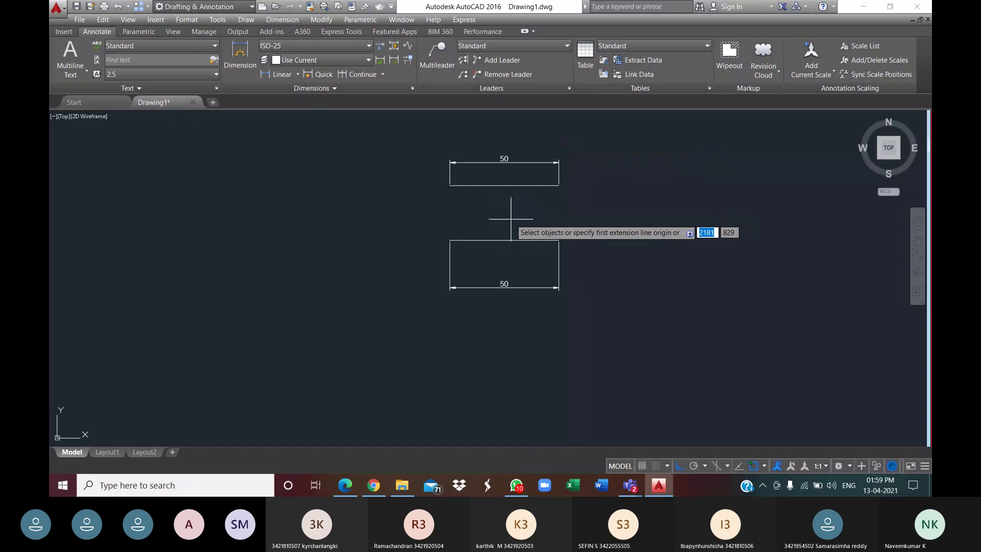
middle_drag(564, 230, 536, 263)
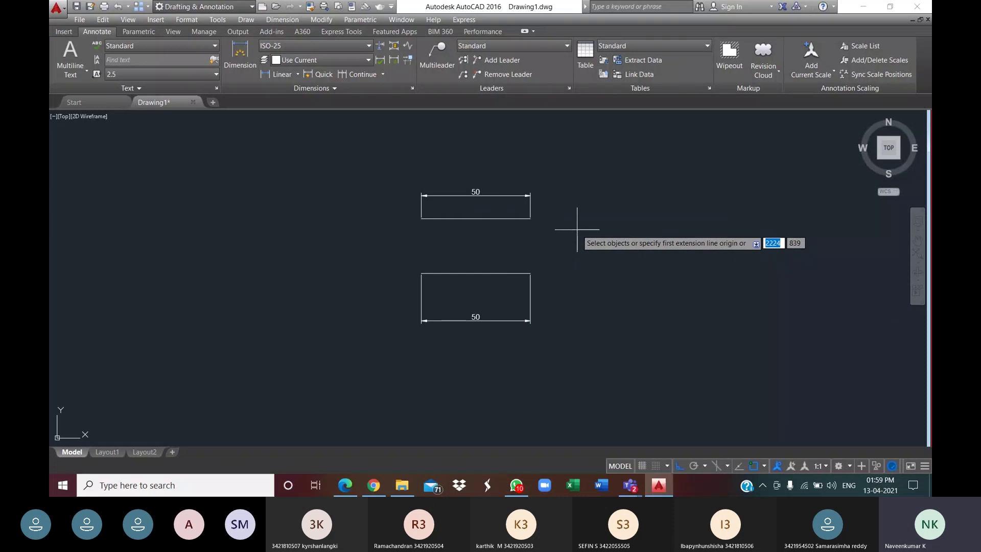
key(Escape)
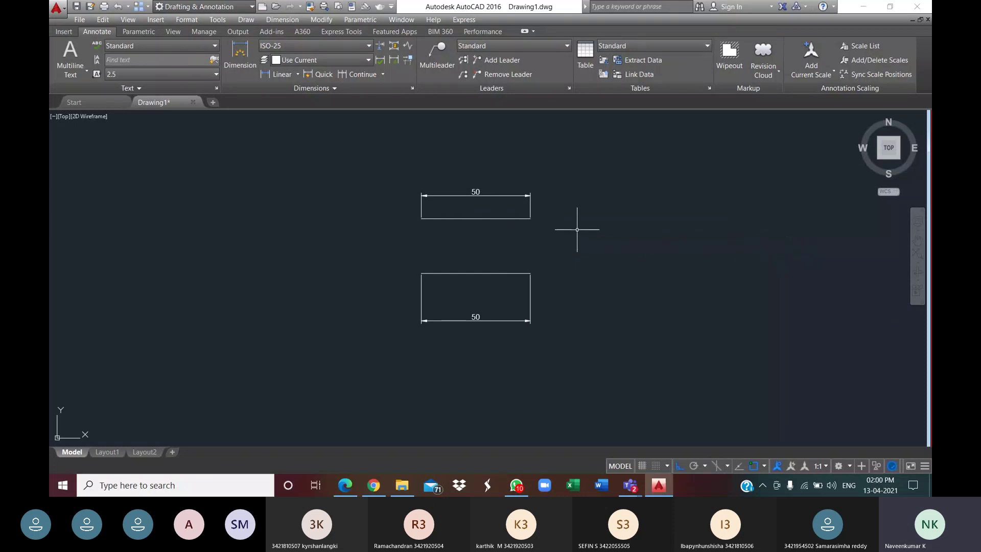
- Dimension the vertical gap between the two parallel lines at their right endpoints, placing the dimension to the right, and end the Dimension command
click(238, 58)
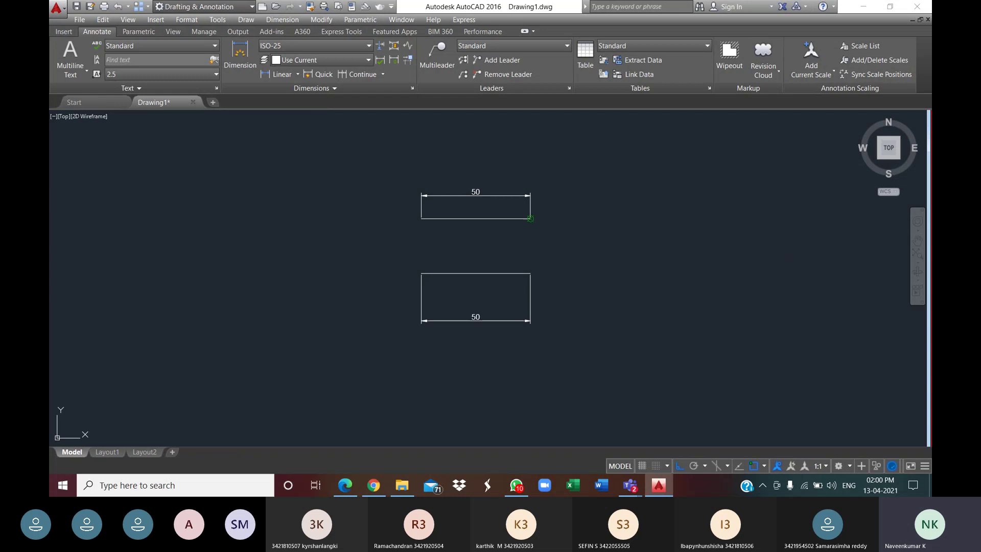
click(530, 274)
click(531, 218)
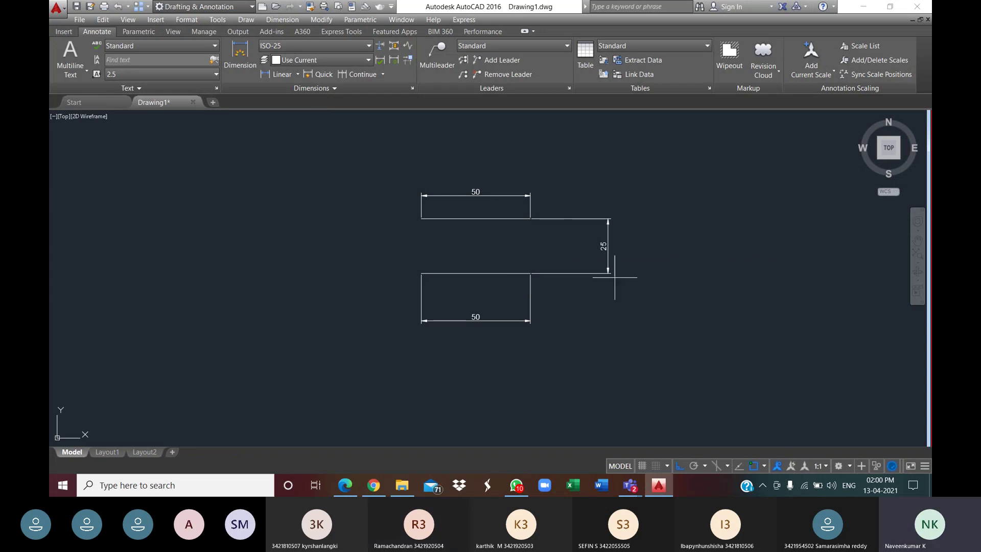
scroll(613, 276, up, 4)
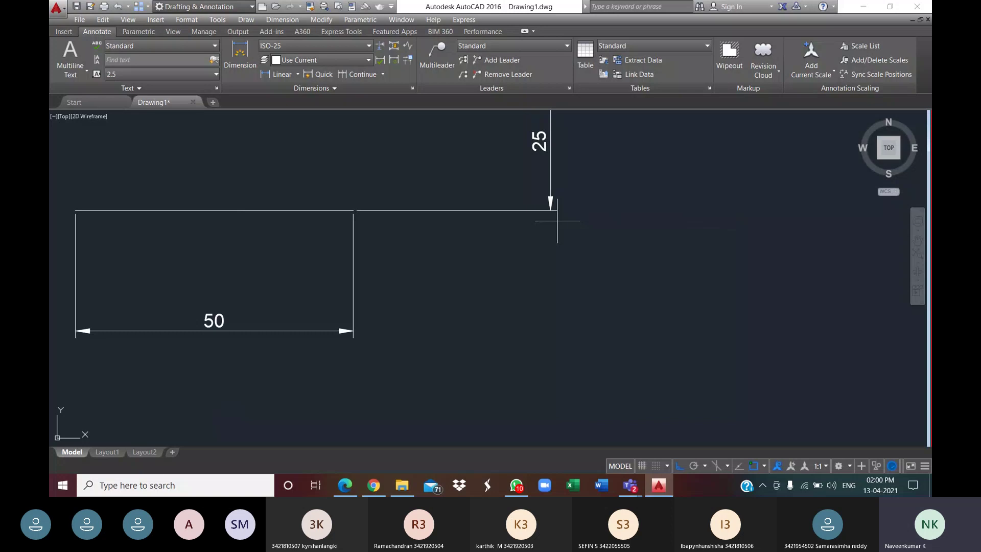
click(557, 221)
scroll(562, 228, down, 3)
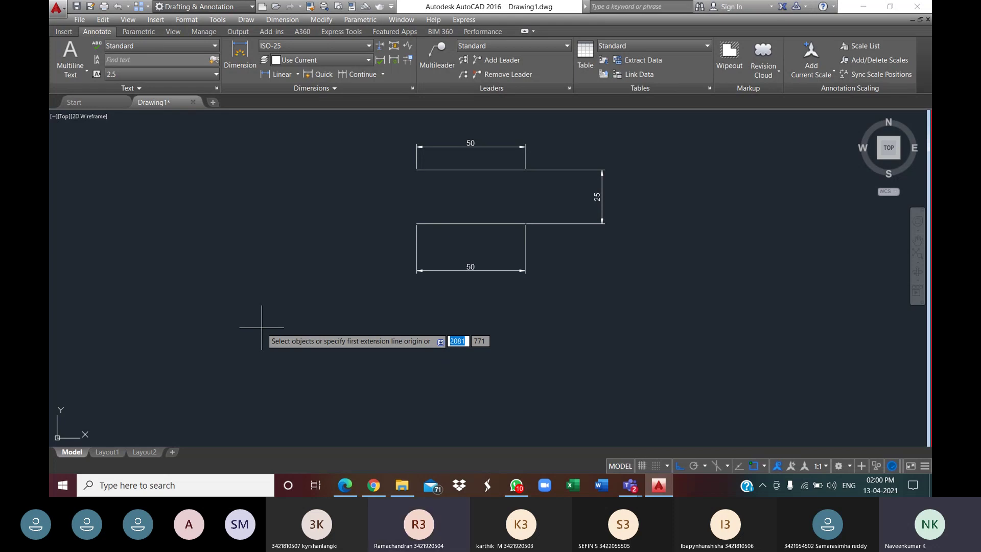
key(Escape)
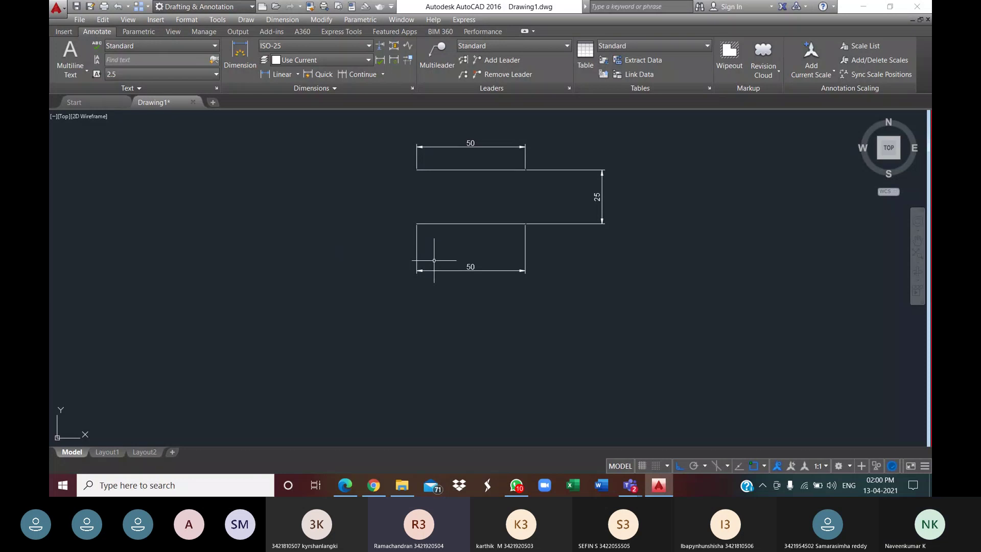
- Draw a freehand horizontal line with Line in the empty area to the left of the dimensioned parallel lines, and end the command
middle_drag(436, 267, 349, 281)
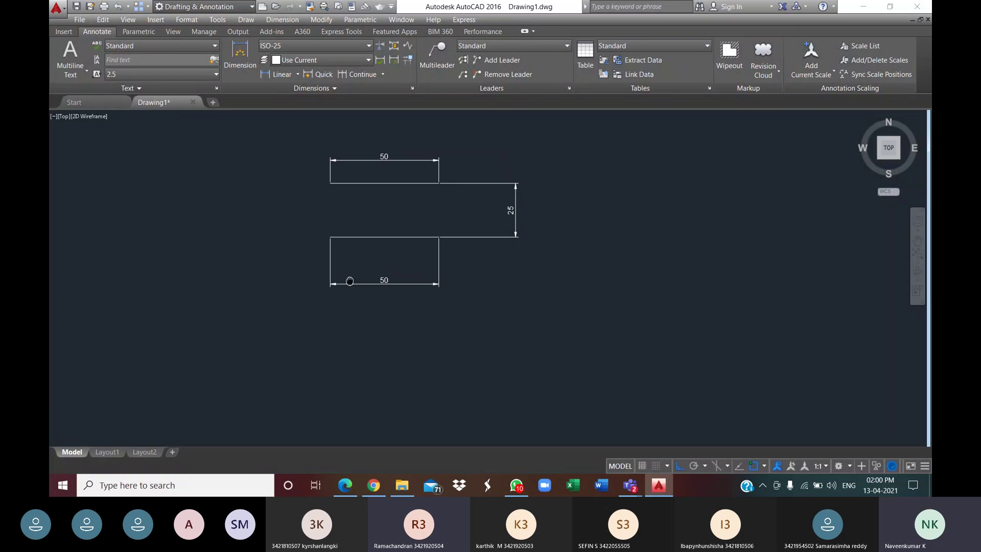
scroll(462, 269, down, 5)
middle_drag(462, 269, 363, 256)
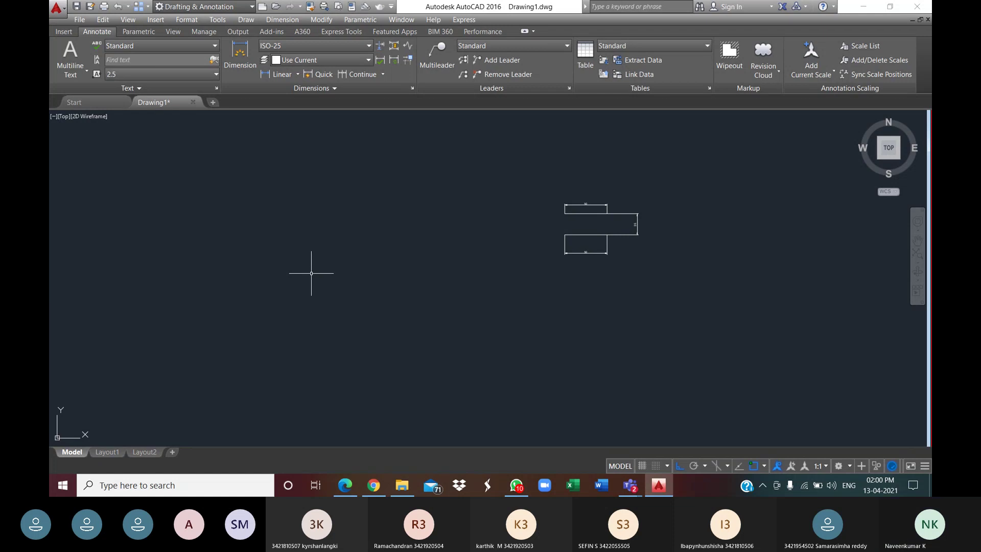
text(L)
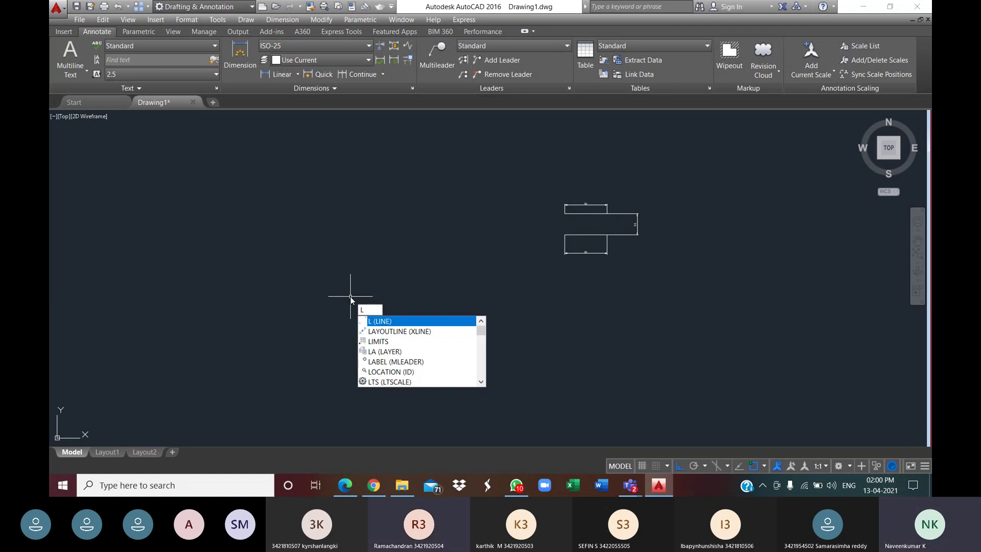
key(Return)
click(212, 332)
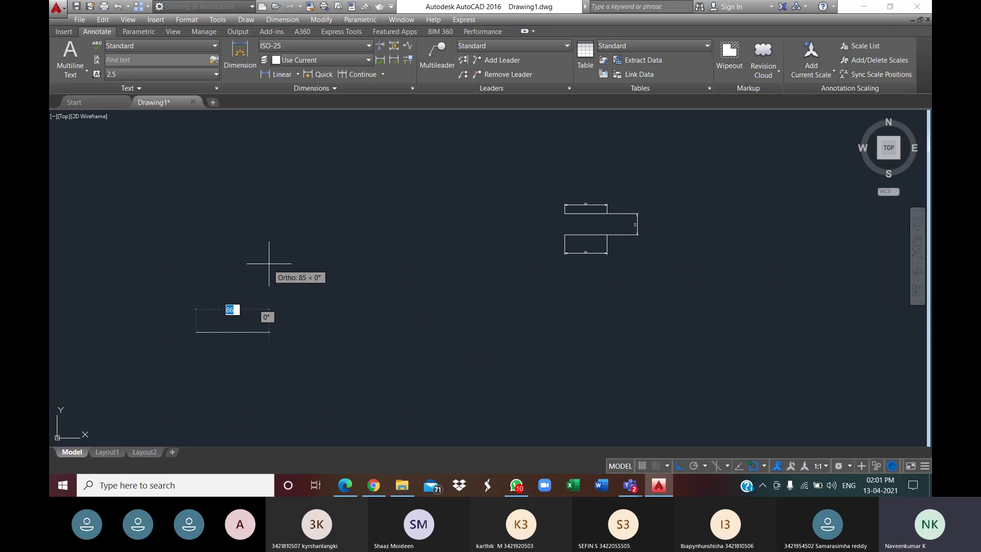
scroll(270, 264, up, 2)
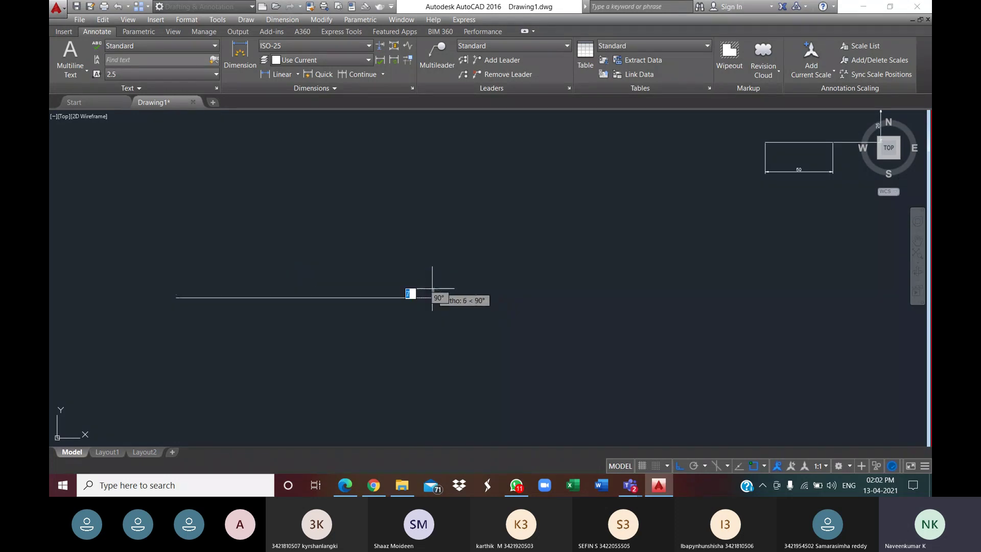
click(434, 298)
key(Escape)
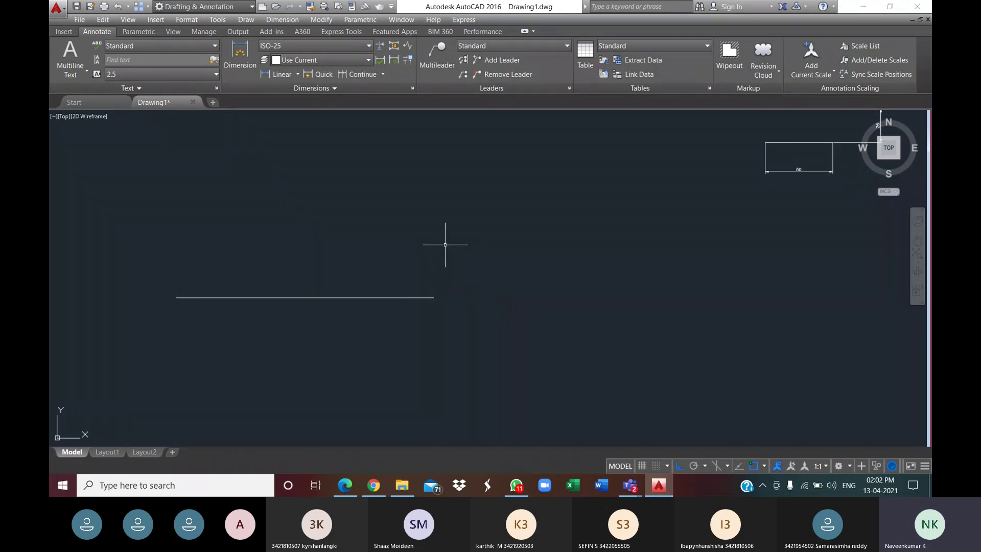
- Draw a second horizontal line about 200 mm long, above and to the right of the previous one, and end the Line command
text(l)
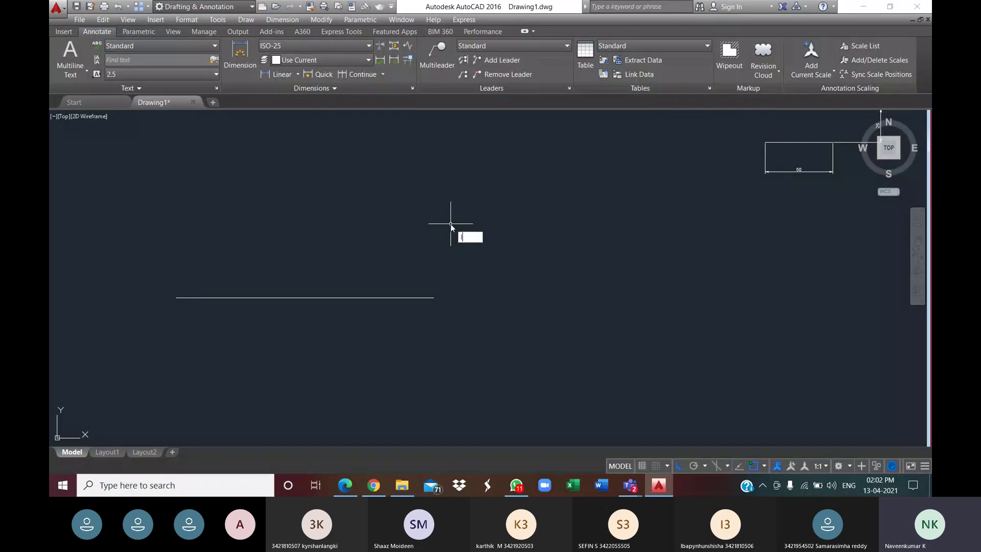
key(Return)
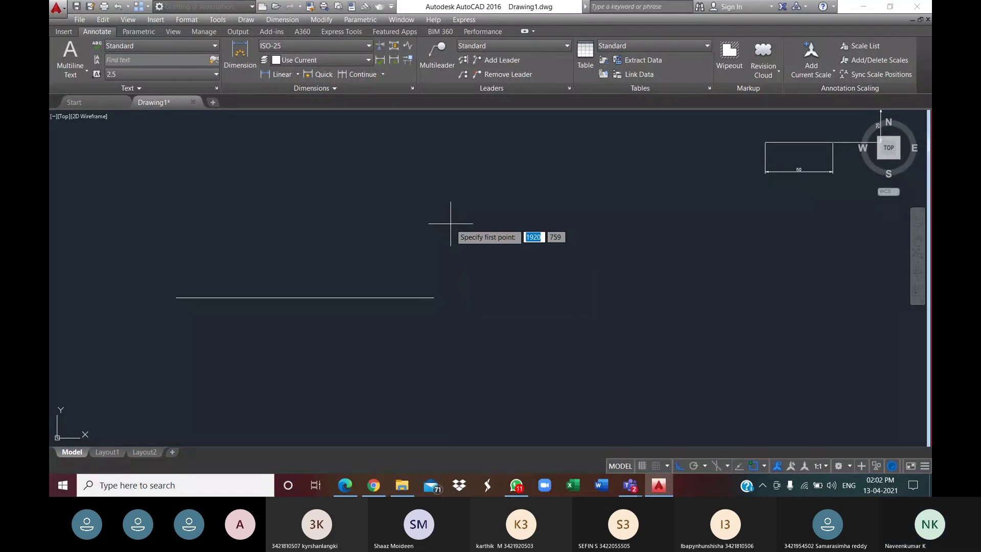
click(320, 241)
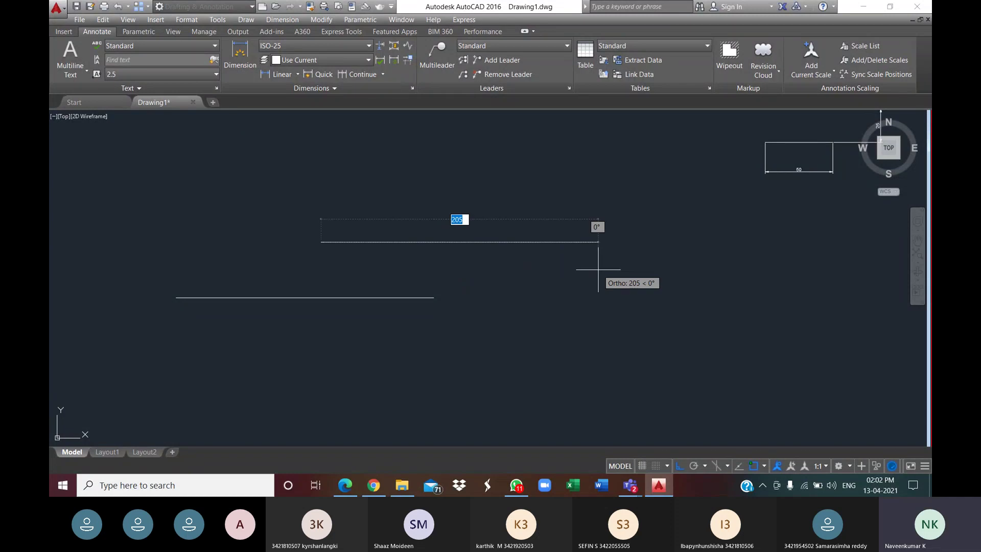
click(598, 270)
scroll(527, 266, up, 8)
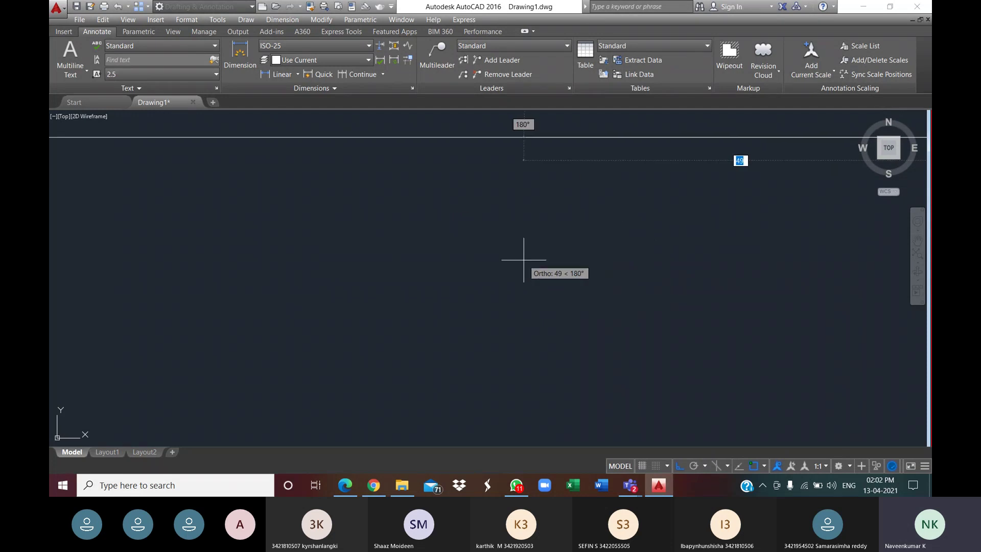
scroll(562, 270, down, 6)
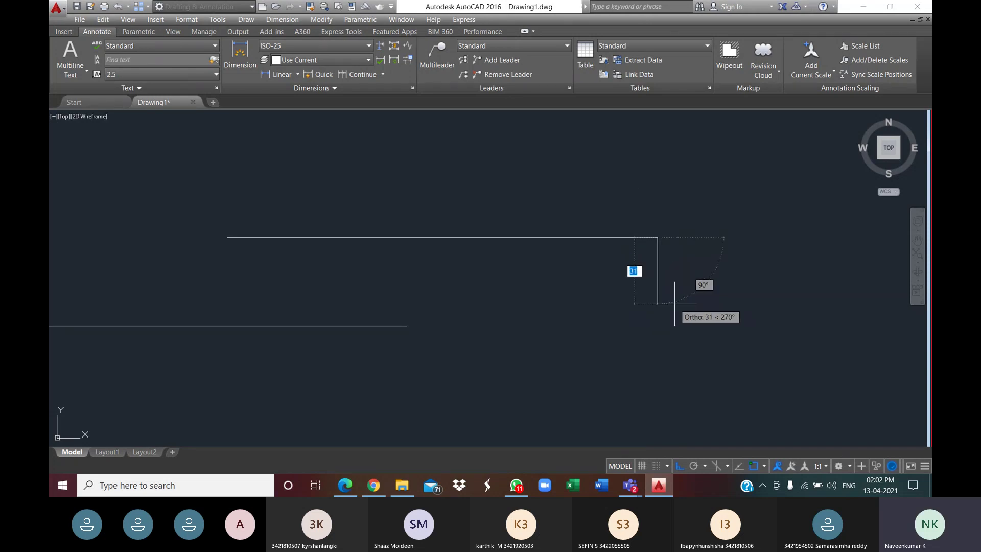
key(Escape)
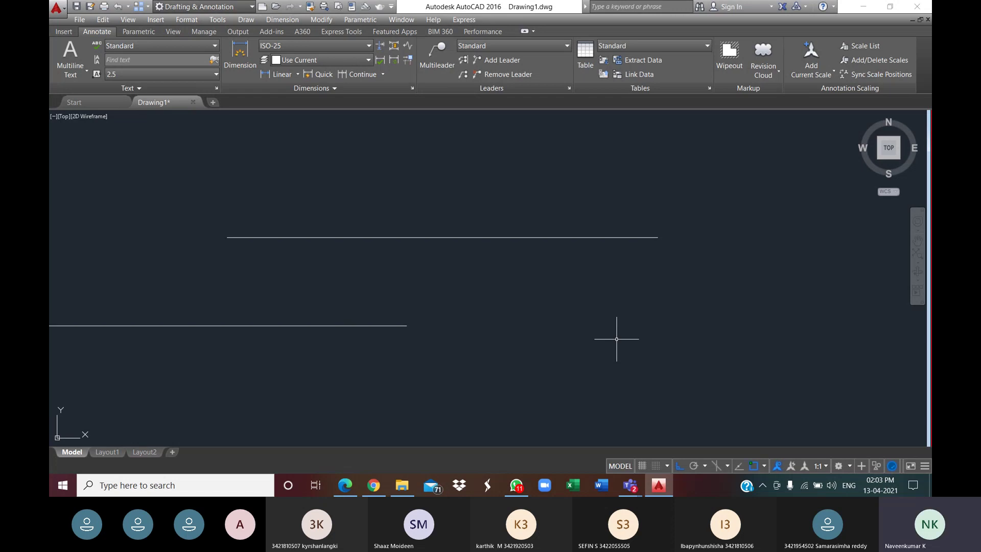
- Draw a line from the upper line's left endpoint over part of its length, add a vertical segment upward, and check the overlapping segment by selecting it
text(l)
key(Return)
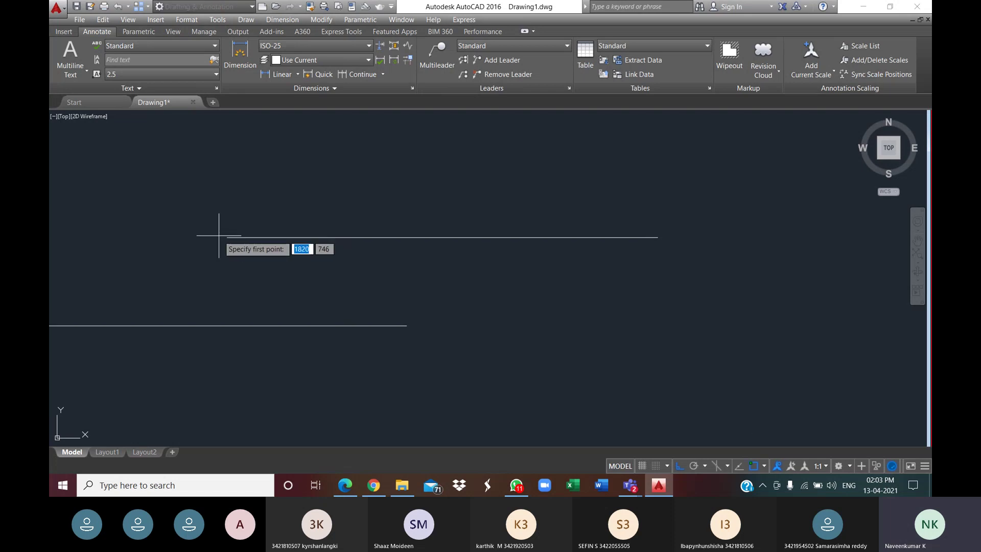
click(226, 237)
text(1)
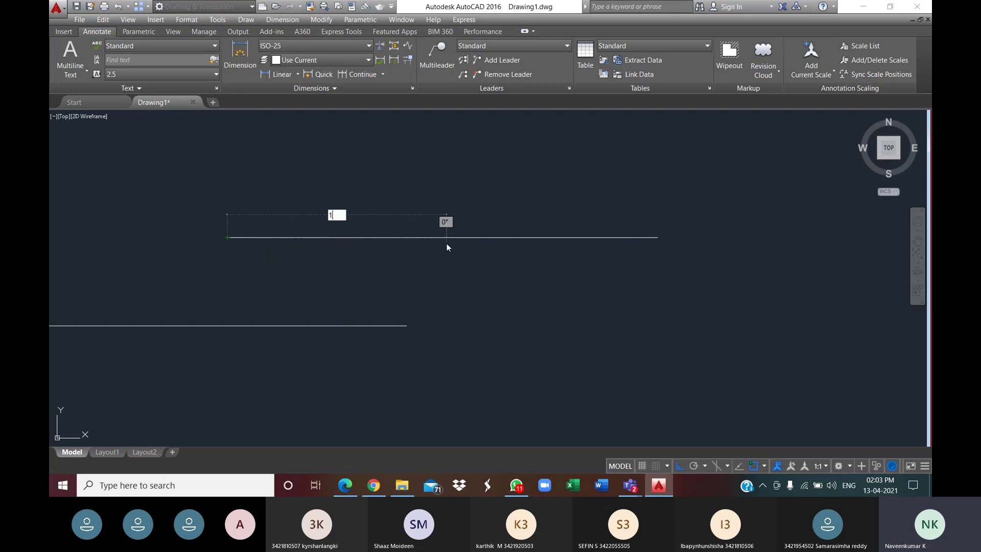
key(Return)
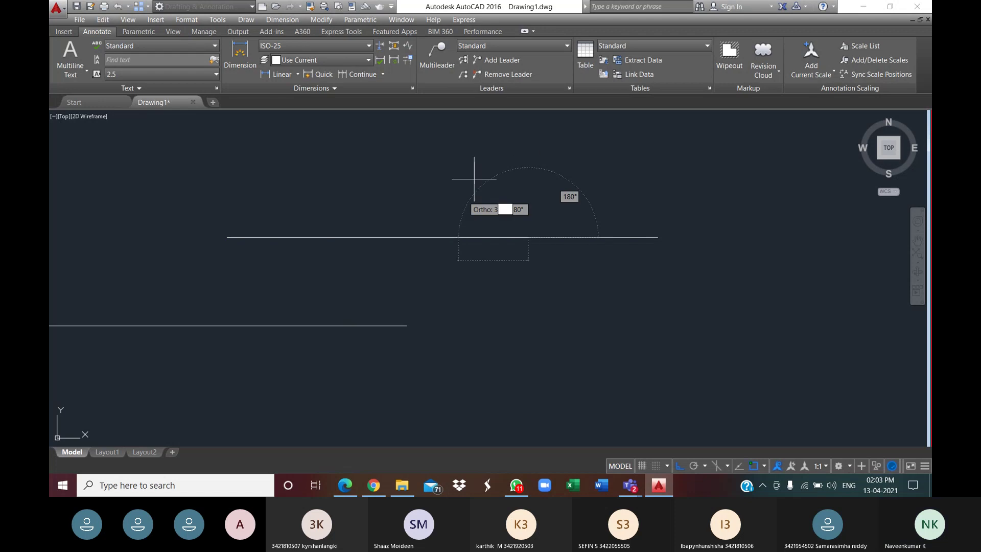
click(528, 149)
key(Return)
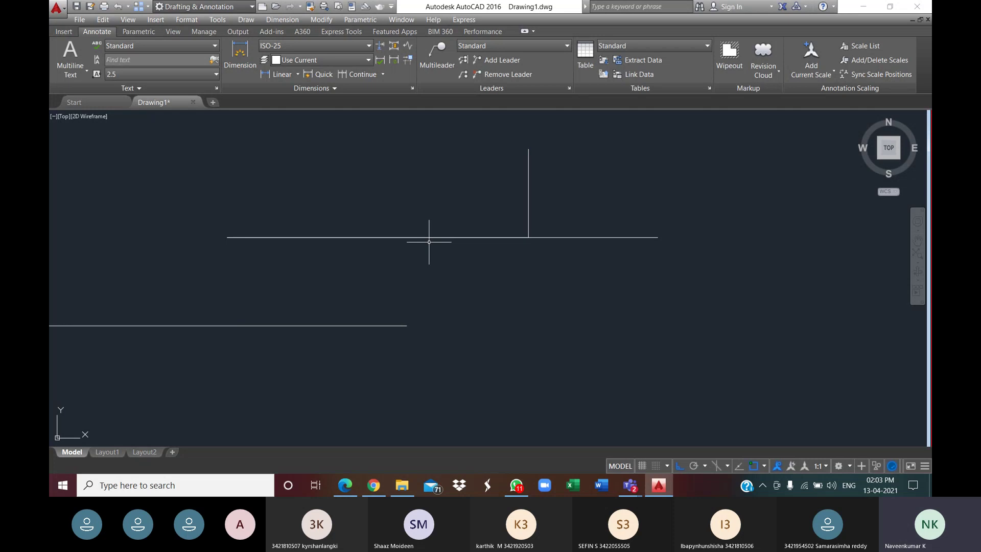
click(499, 237)
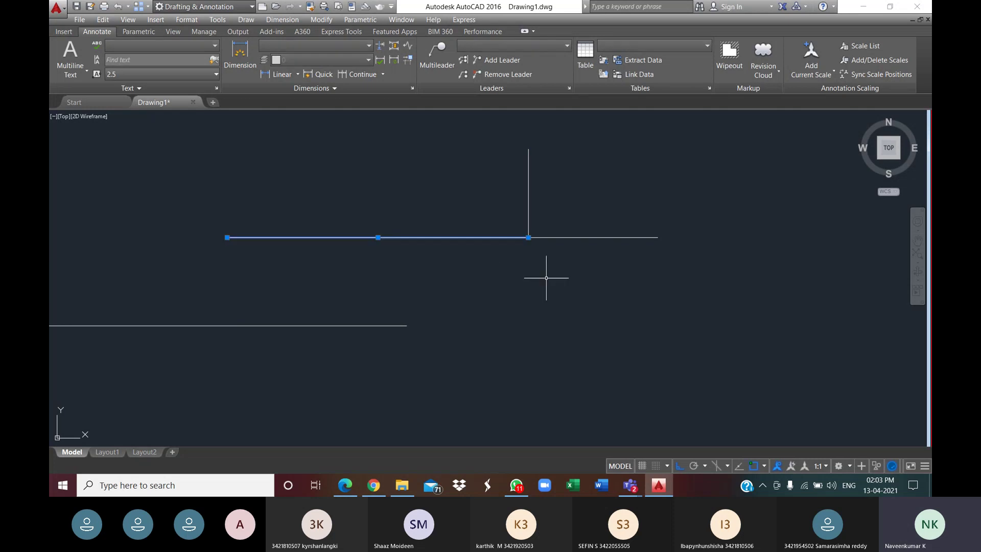
key(Escape)
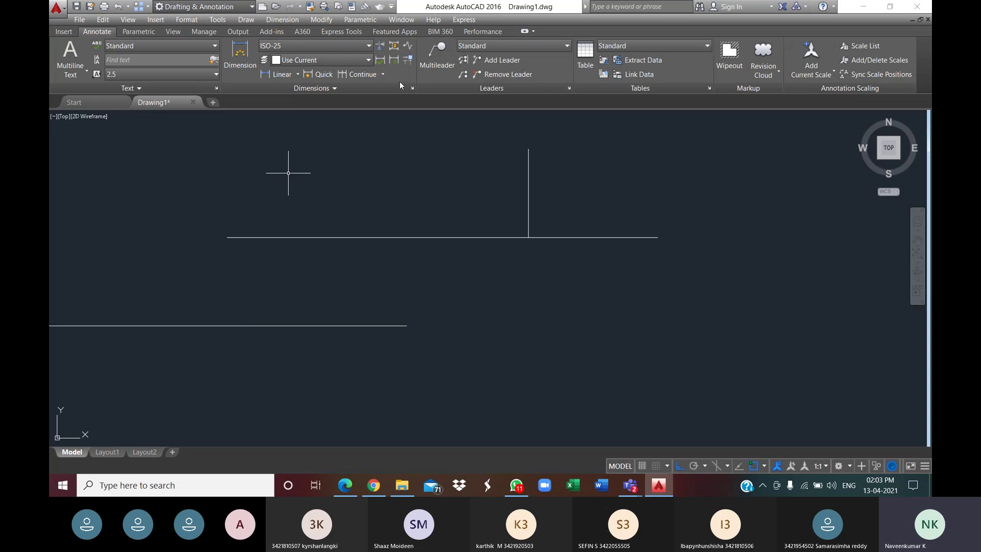
- Dimension the full length of the upper horizontal line between its outer endpoints, placing the dimension below it, and end the Dimension command
click(244, 63)
click(227, 237)
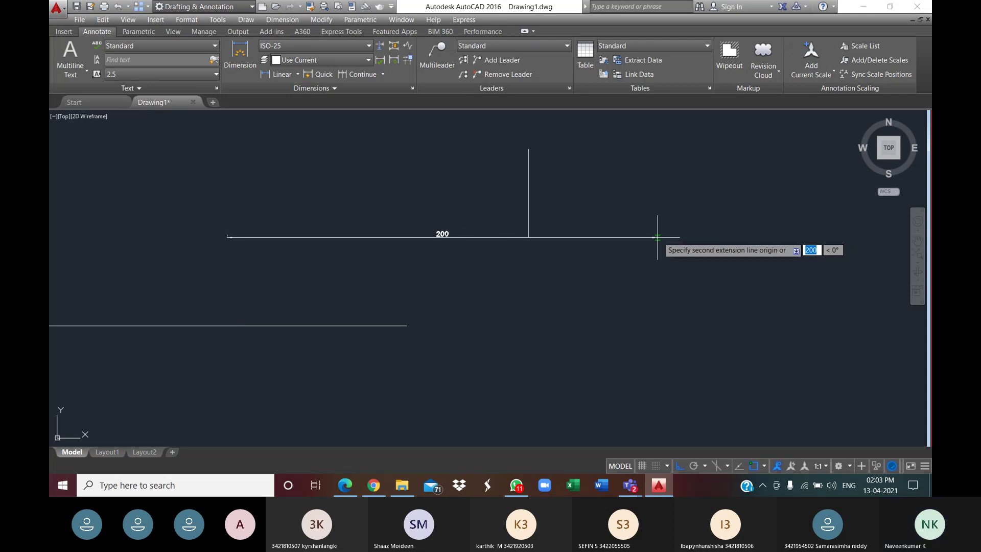
scroll(658, 237, up, 8)
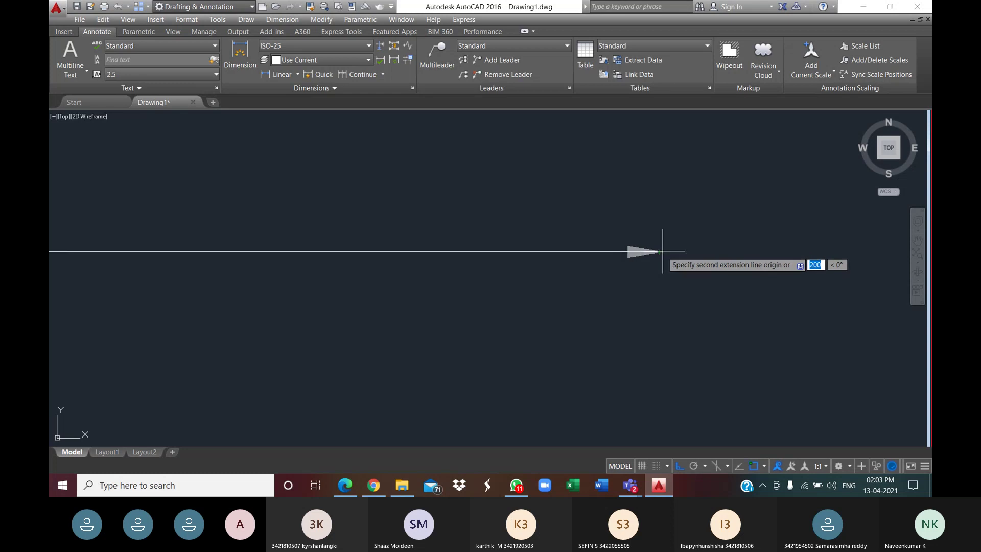
click(663, 252)
click(659, 328)
key(Return)
scroll(648, 322, down, 5)
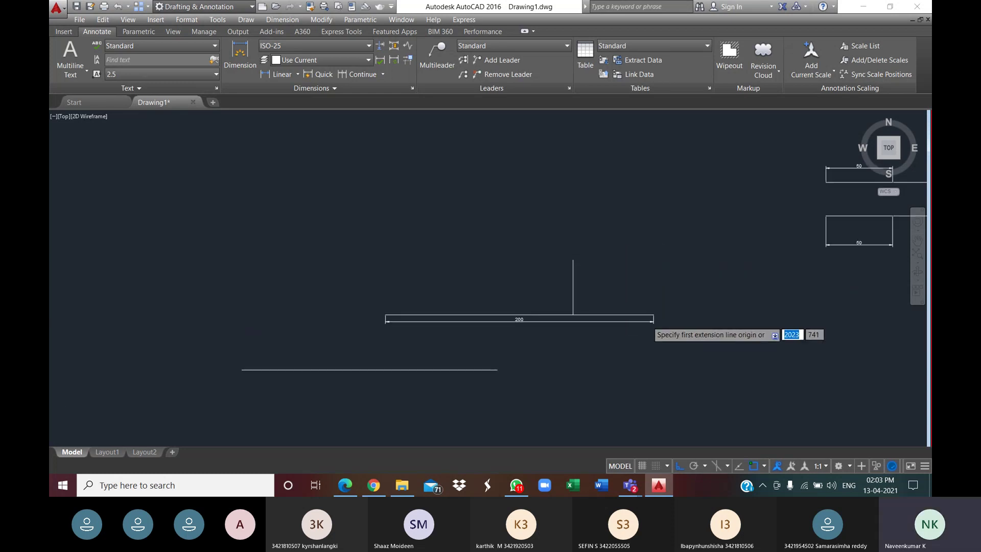
scroll(644, 321, down, 4)
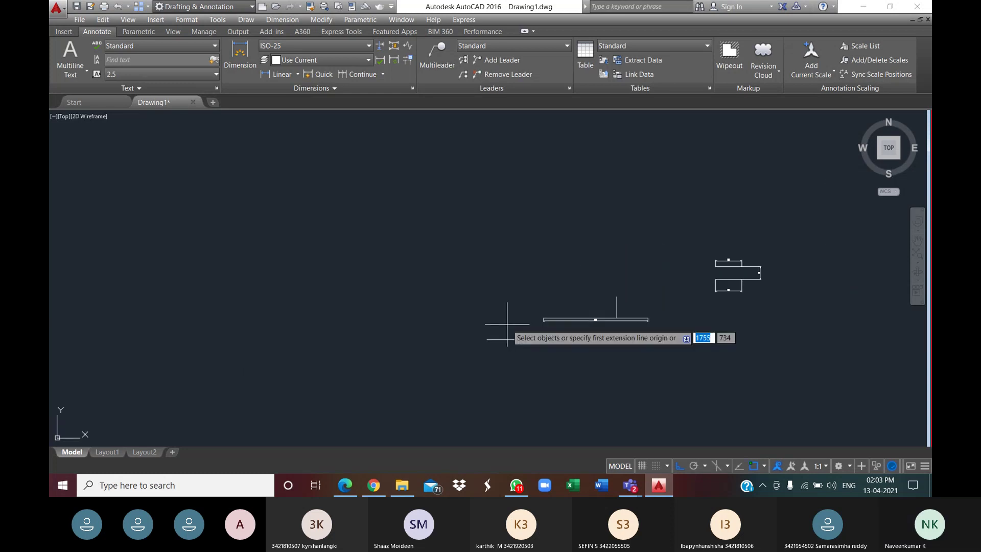
scroll(612, 323, up, 8)
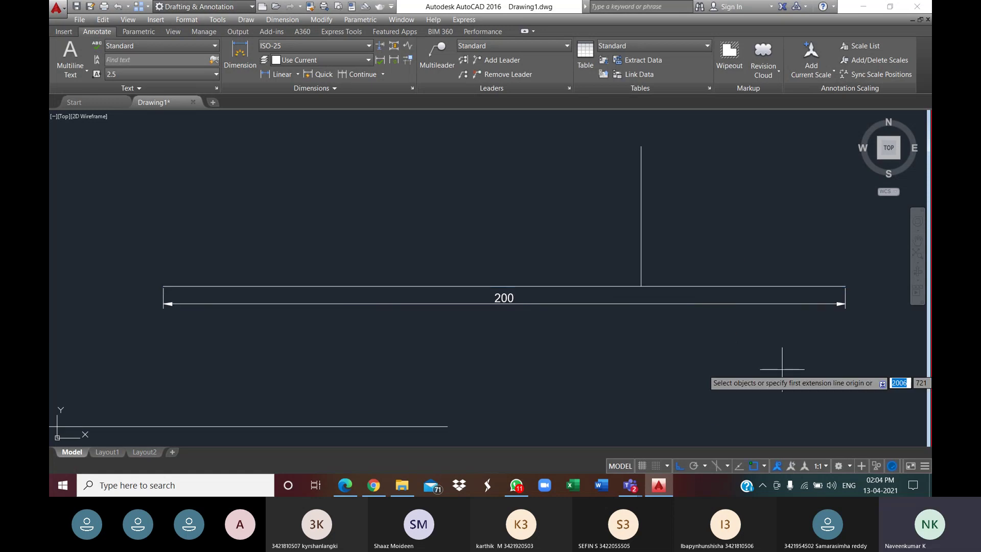
key(Escape)
- Trim off the part of the horizontal line to the right of the vertical line, and delete the vertical line
text(T)
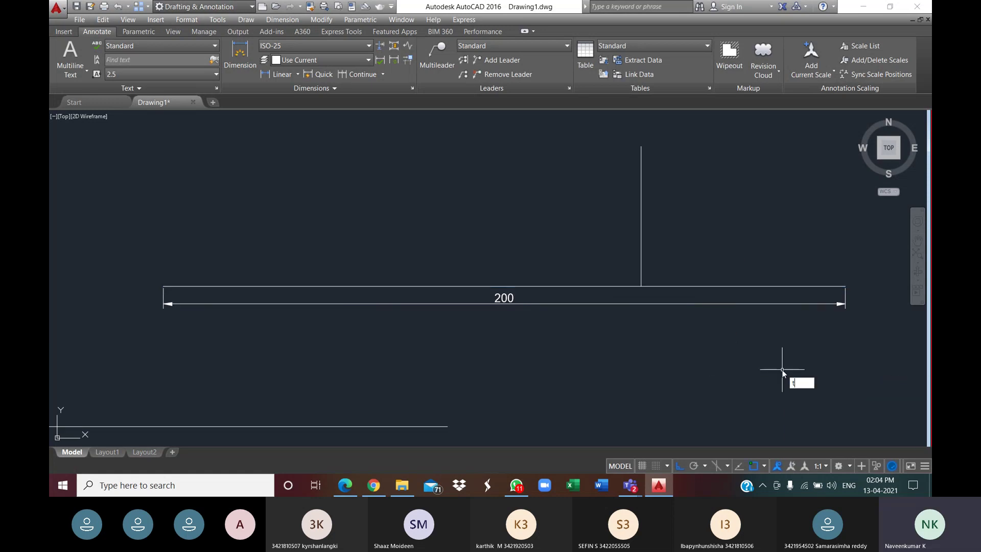
text(R)
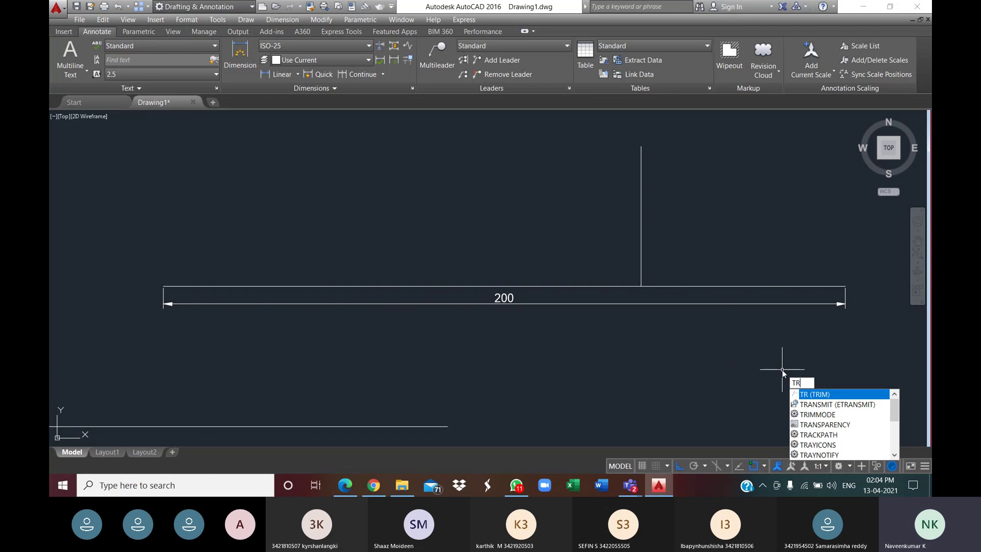
key(Return)
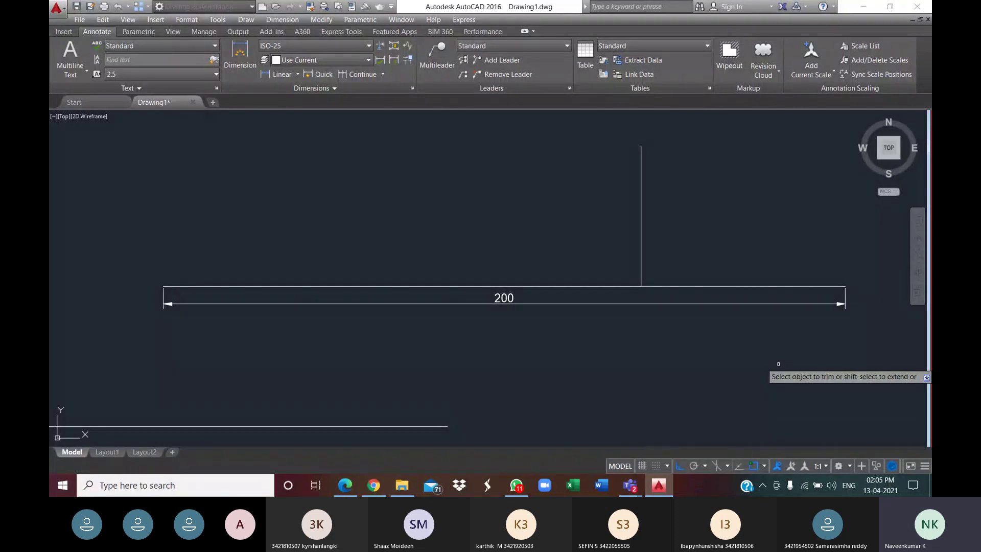
click(727, 287)
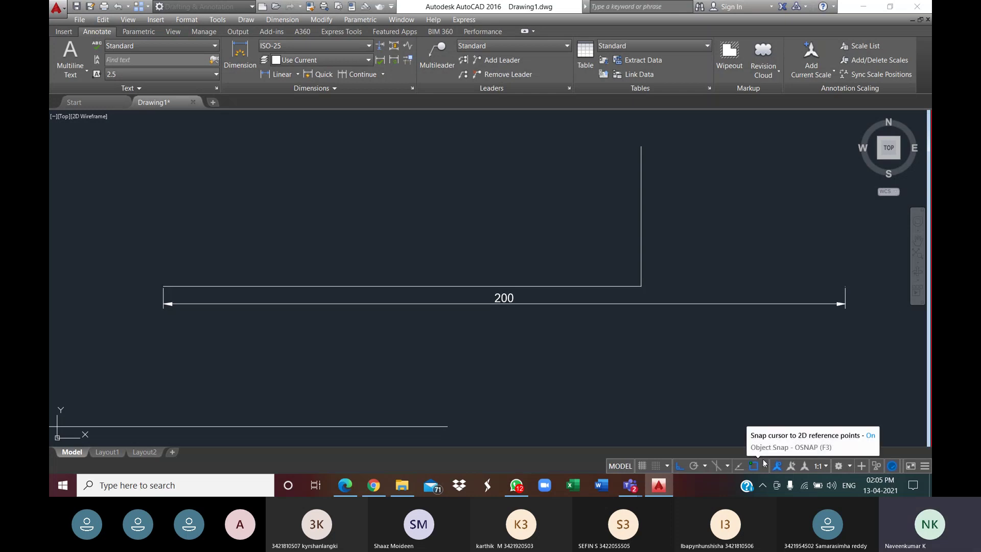
key(Escape)
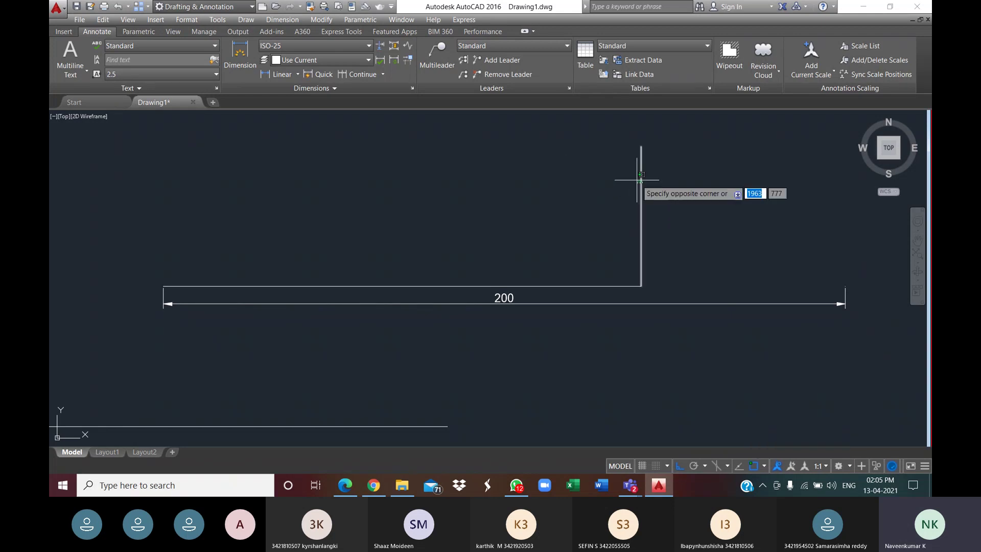
click(638, 179)
key(Delete)
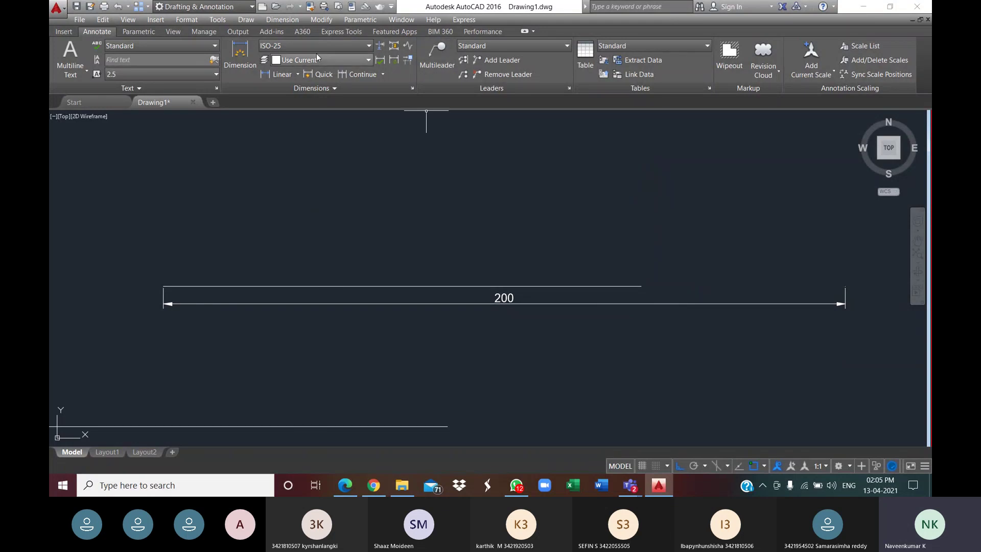
- Dimension the length of the trimmed horizontal line between its two endpoints, placing the dimension above it
click(240, 53)
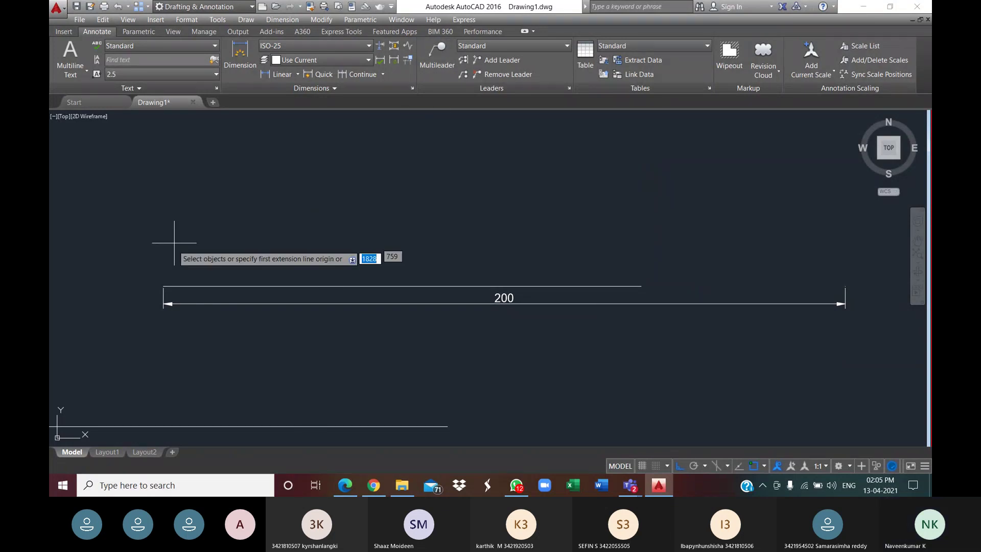
scroll(172, 287, up, 5)
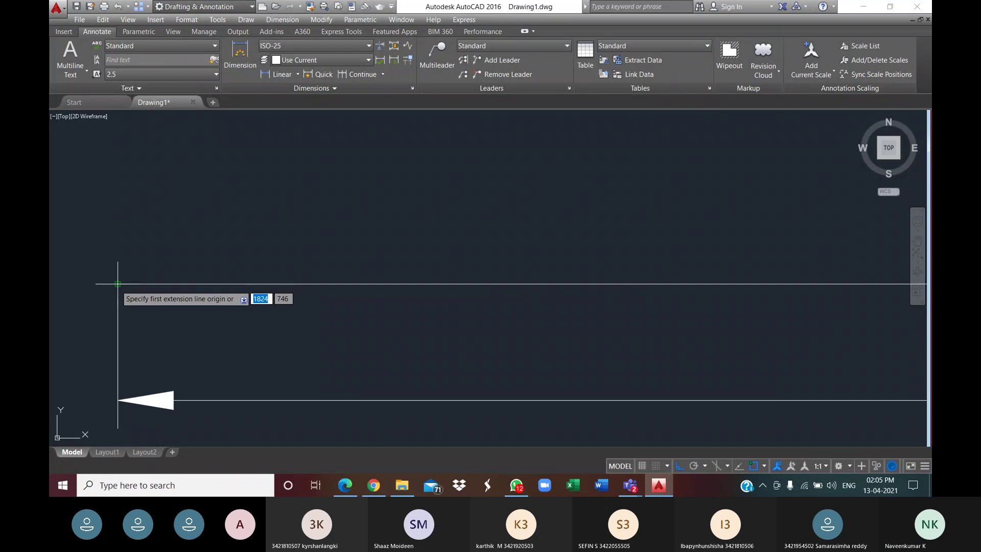
scroll(117, 286, up, 3)
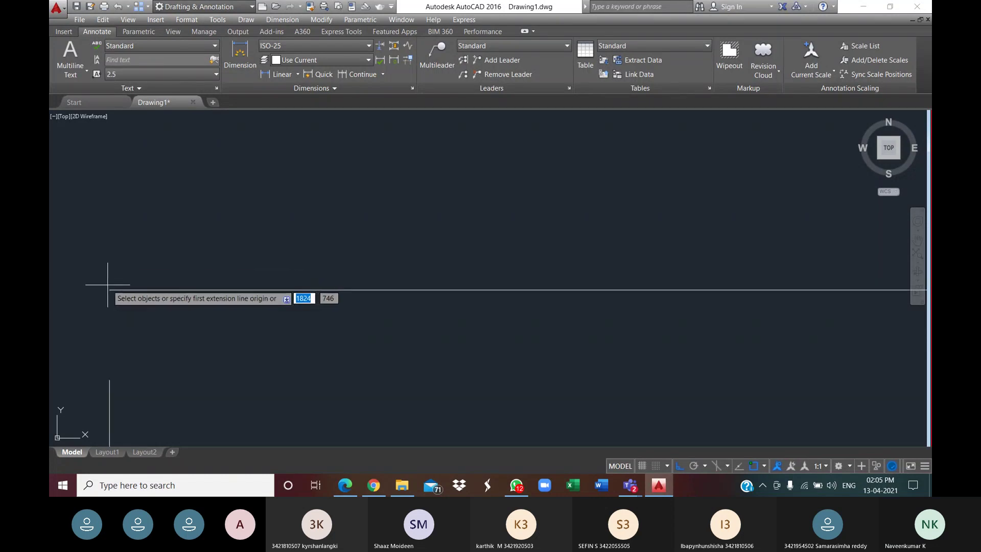
scroll(109, 290, up, 1)
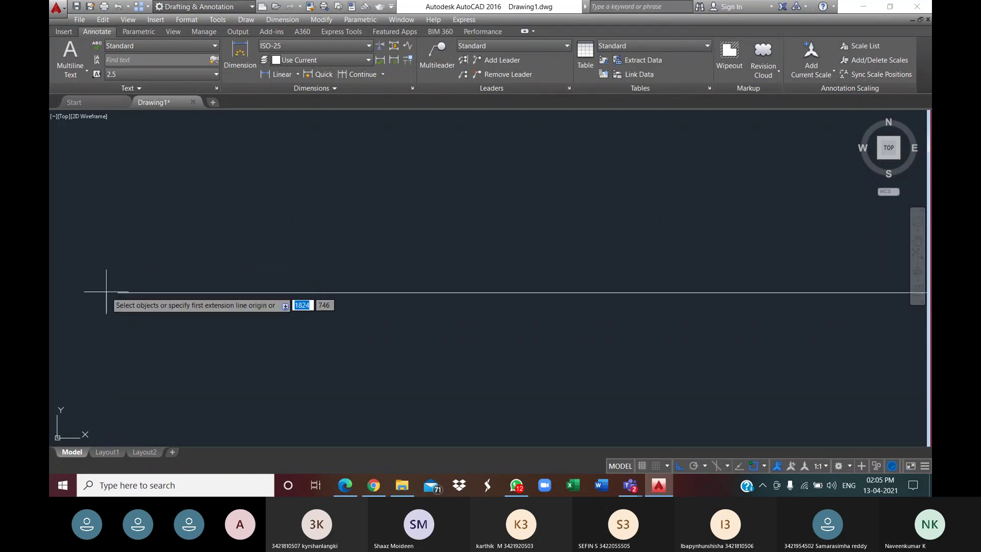
click(117, 292)
scroll(117, 292, down, 4)
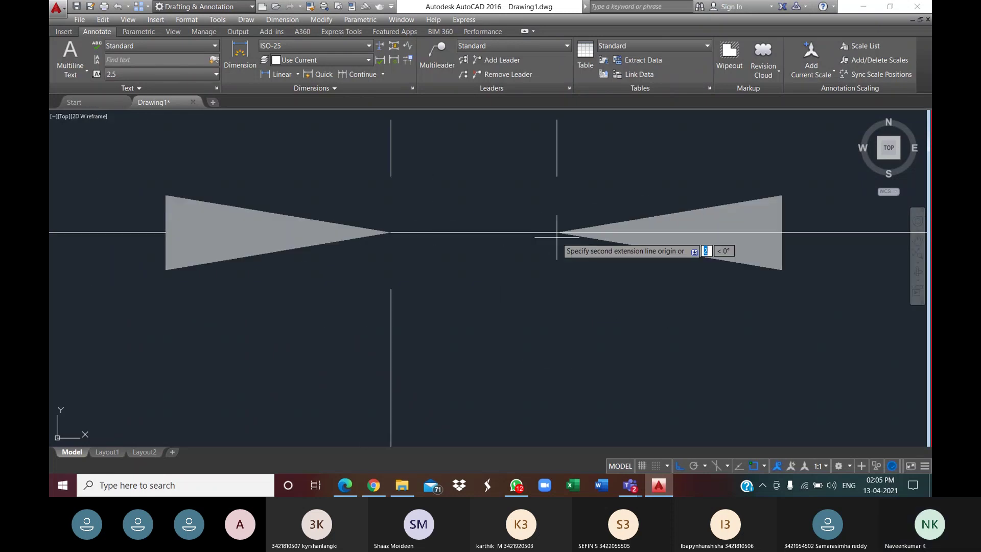
scroll(556, 233, down, 5)
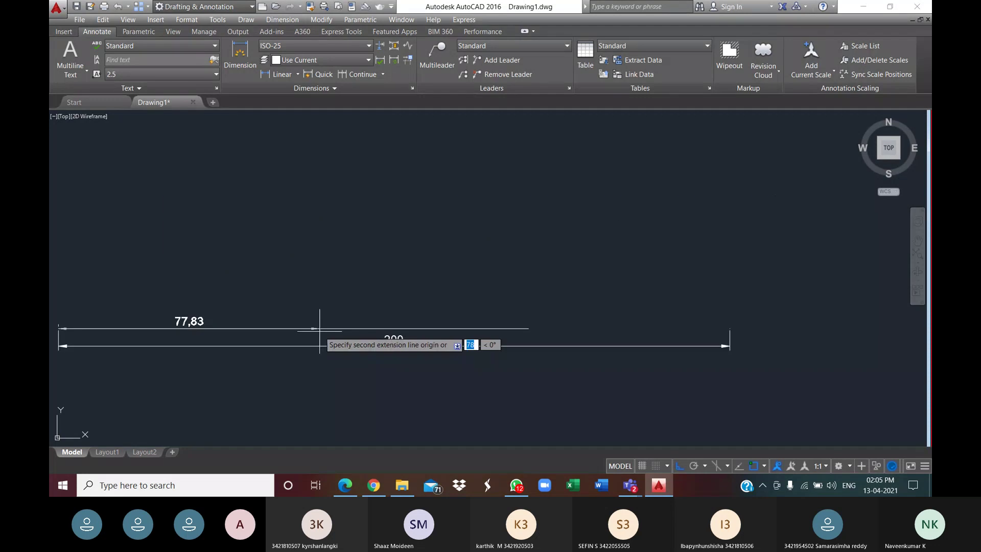
scroll(532, 325, up, 3)
click(529, 328)
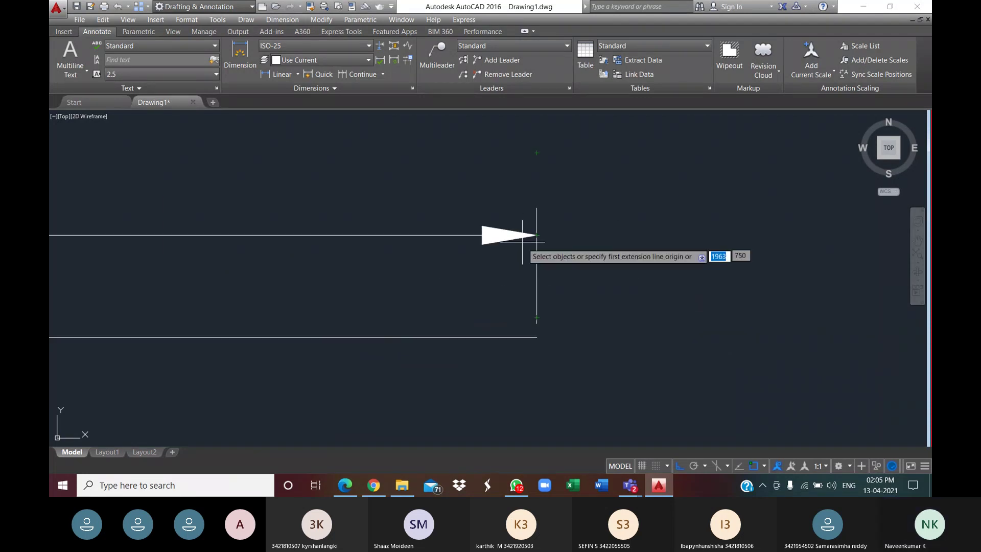
click(529, 321)
scroll(529, 320, down, 4)
scroll(448, 241, up, 2)
middle_drag(437, 241, 448, 241)
scroll(448, 240, up, 4)
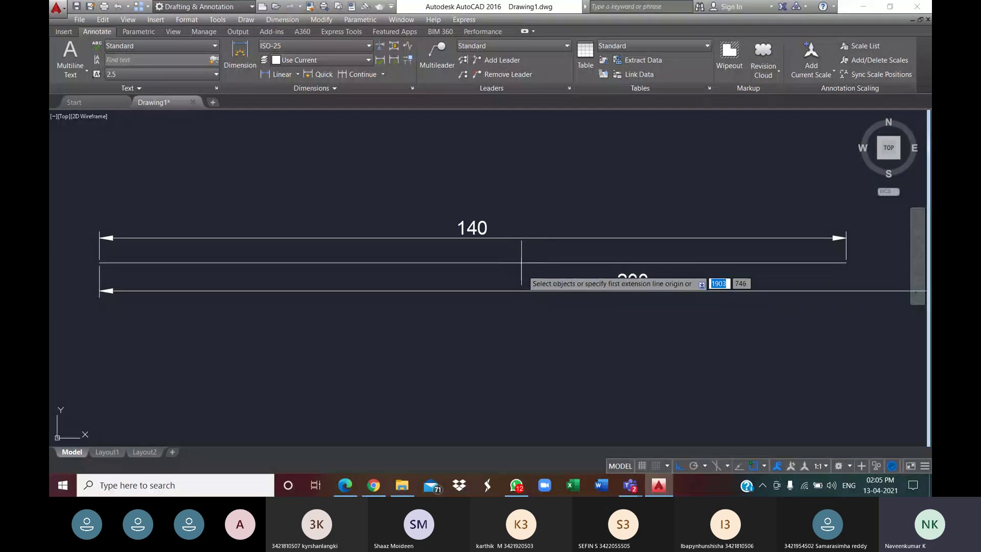
scroll(583, 296, down, 2)
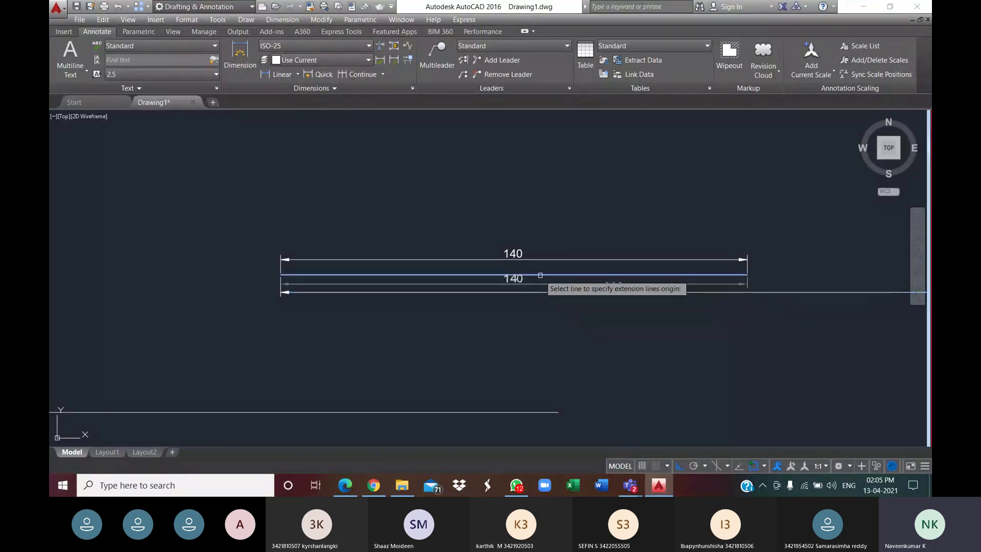
click(540, 275)
scroll(664, 280, down, 3)
click(487, 254)
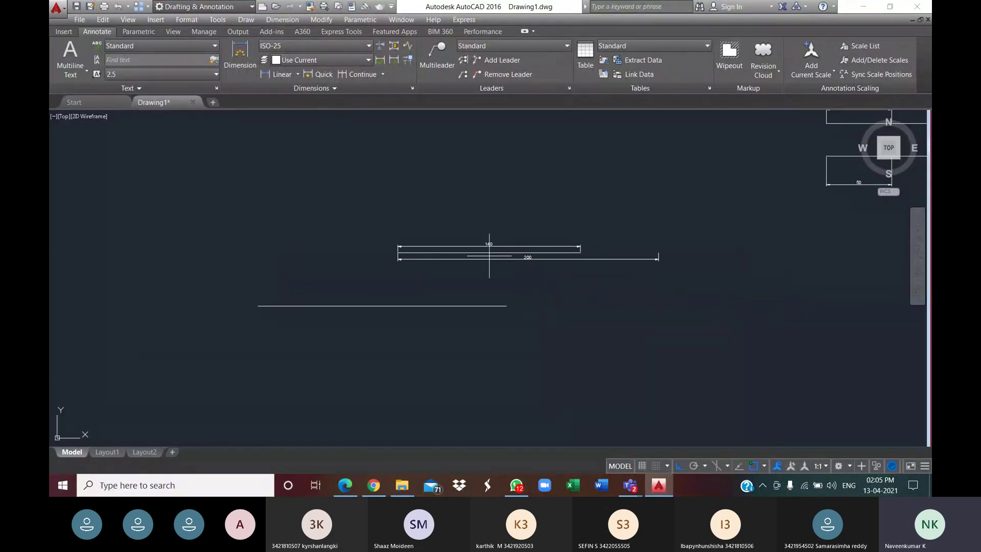
click(630, 260)
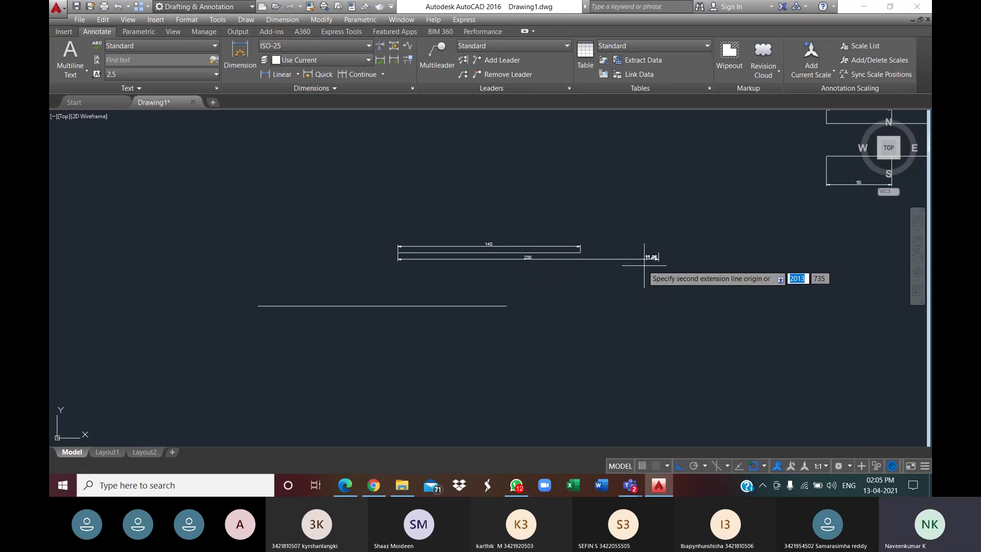
key(Escape)
- Delete the 200 dimension below the trimmed line, leaving only its upper dimension
scroll(628, 268, up, 4)
middle_drag(613, 271, 530, 340)
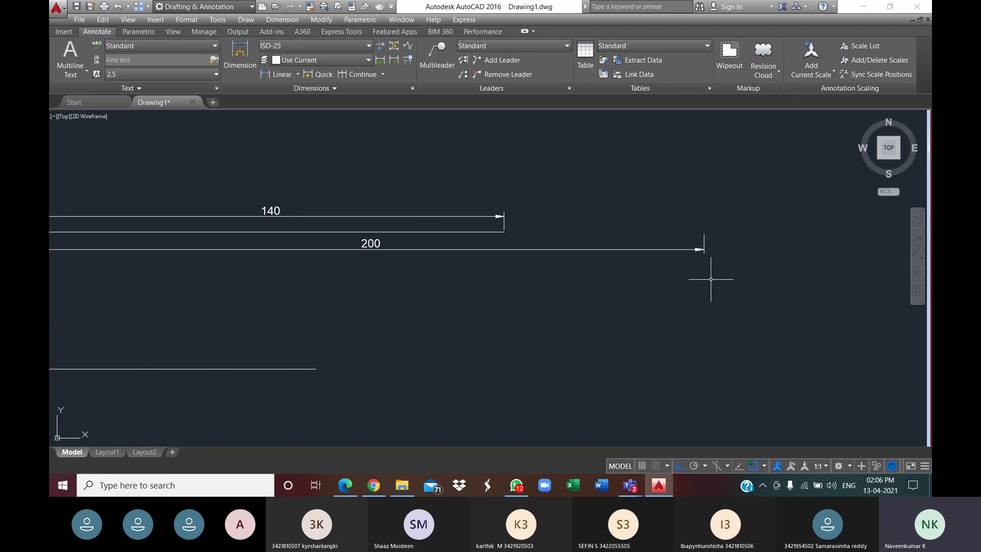
click(704, 240)
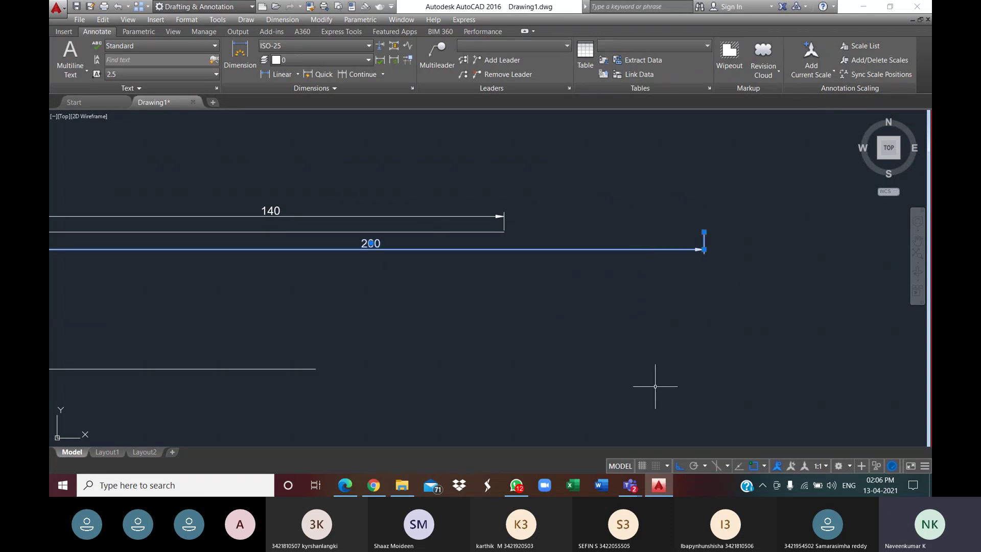
key(Delete)
scroll(358, 255, down, 3)
scroll(313, 229, up, 3)
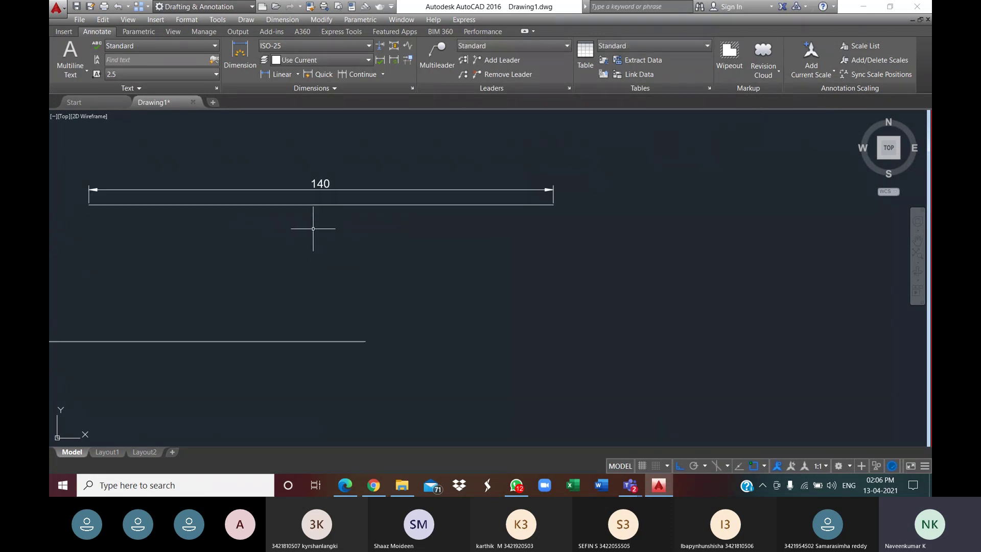
middle_drag(318, 202, 470, 208)
scroll(476, 209, down, 5)
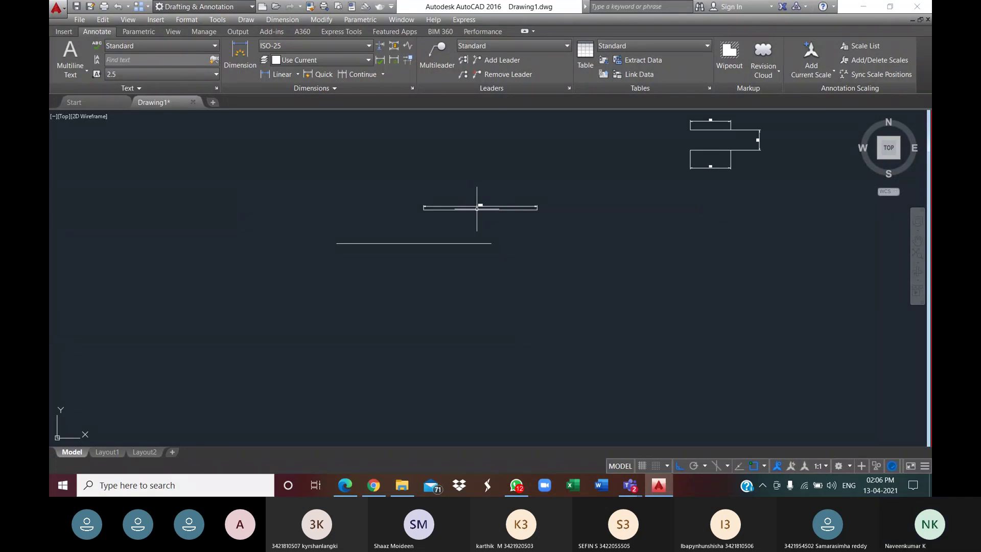
scroll(477, 209, up, 3)
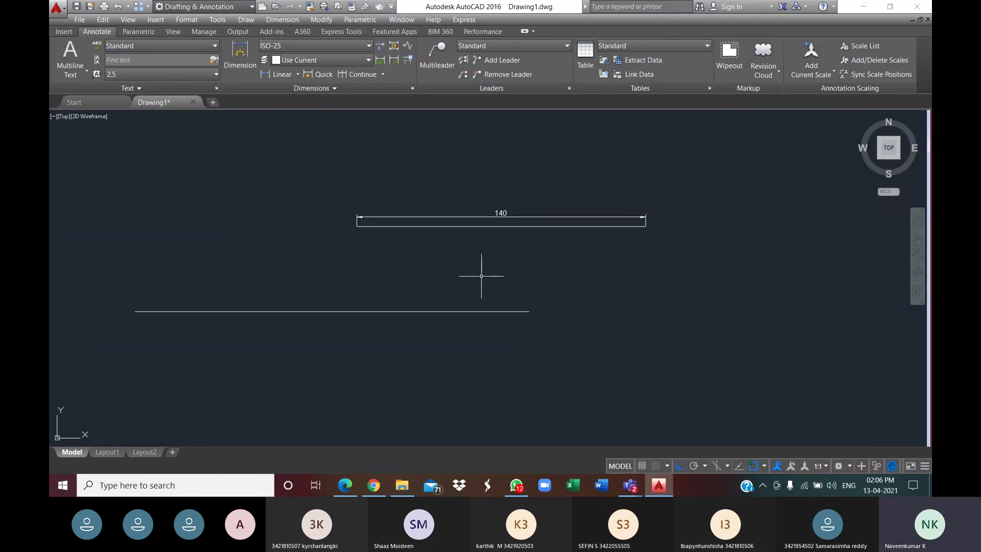
- Draw a 100 by 50 rectangle in the empty area below and to the right of the existing geometry
scroll(481, 276, down, 7)
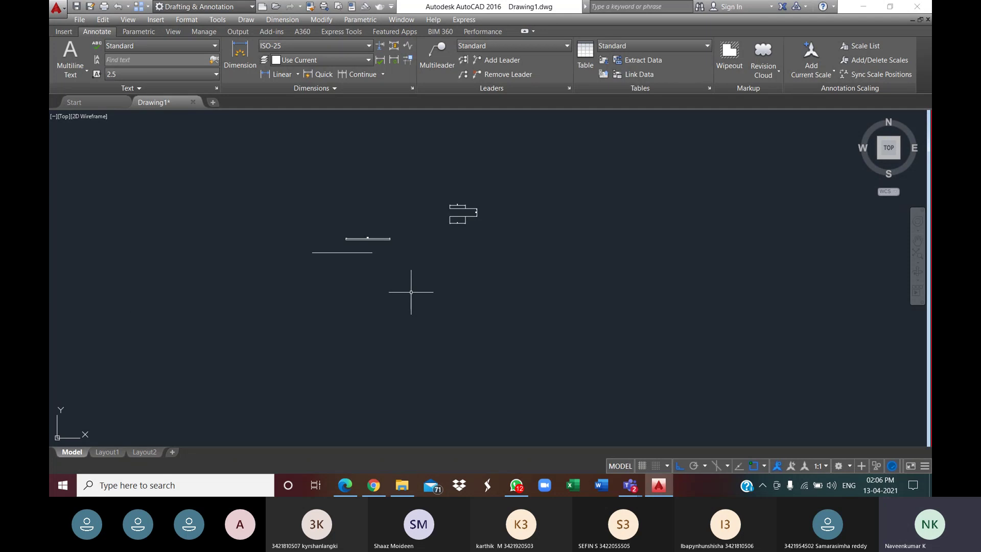
scroll(480, 297, up, 3)
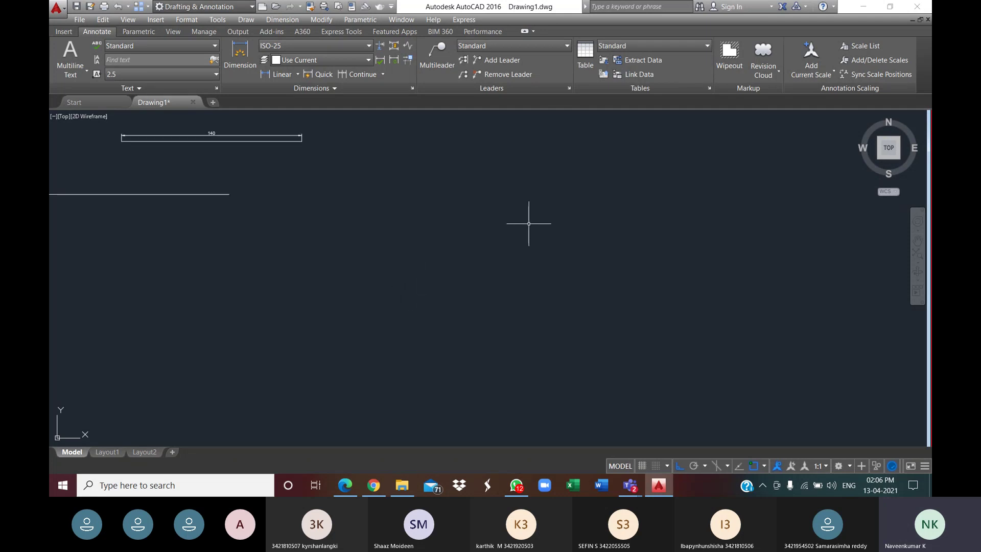
scroll(552, 261, down, 3)
mouse_move(511, 271)
middle_down()
mouse_move(432, 279)
mouse_move(455, 284)
mouse_move(425, 292)
middle_up()
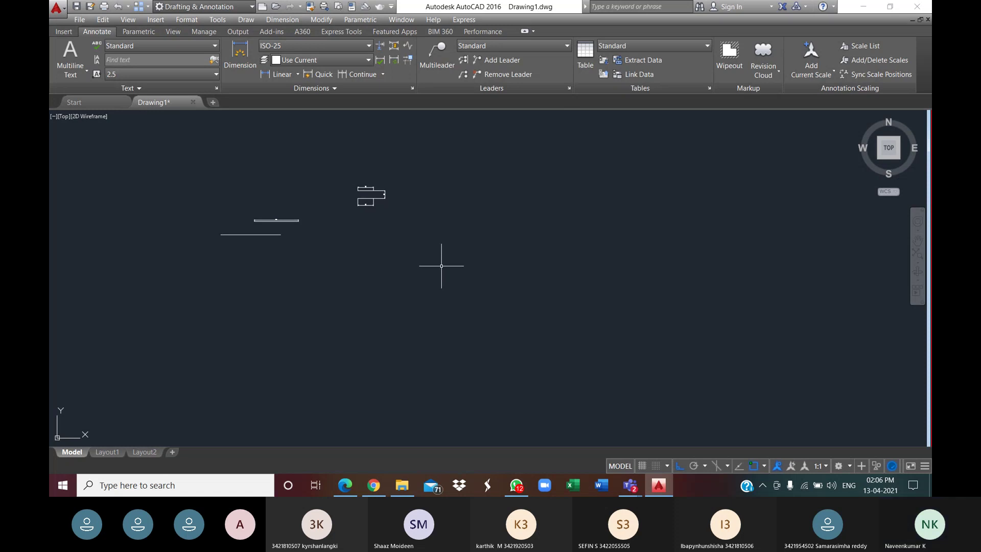
text(rec)
key(Return)
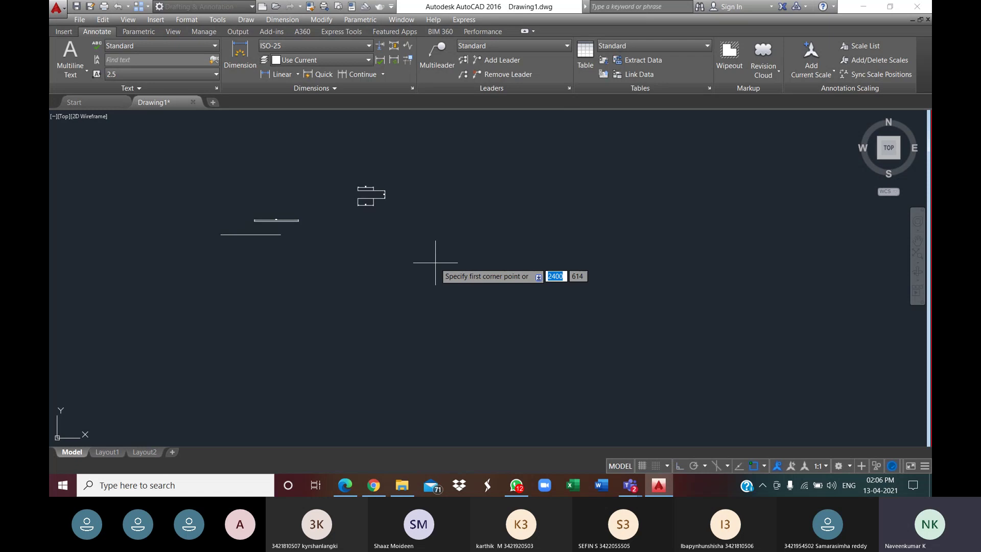
click(407, 275)
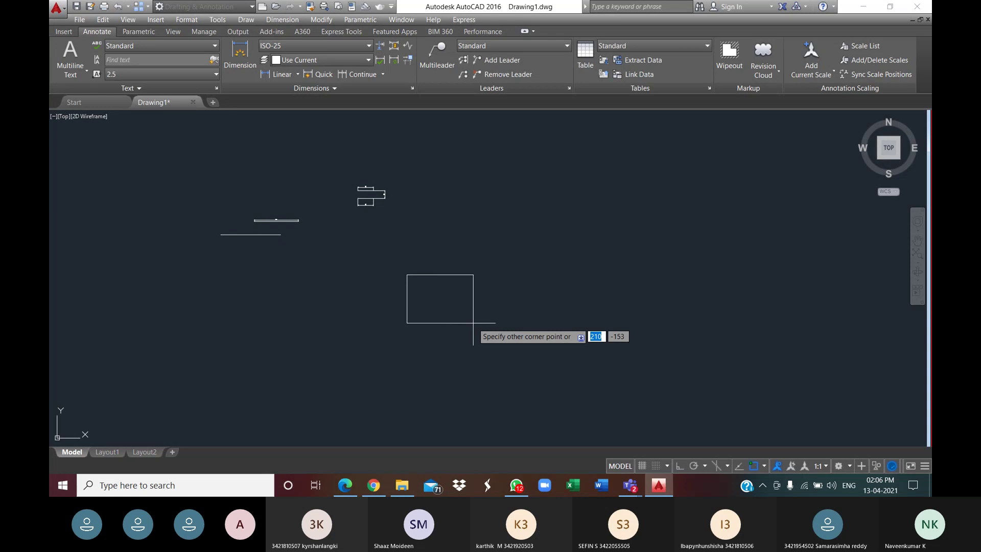
text(100,50)
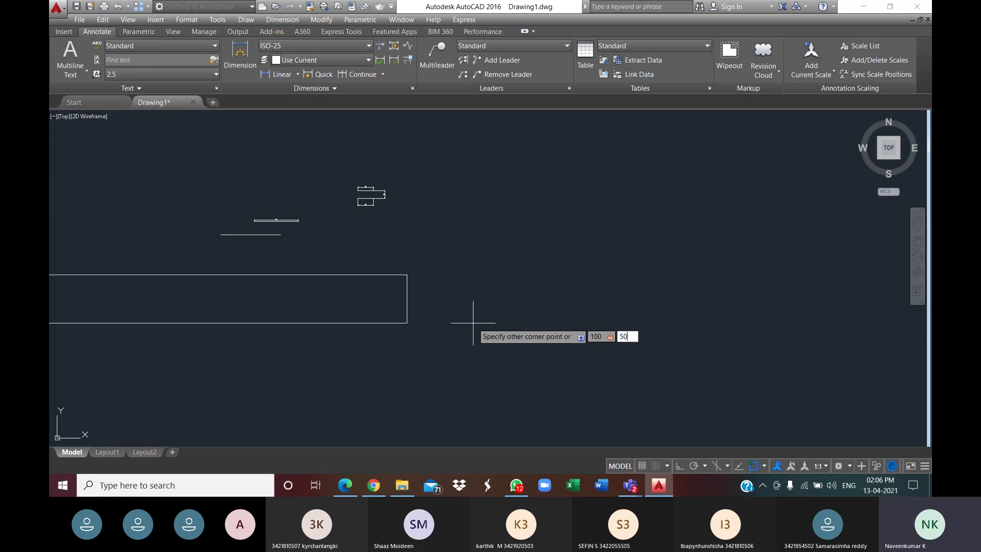
key(Return)
- Select the new rectangle to check that its sides form a single object, and clear the selection
scroll(439, 292, up, 2)
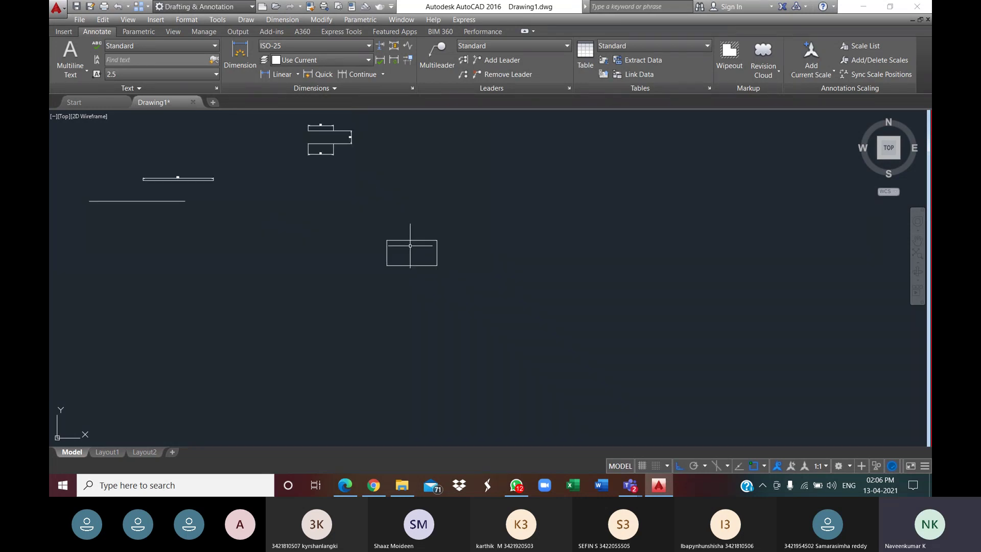
middle_drag(408, 251, 434, 279)
scroll(453, 287, up, 2)
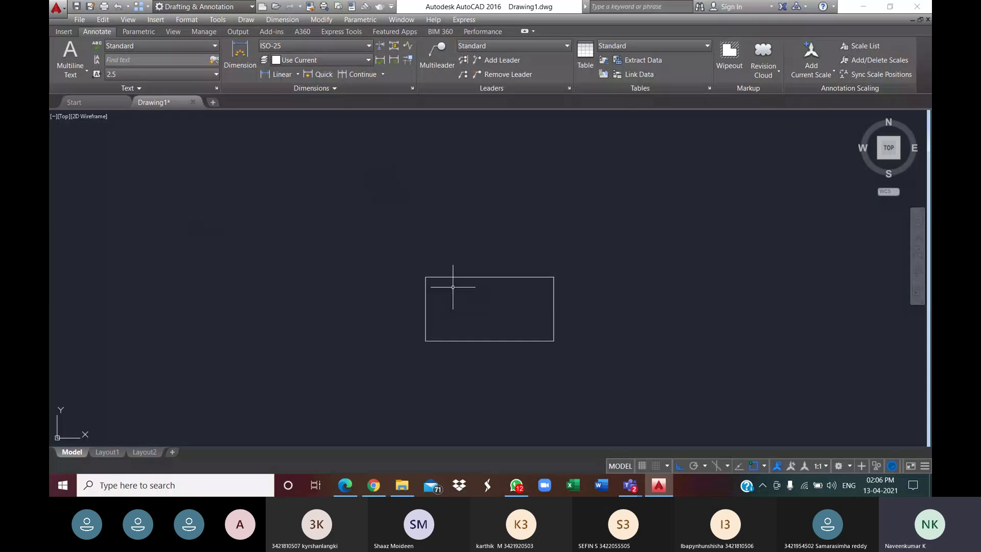
click(490, 276)
click(633, 287)
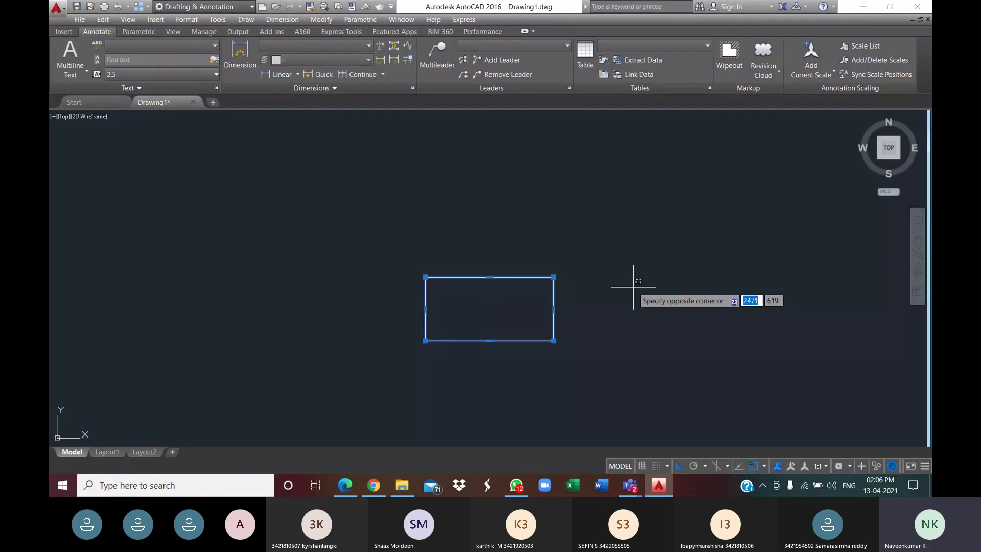
key(Escape)
key(Escape)
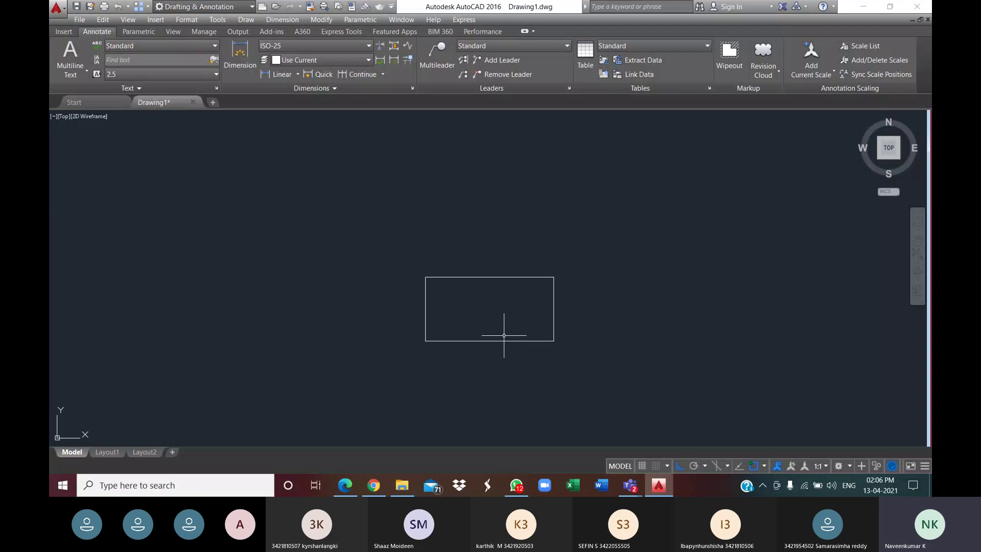
text(o)
key(Return)
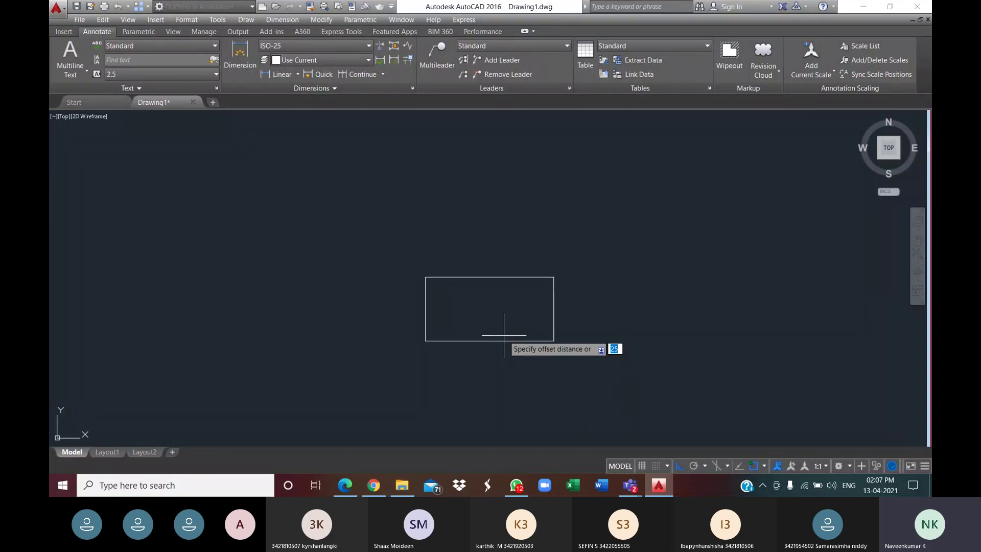
text(23)
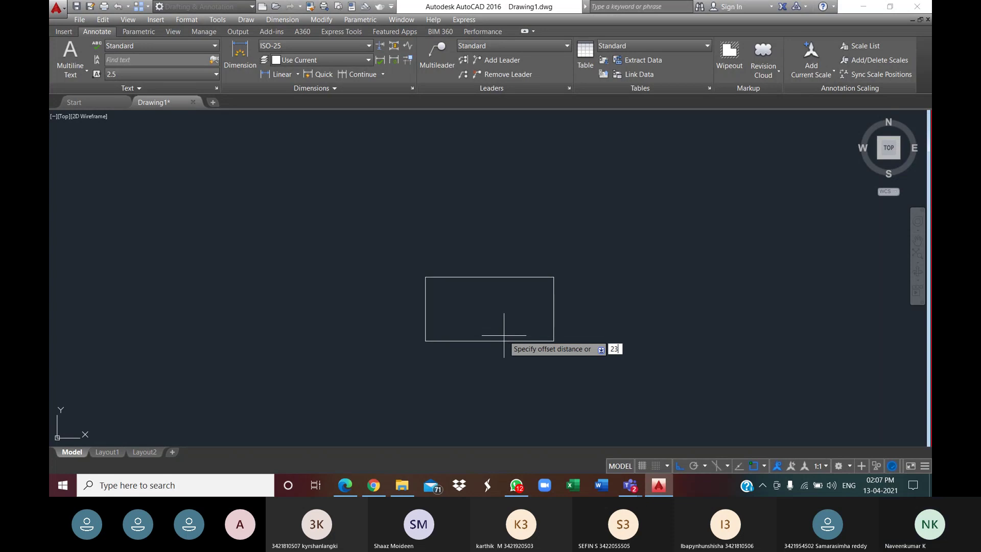
key(Return)
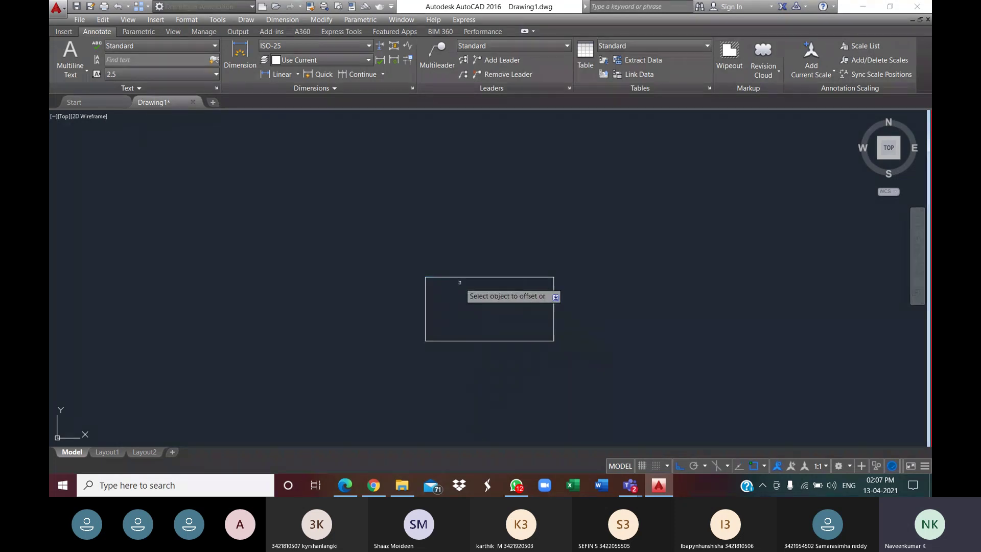
scroll(460, 283, up, 2)
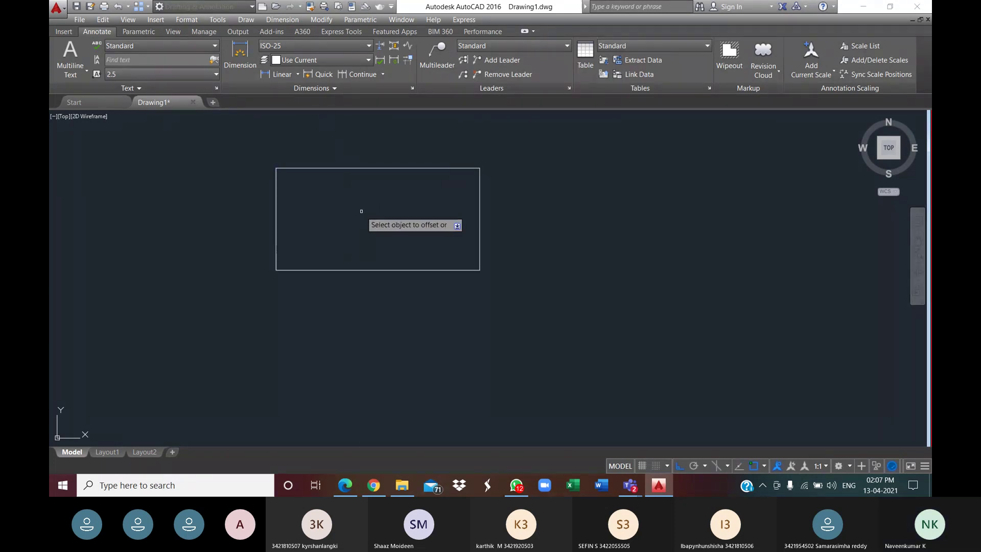
scroll(361, 214, down, 10)
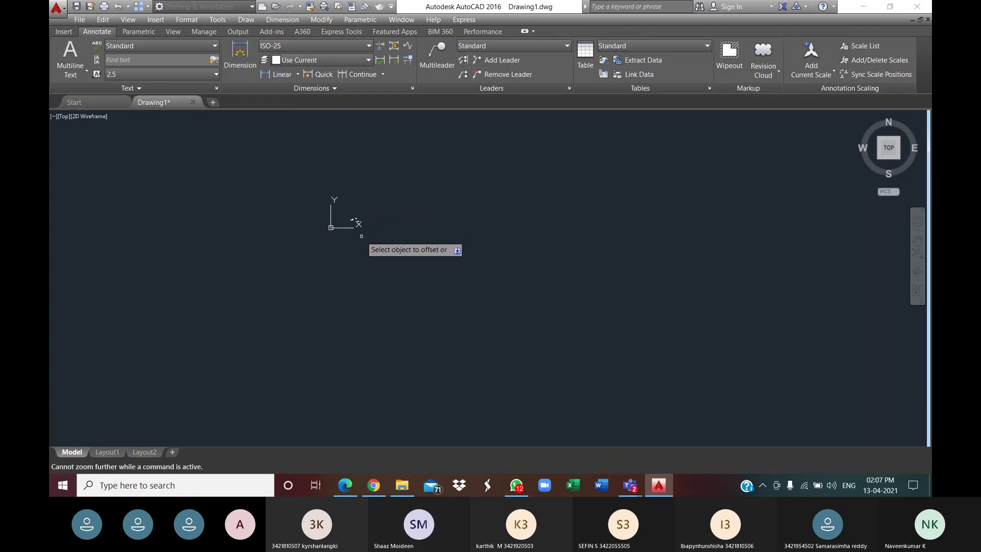
scroll(361, 236, up, 5)
middle_drag(361, 236, 357, 242)
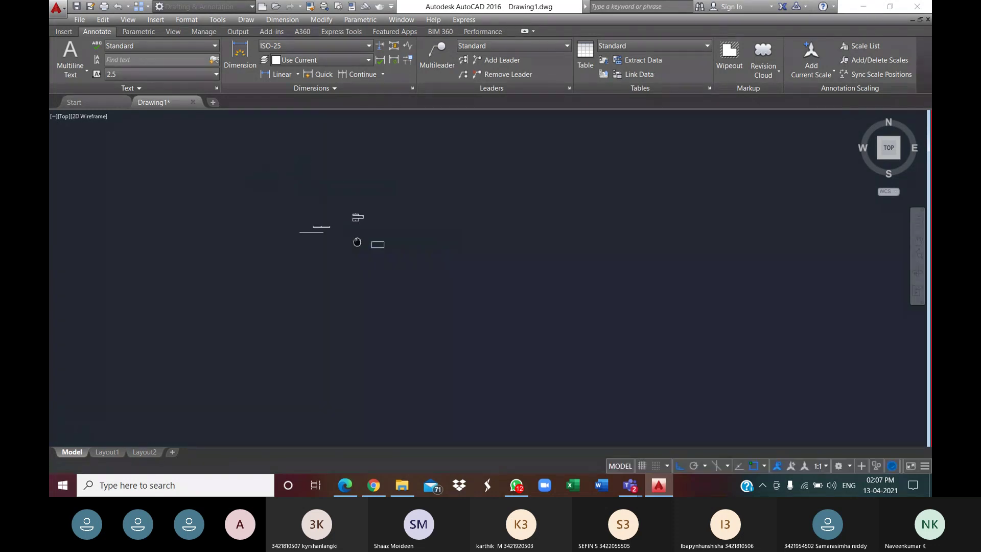
scroll(414, 286, up, 3)
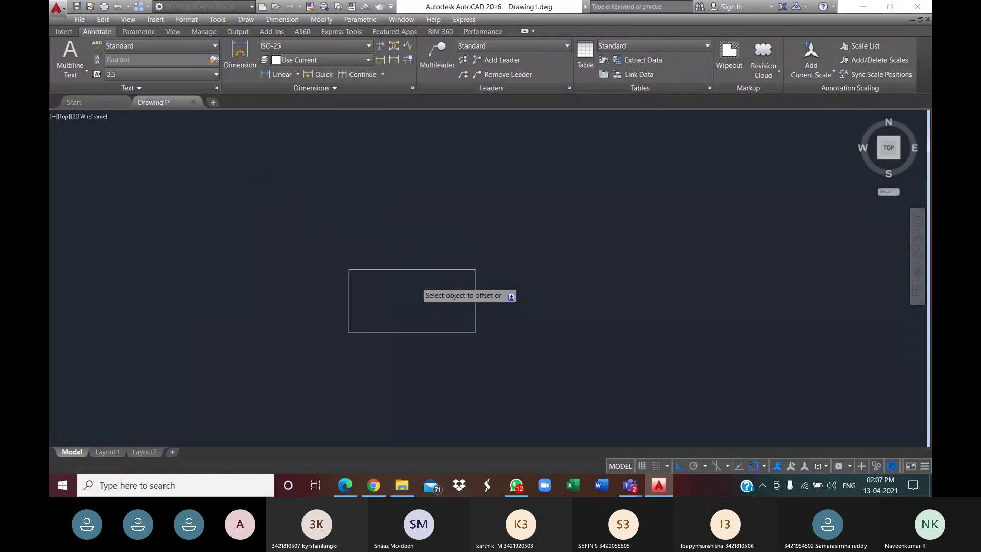
scroll(415, 286, up, 2)
key(Escape)
key(Return)
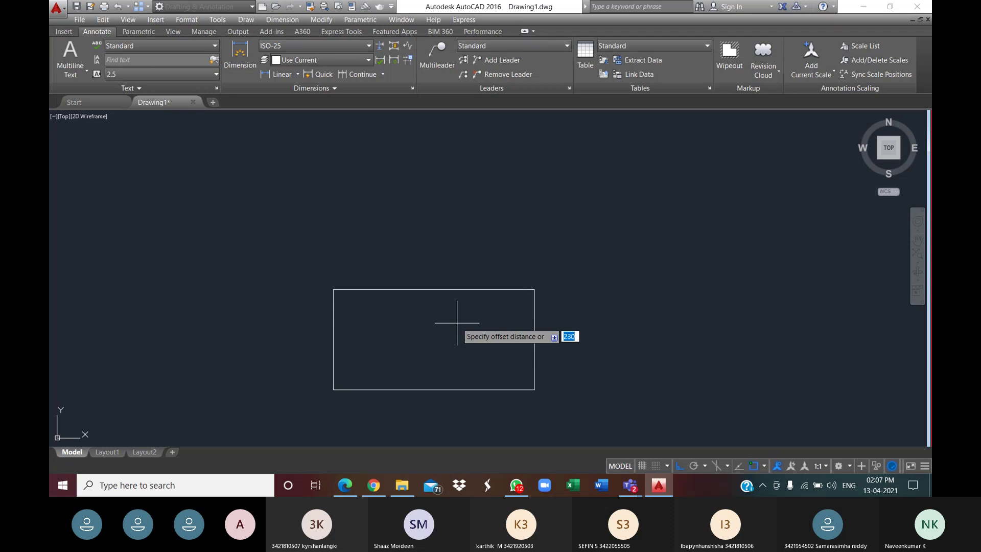
key(Return)
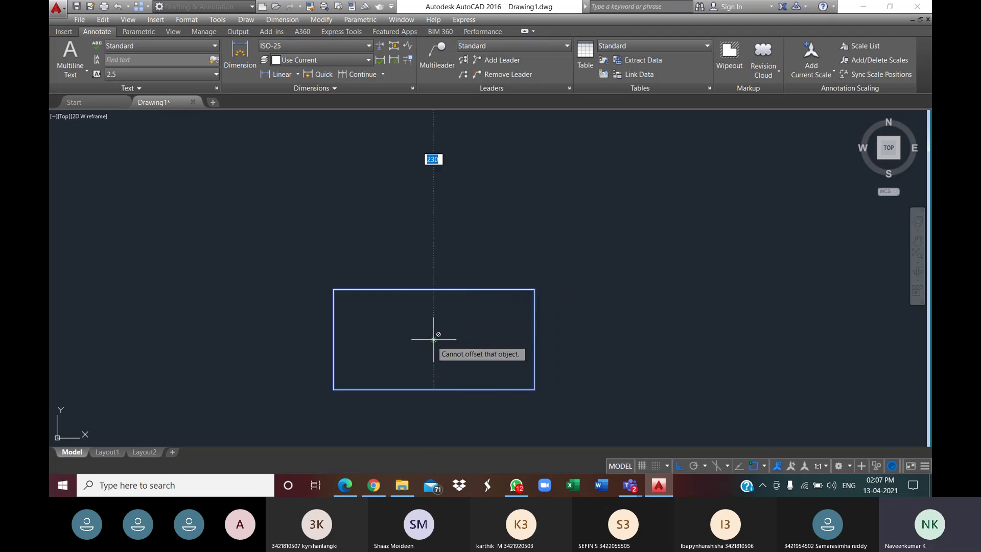
scroll(434, 342, down, 3)
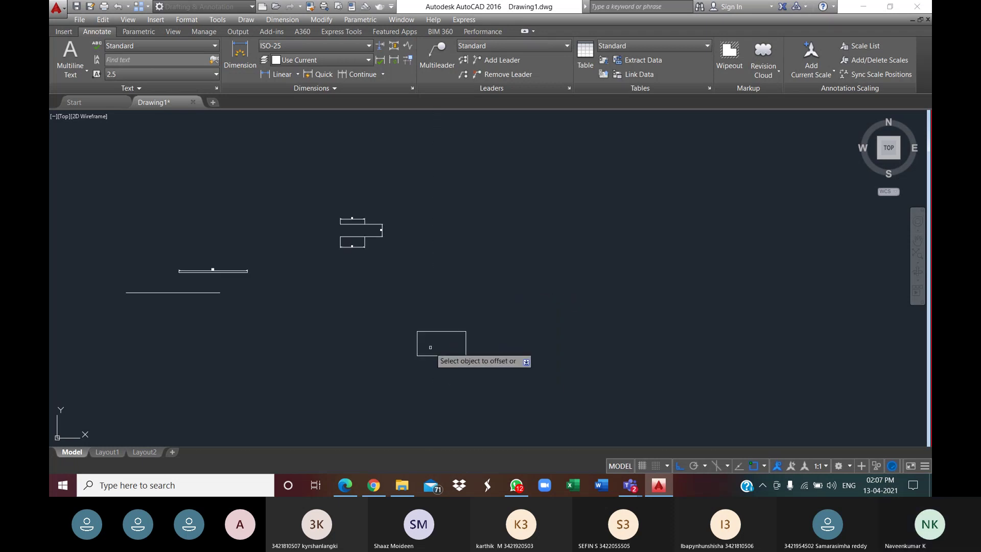
scroll(395, 336, down, 2)
scroll(411, 353, up, 8)
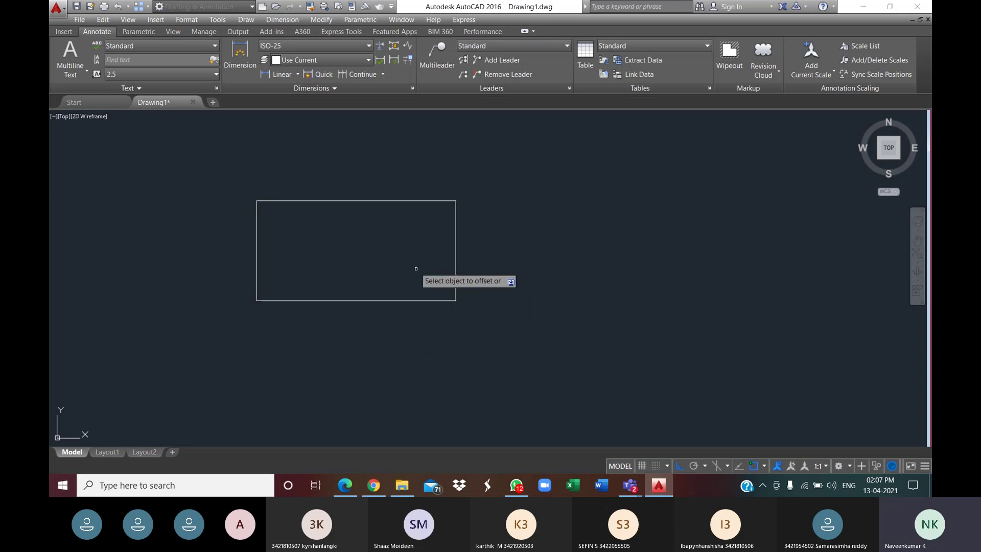
scroll(392, 211, up, 2)
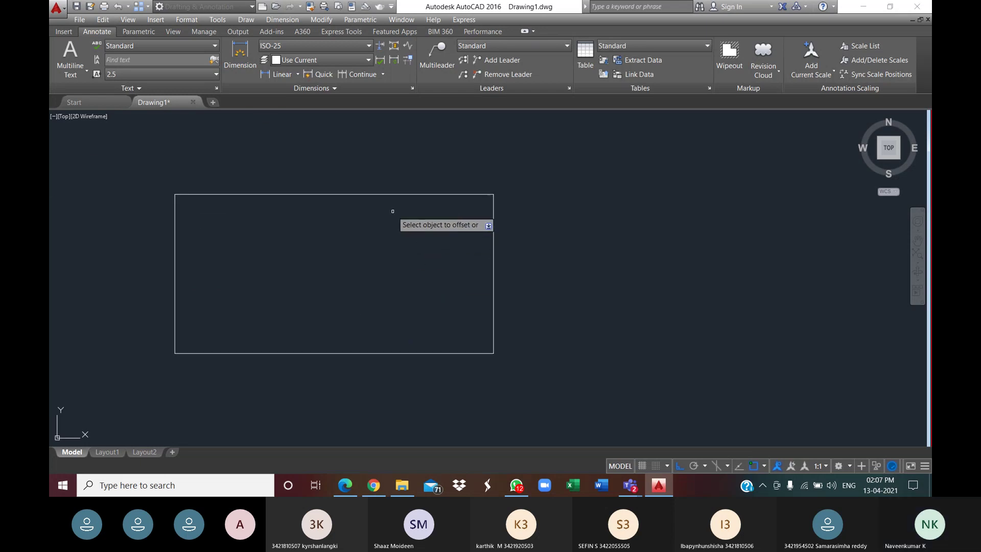
key(Escape)
- Offset the 100 by 50 rectangle outward by a distance of about 63 picked with two points in the drawing
scroll(395, 165, up, 5)
scroll(401, 243, down, 9)
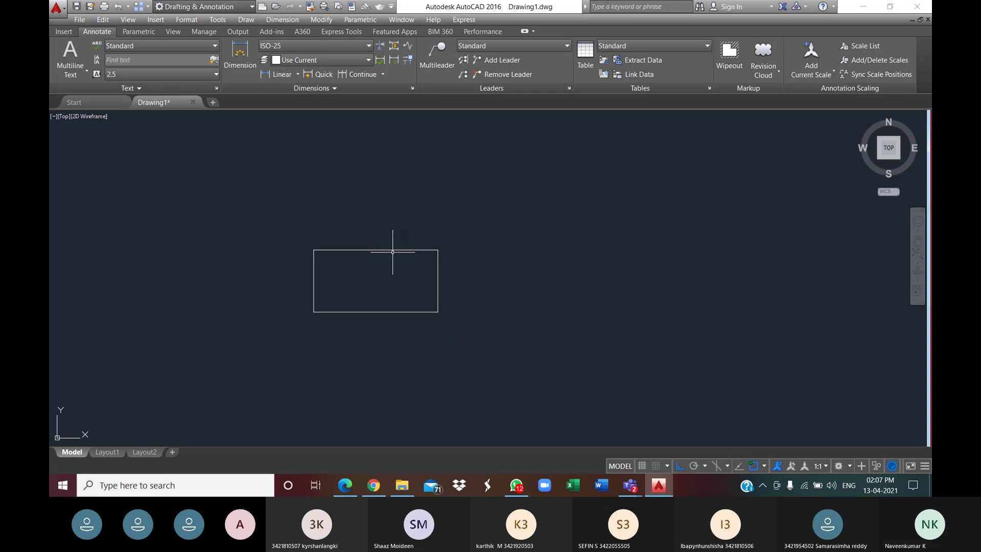
scroll(511, 286, down, 4)
scroll(466, 274, up, 8)
scroll(450, 255, down, 6)
middle_drag(415, 243, 492, 287)
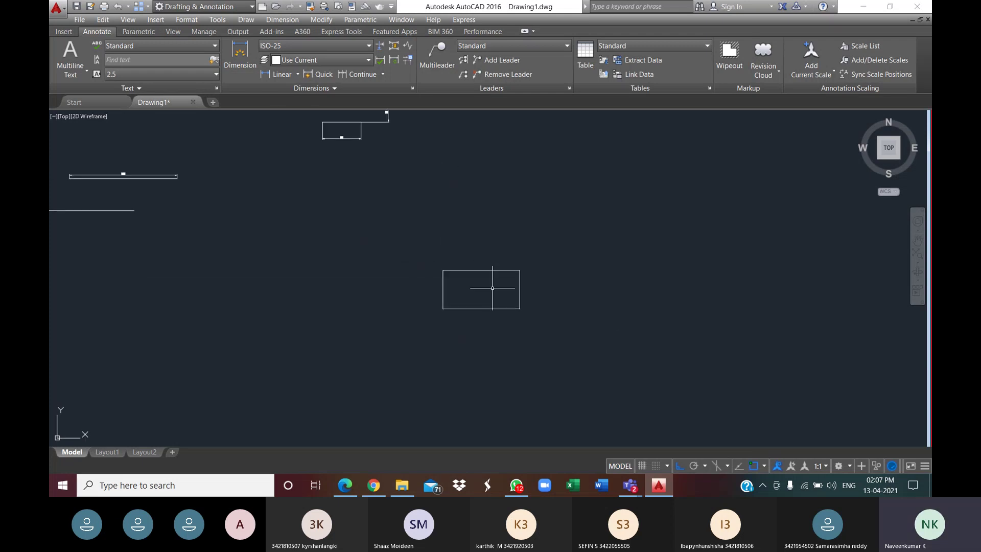
text(O)
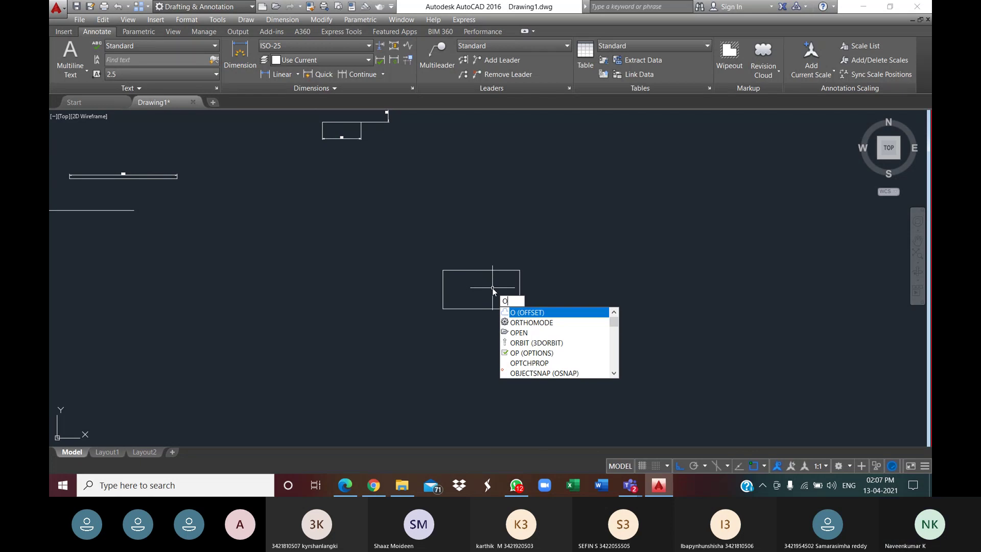
key(Return)
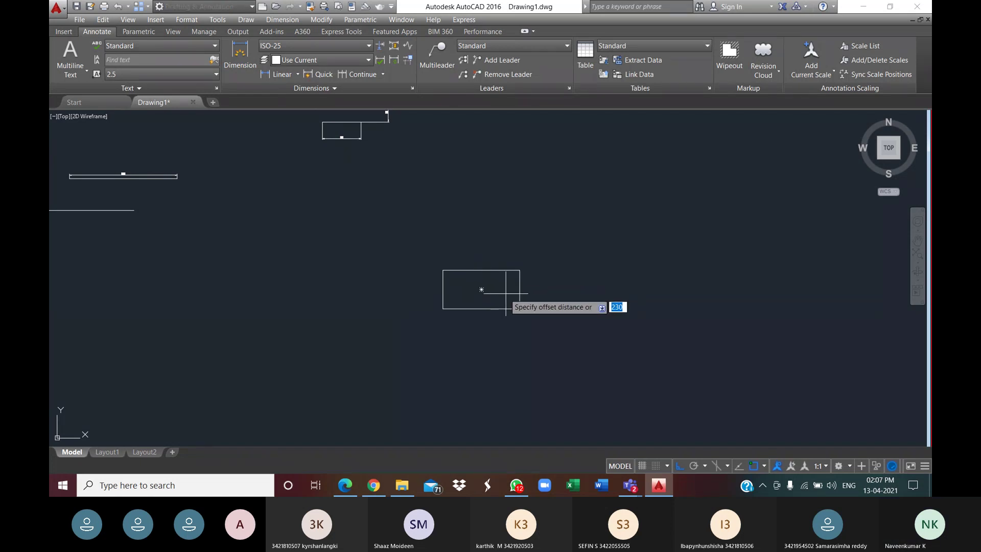
click(481, 289)
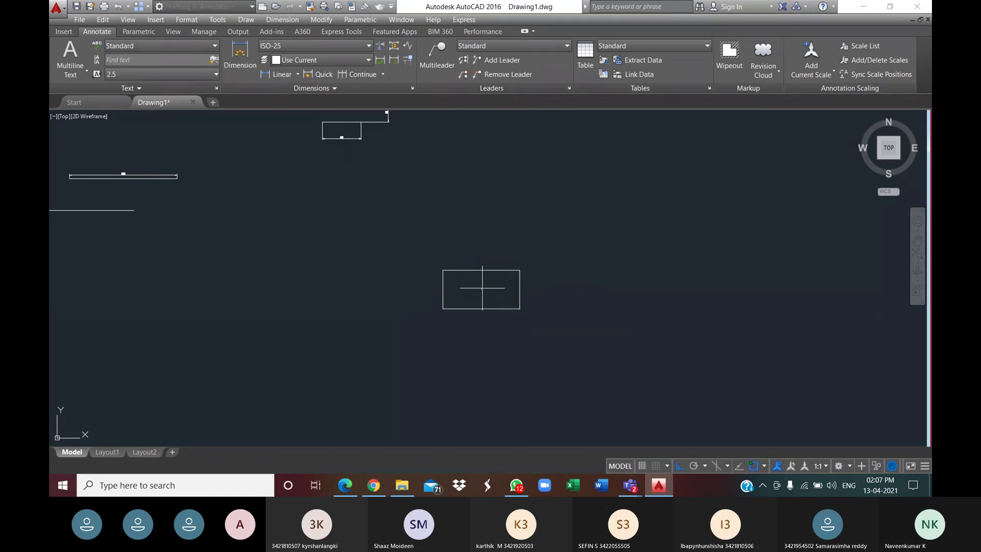
click(530, 288)
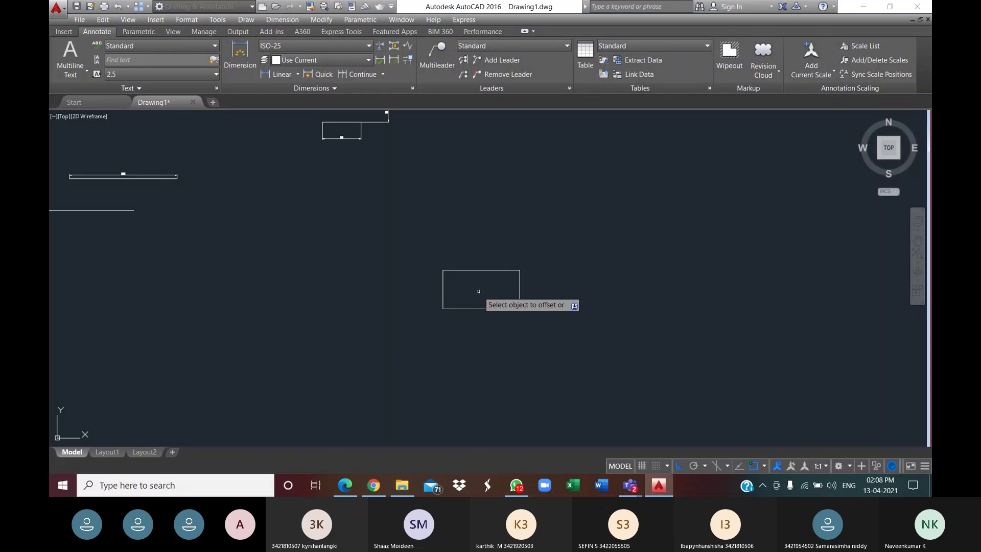
scroll(518, 323, down, 4)
click(519, 309)
click(531, 312)
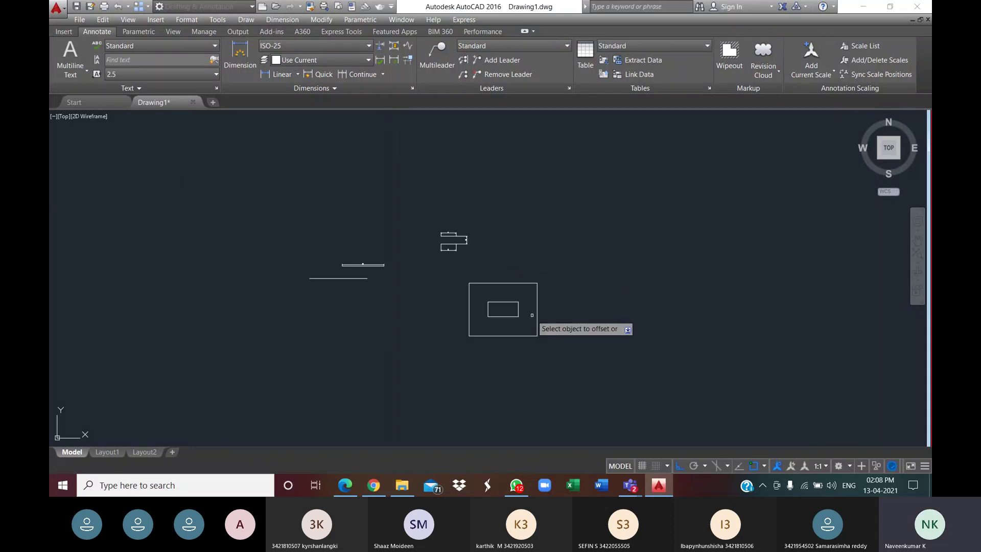
key(Return)
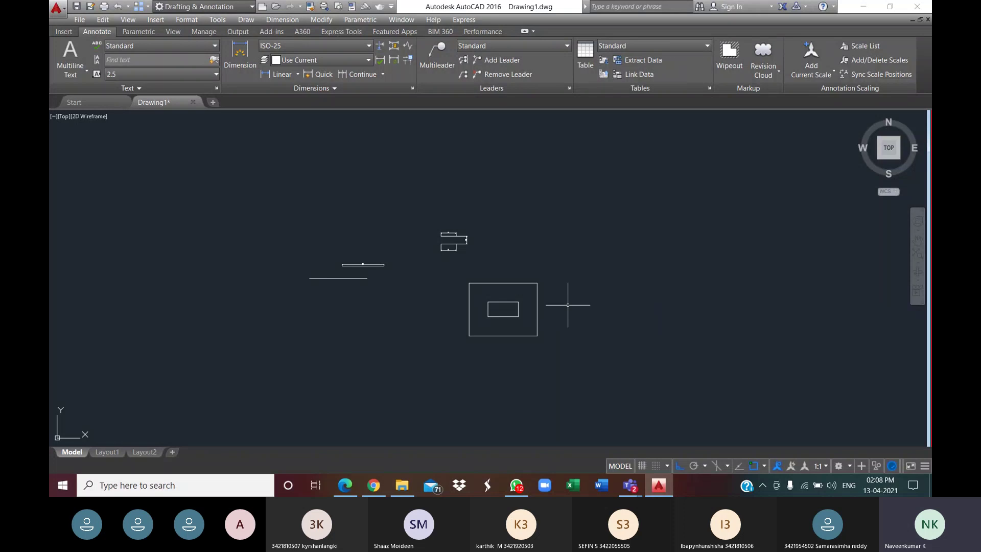
- Delete the larger offset rectangle, leaving only the original 100 by 50 rectangle
scroll(506, 323, up, 4)
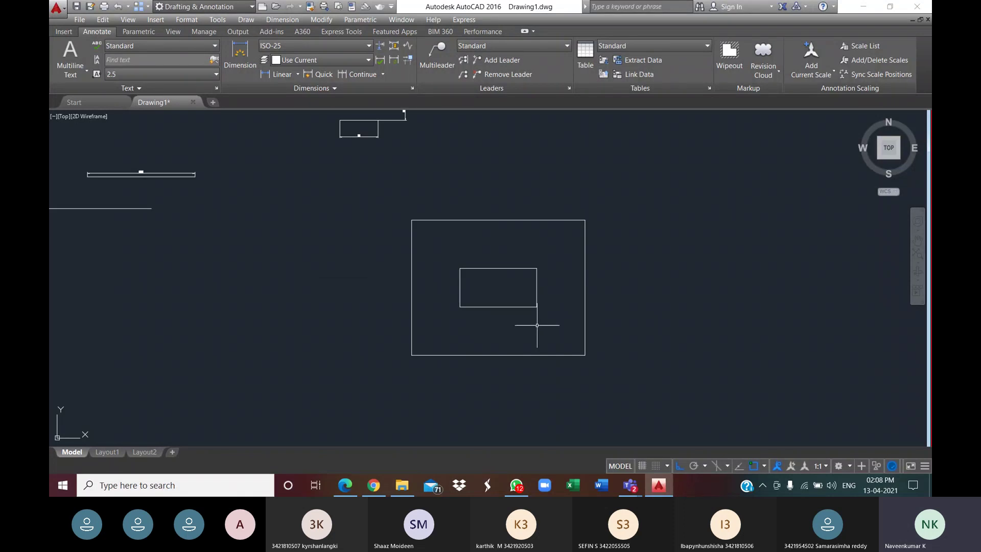
click(585, 289)
key(Delete)
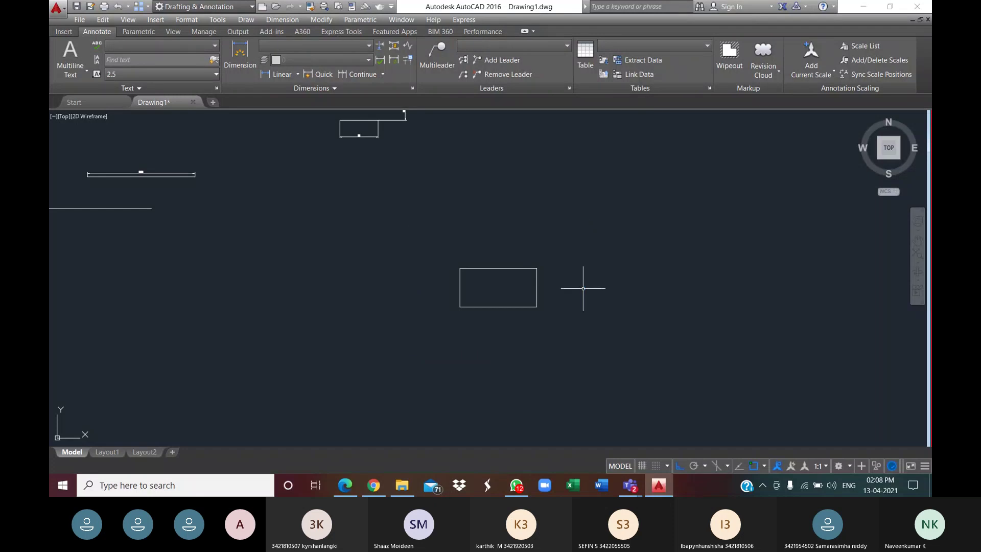
- Offset the 100 by 50 rectangle outward by 230 and end the Offset command
text(O)
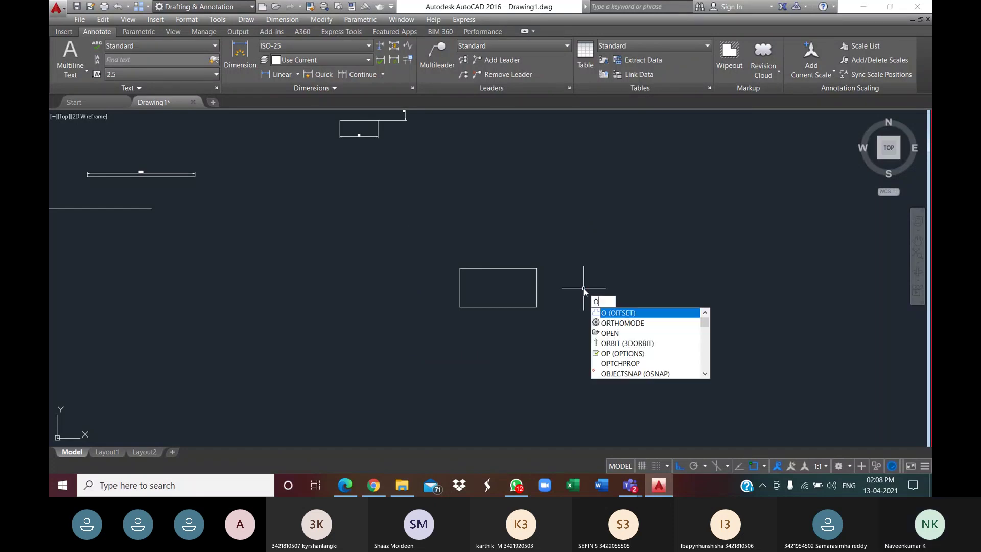
key(Return)
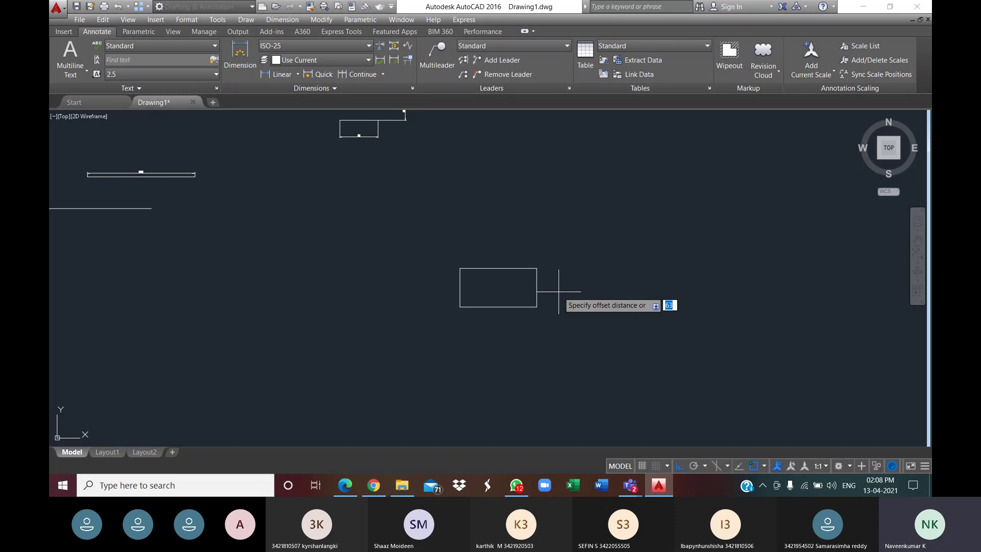
text(230)
key(Return)
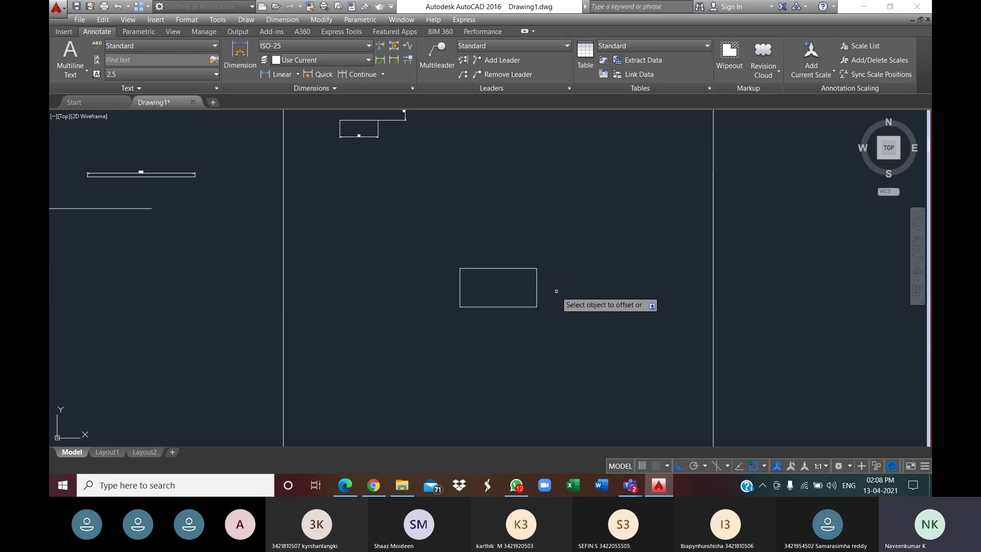
scroll(419, 293, down, 4)
middle_drag(398, 298, 493, 352)
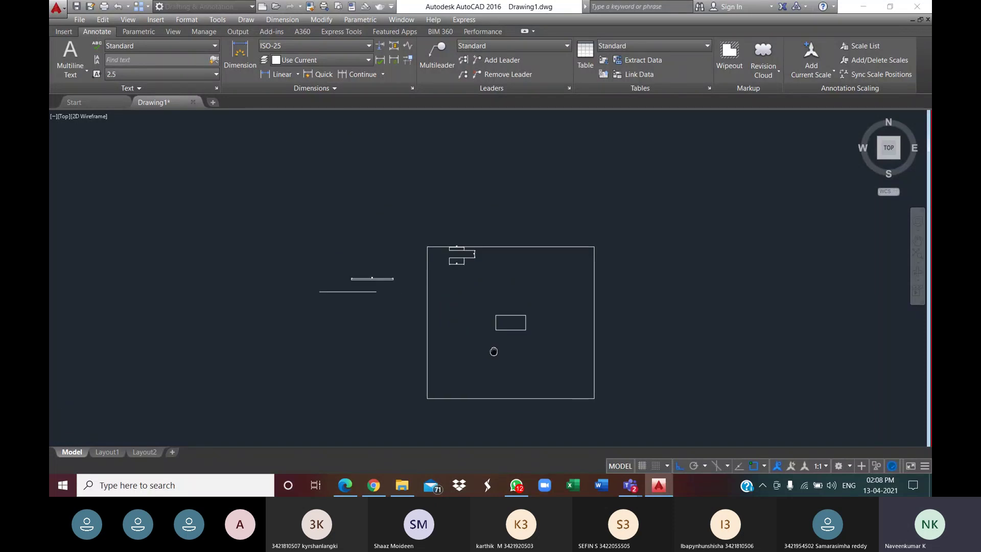
key(Escape)
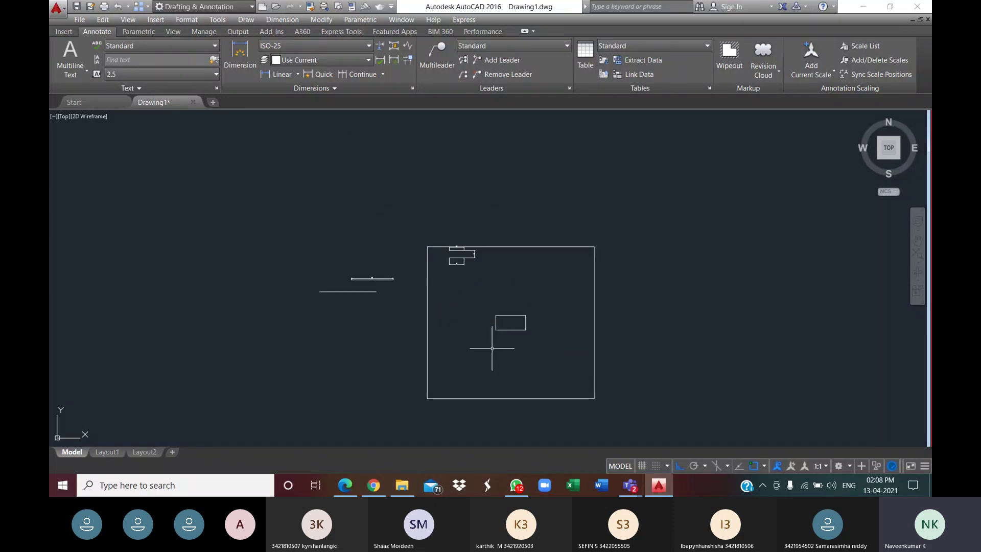
- Select the dimension at the bottom of the stepped shape together with the small inner rectangle, and clear the selection
click(457, 258)
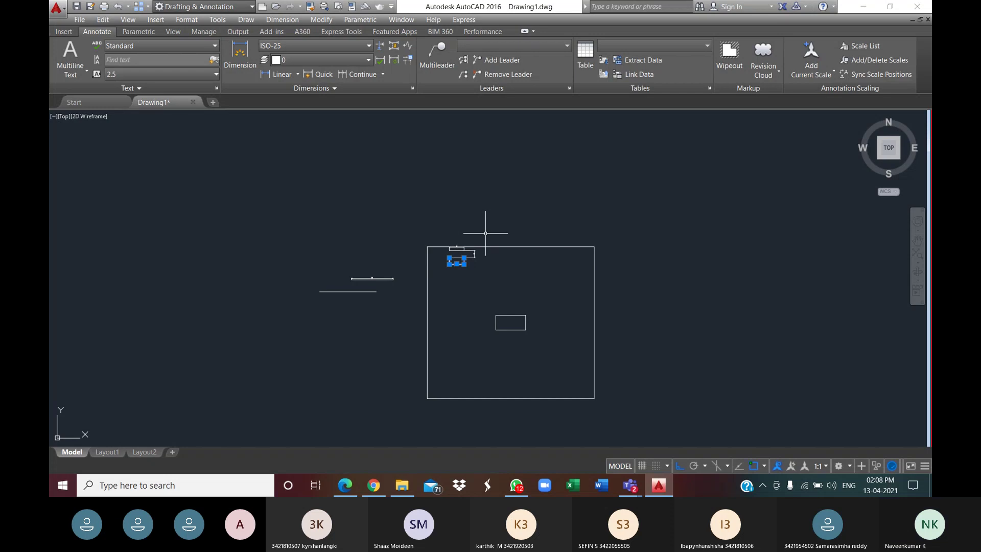
scroll(486, 233, up, 3)
scroll(438, 278, down, 2)
mouse_move(470, 290)
mouse_down()
mouse_move(419, 242)
mouse_move(368, 267)
mouse_move(389, 297)
mouse_move(460, 299)
mouse_up()
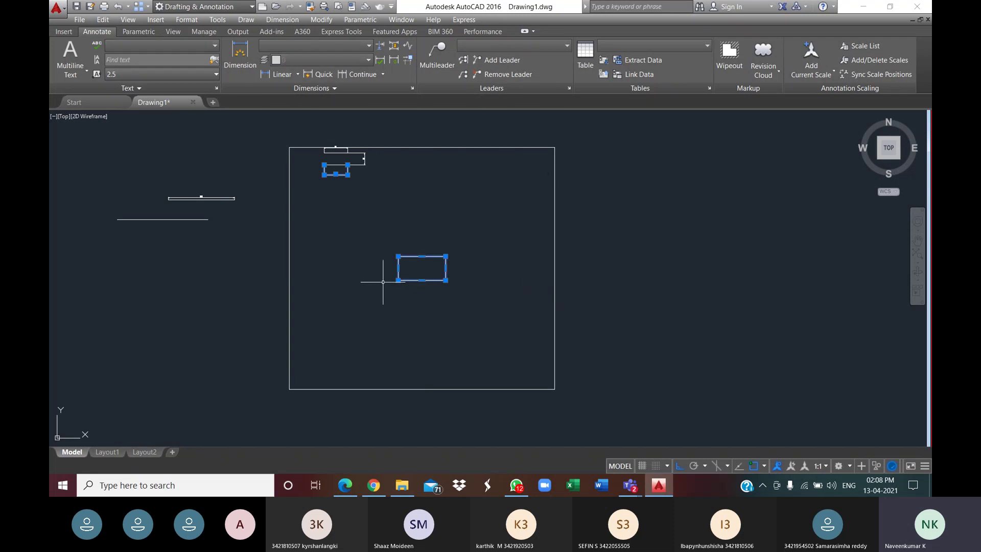
click(654, 296)
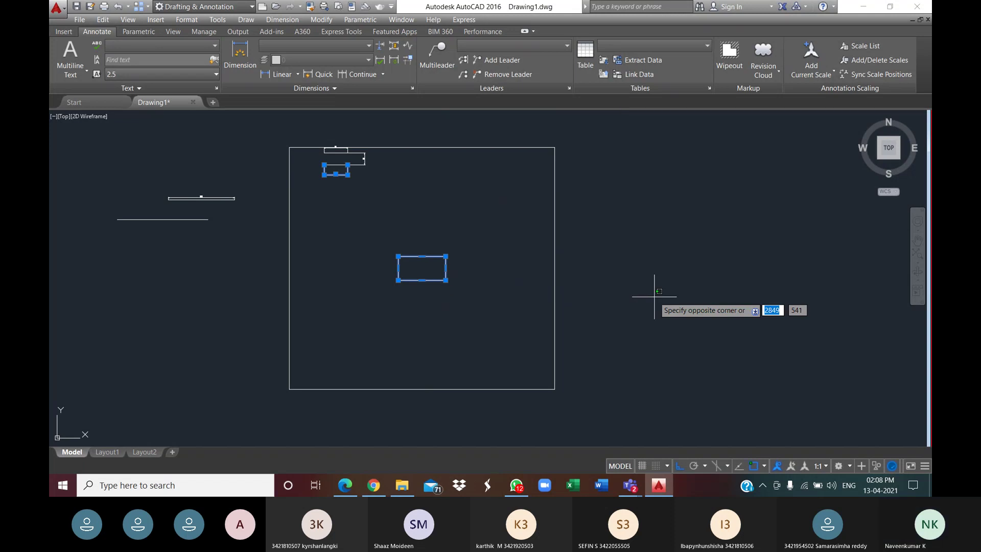
key(Escape)
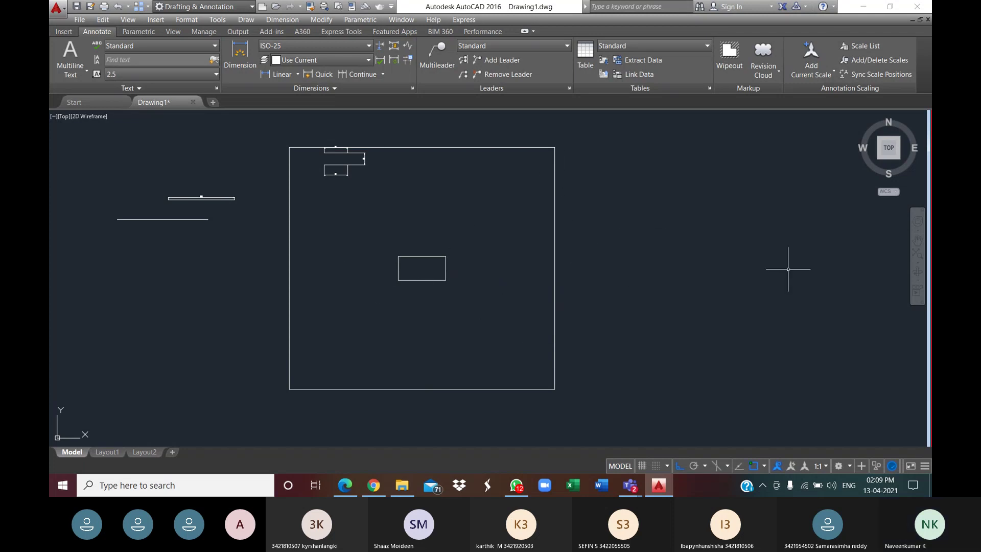
- Select the large outer rectangle with a crossing window, clear it, and select both rectangles with a crossing lasso
drag(602, 416, 511, 301)
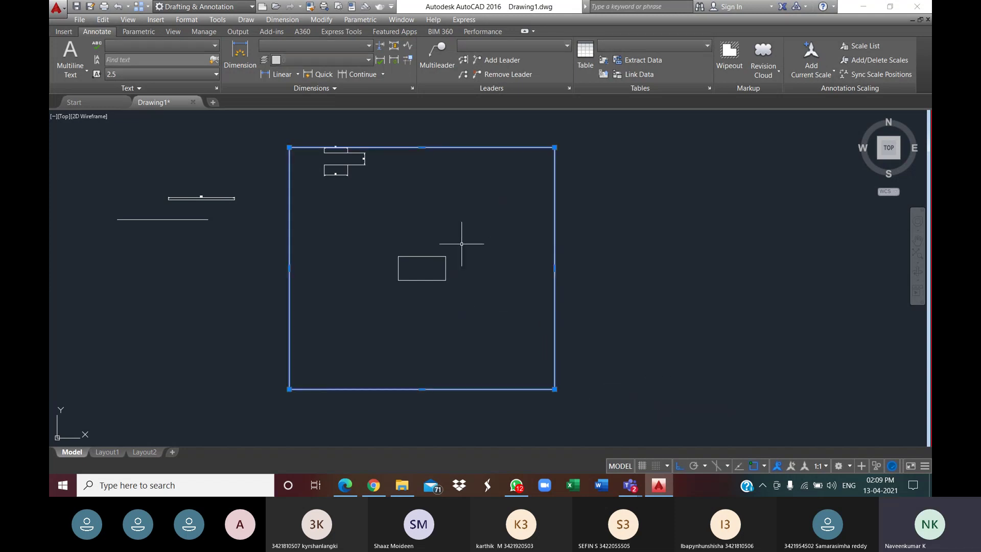
key(Escape)
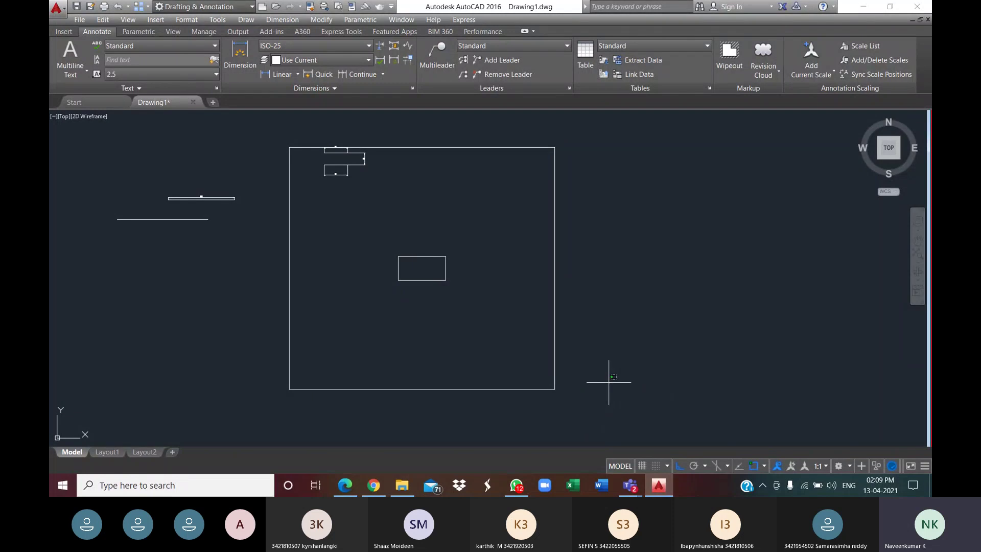
mouse_move(608, 382)
mouse_down()
mouse_move(442, 247)
mouse_move(396, 259)
mouse_move(284, 318)
mouse_move(261, 386)
mouse_up()
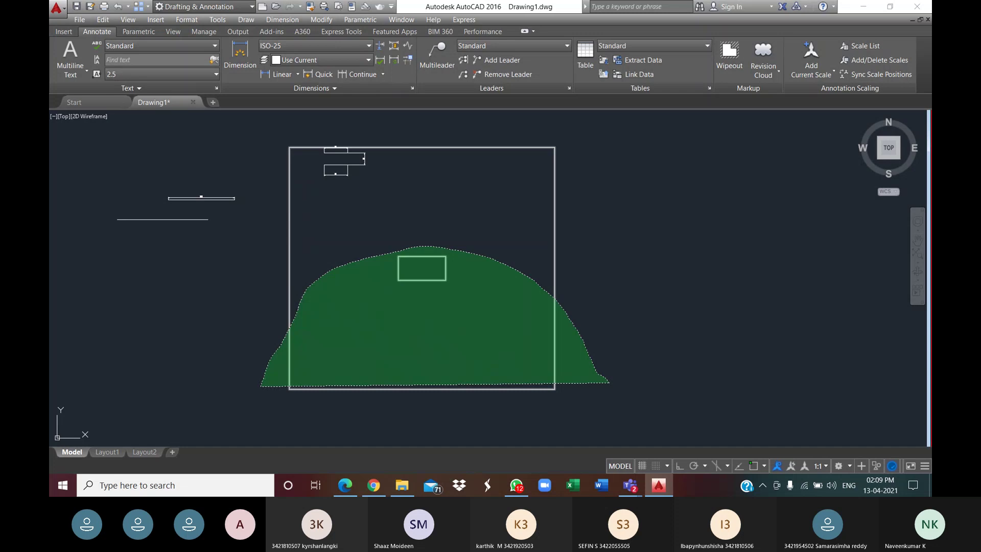
drag(261, 386, 261, 386)
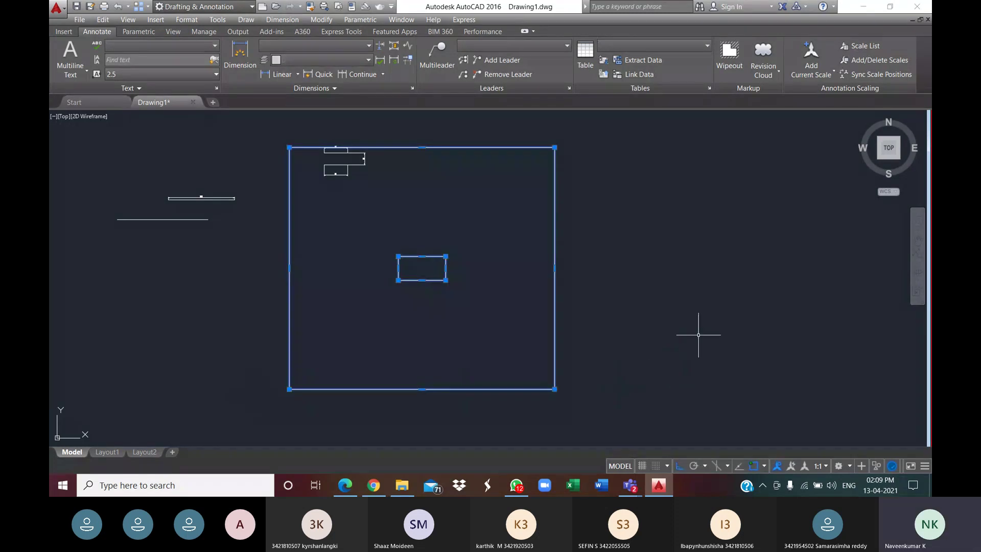
- Copy both selected rectangles from the inner rectangle's centre to about 1378 units horizontally to the right
text(CO)
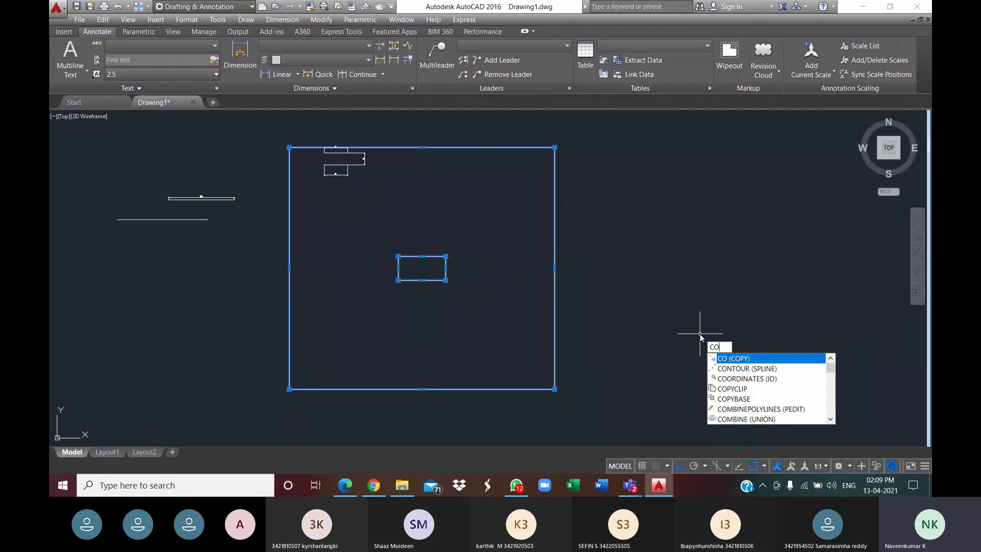
key(Return)
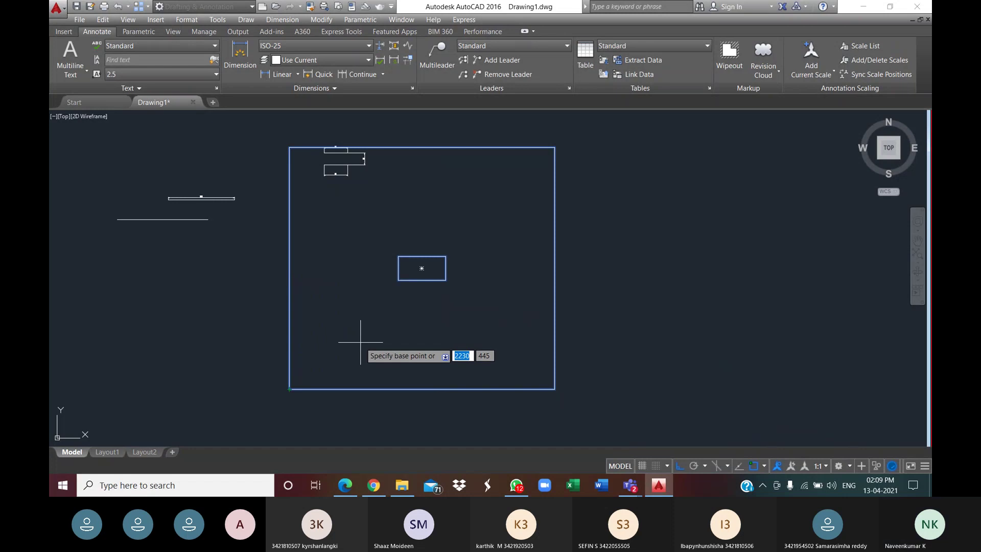
click(422, 268)
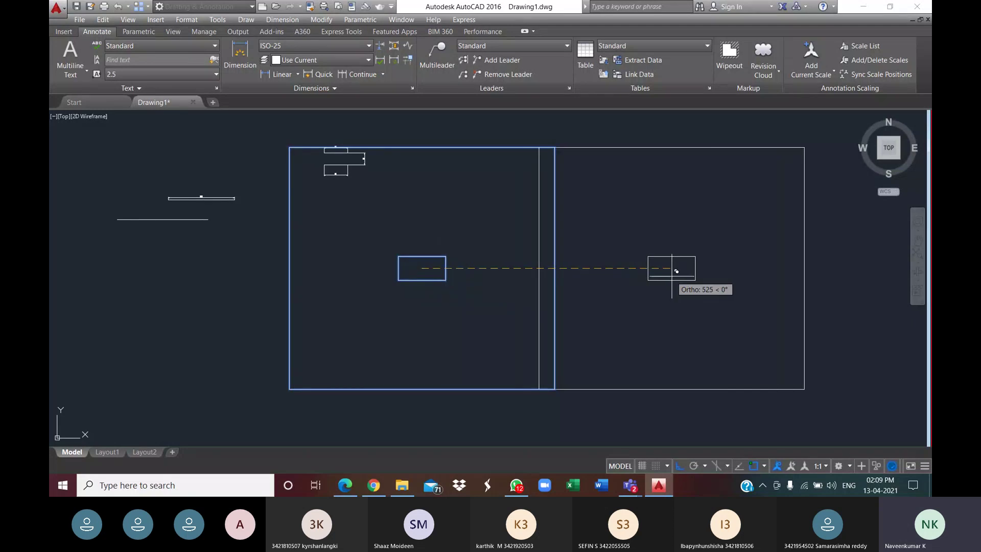
middle_drag(566, 306, 563, 307)
scroll(563, 306, down, 6)
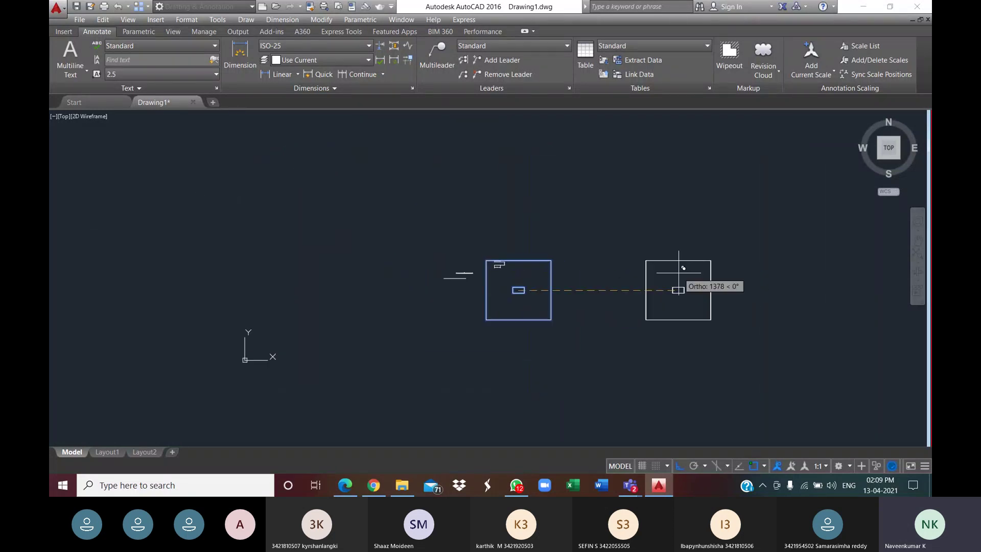
click(677, 290)
- Place one copy straight below the original rectangles with Ortho on, and another below the right-hand copy with Ortho off
middle_drag(583, 342, 574, 291)
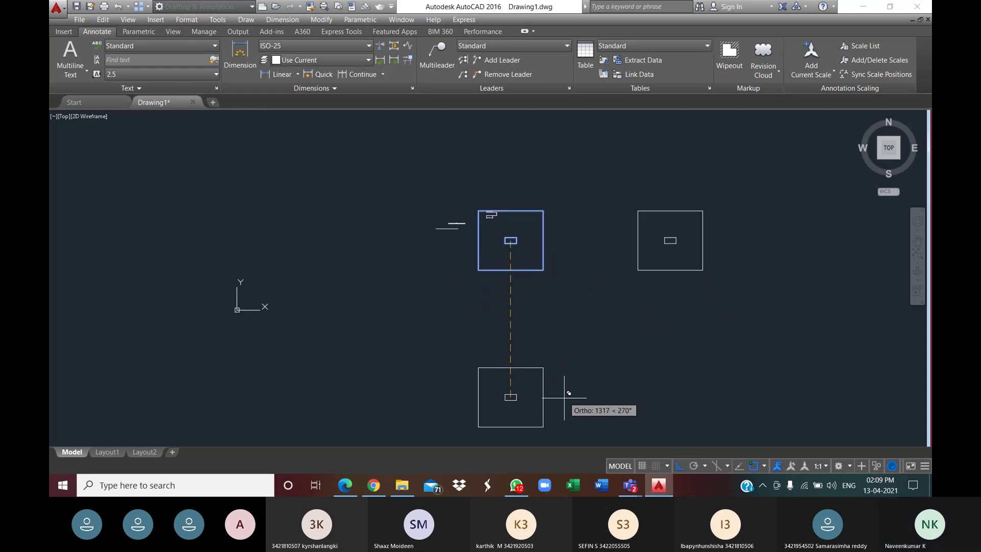
middle_drag(569, 393, 509, 318)
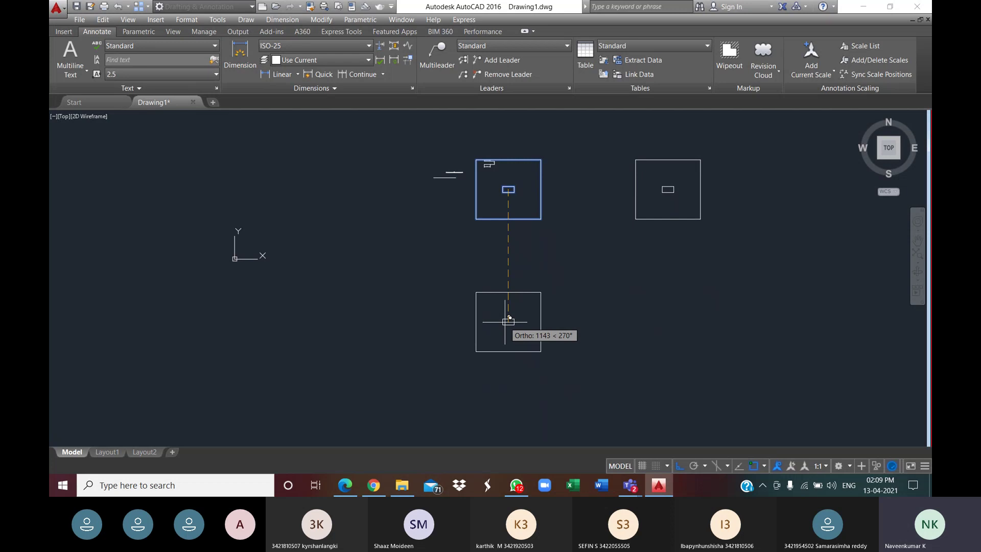
click(508, 319)
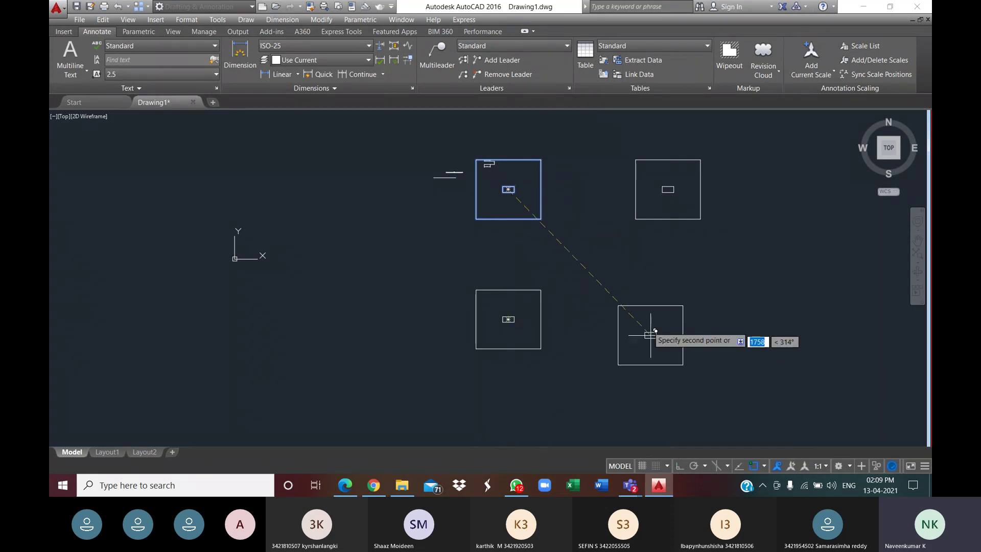
click(676, 324)
- Place two more copies to form a third row, the first aligned by Ortho and the second free, and end the Copy command
middle_drag(549, 411, 557, 327)
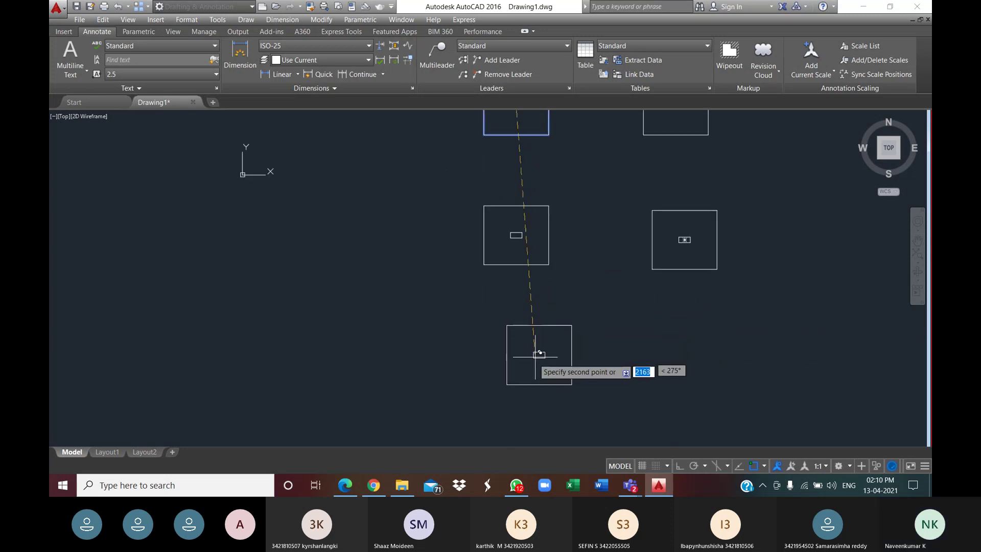
key(F8)
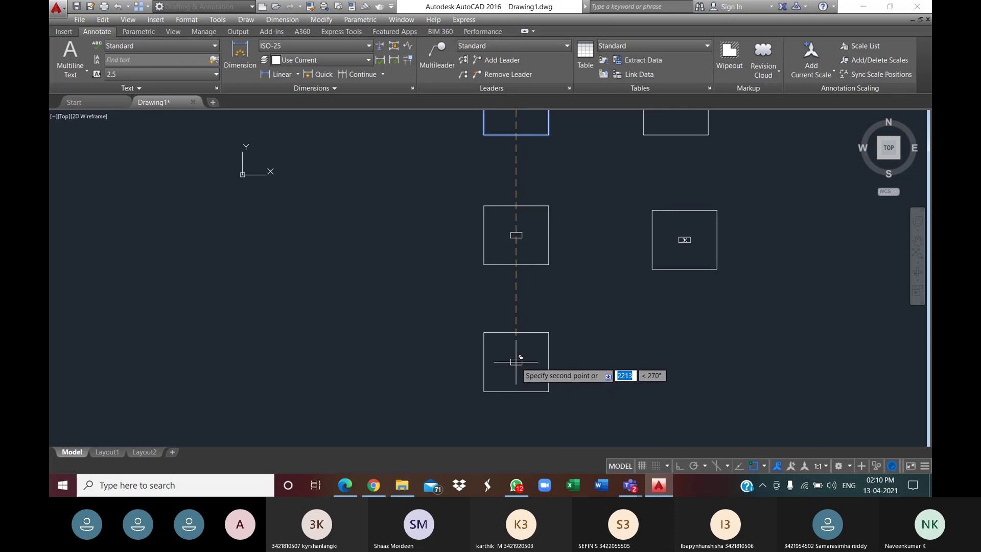
click(536, 364)
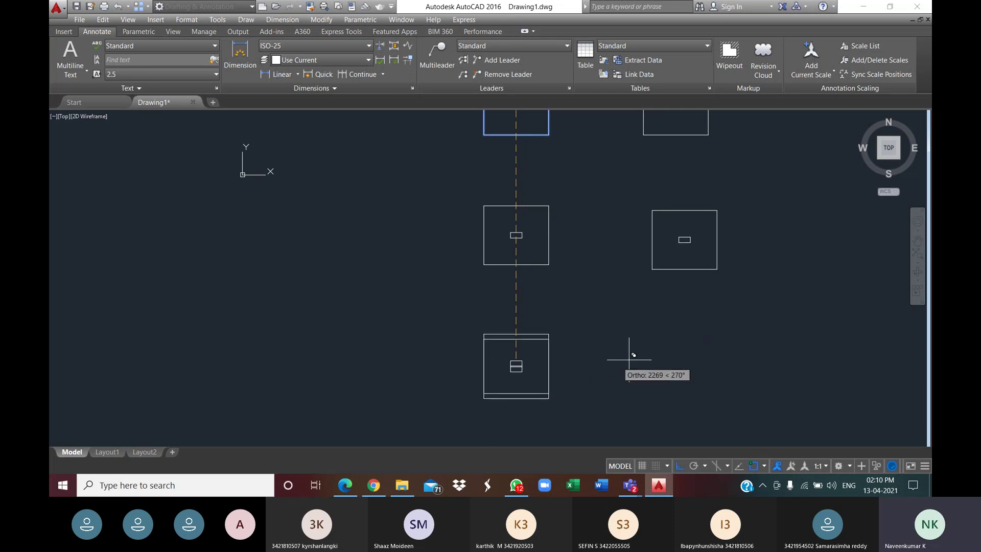
click(681, 465)
scroll(693, 359, down, 8)
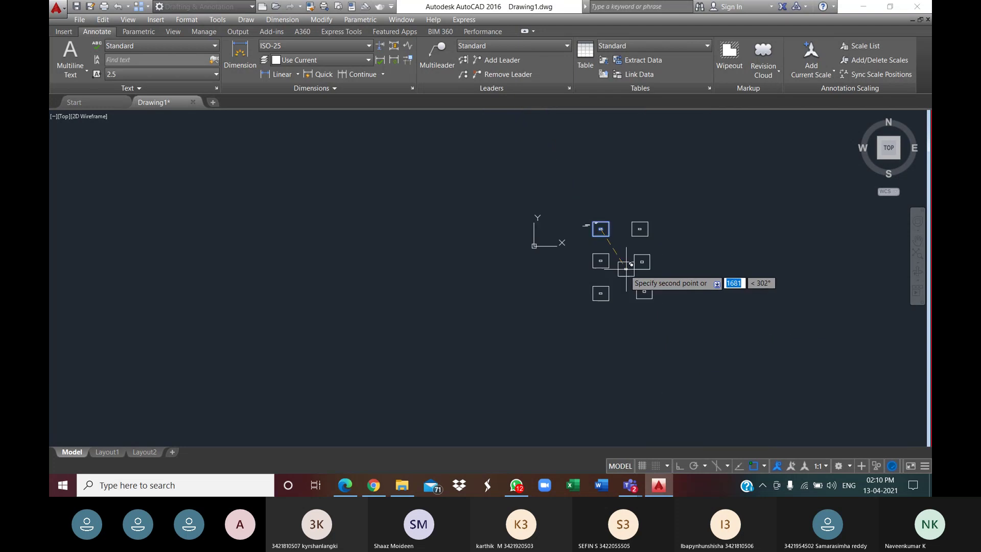
key(Escape)
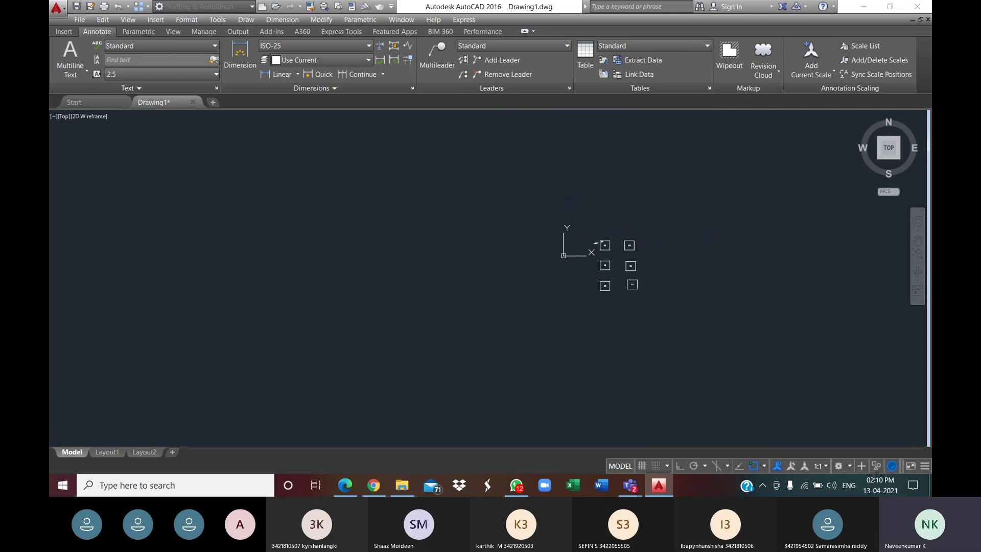
- Mirror the upper-right pair of rectangles downward across a horizontal line through its bottom edge, keeping the source objects
scroll(632, 271, up, 4)
middle_drag(653, 252, 565, 271)
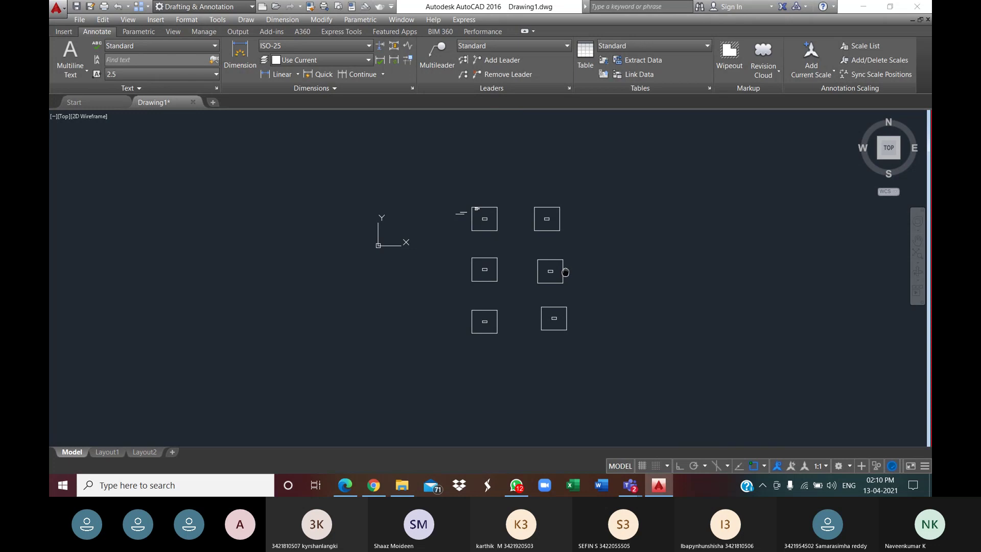
scroll(588, 299, up, 3)
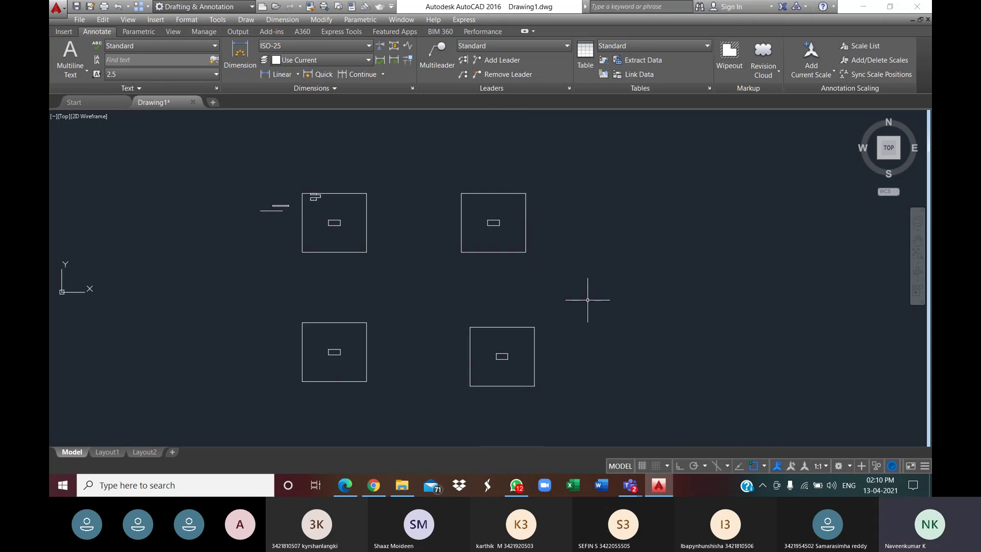
mouse_move(546, 278)
mouse_down()
mouse_move(490, 204)
mouse_move(451, 274)
mouse_up()
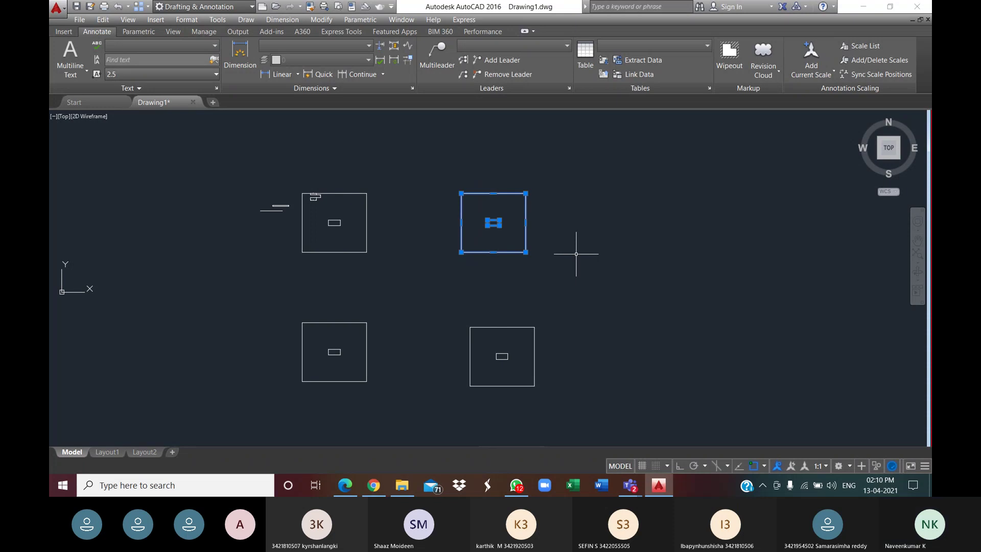
text(MI)
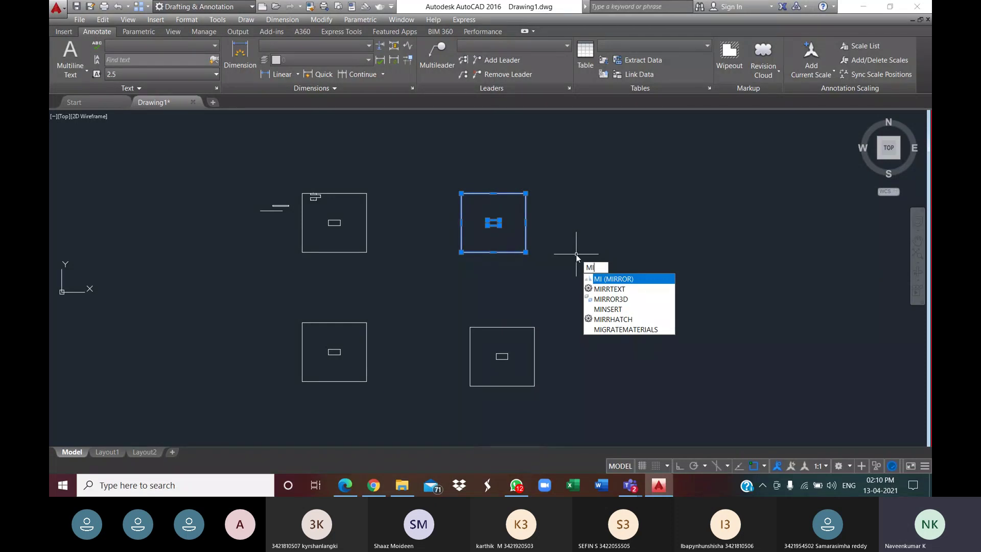
key(Return)
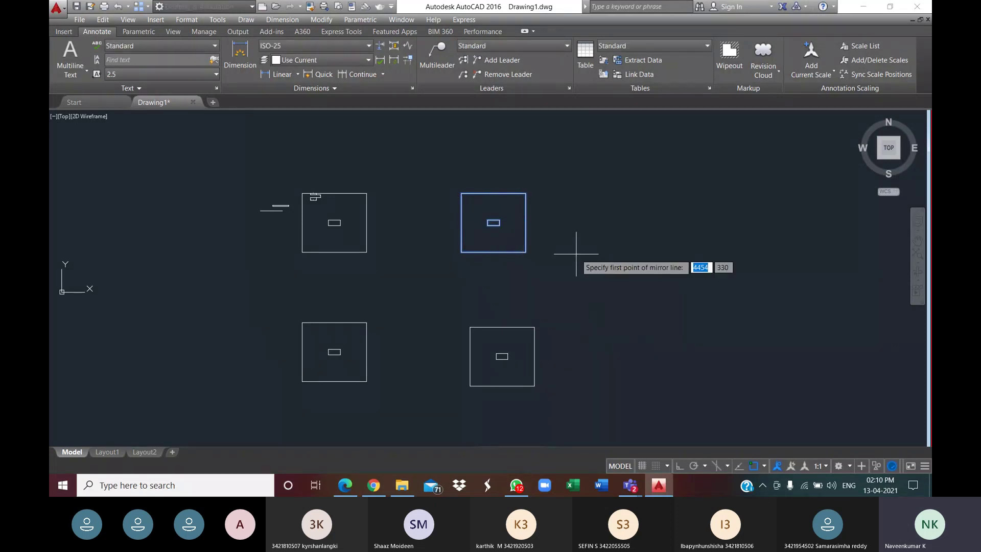
click(526, 252)
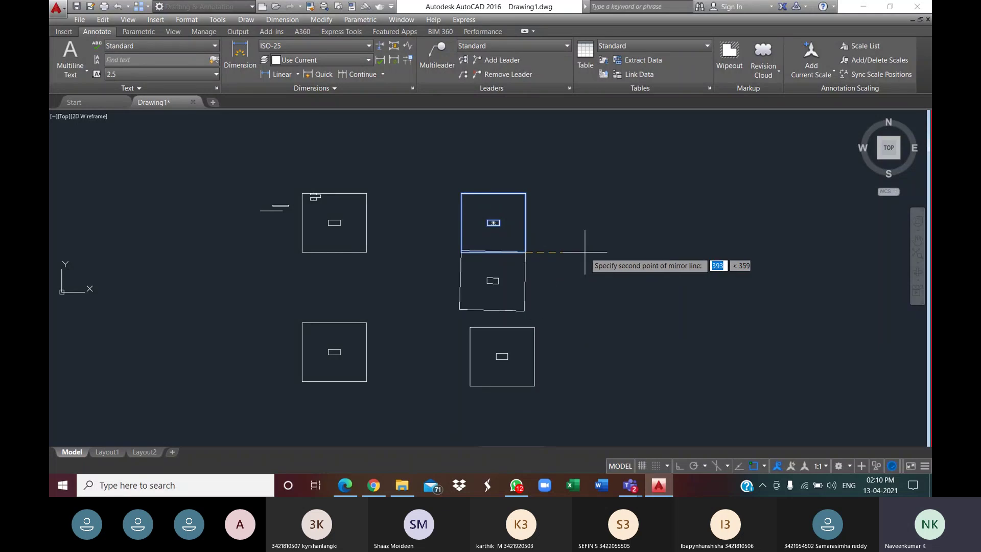
key(F8)
click(548, 252)
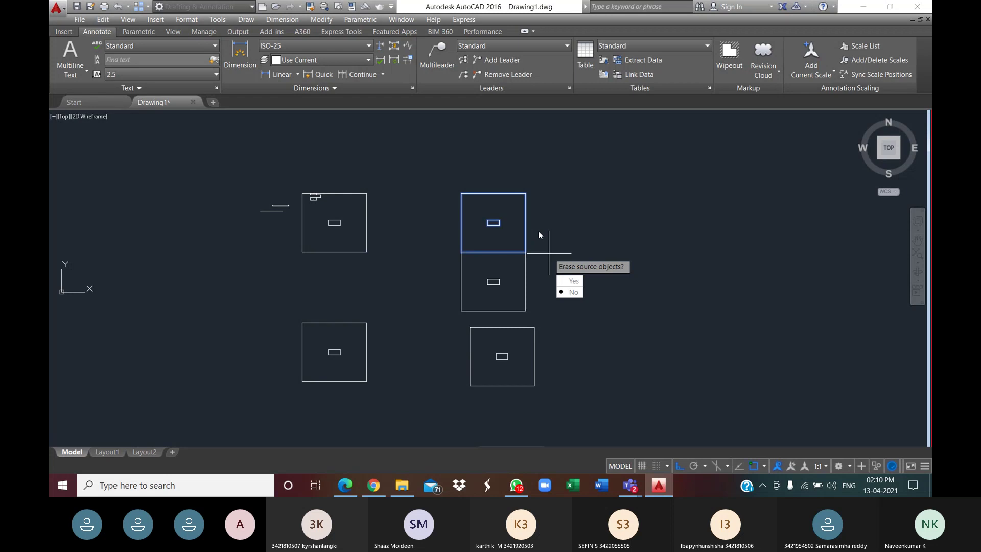
click(572, 293)
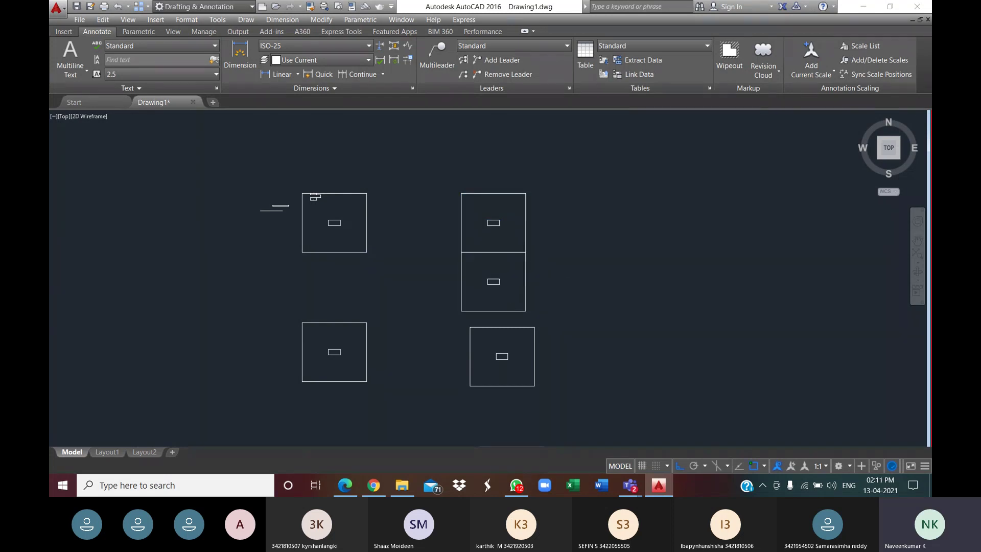
- Delete the mirrored pair of rectangles directly beneath the upper-right pair
scroll(510, 271, down, 4)
scroll(473, 292, up, 4)
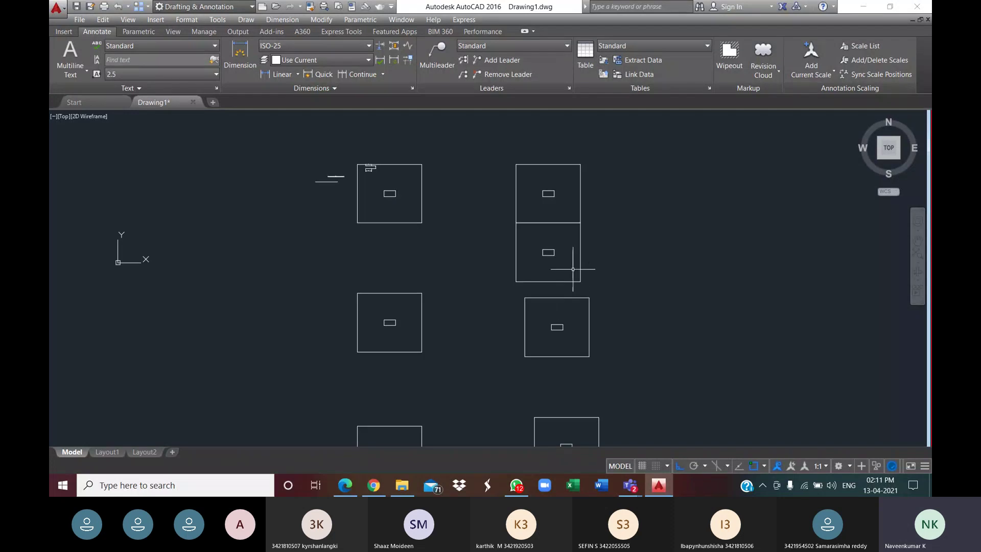
scroll(587, 267, down, 5)
scroll(628, 307, up, 7)
click(629, 307)
click(454, 248)
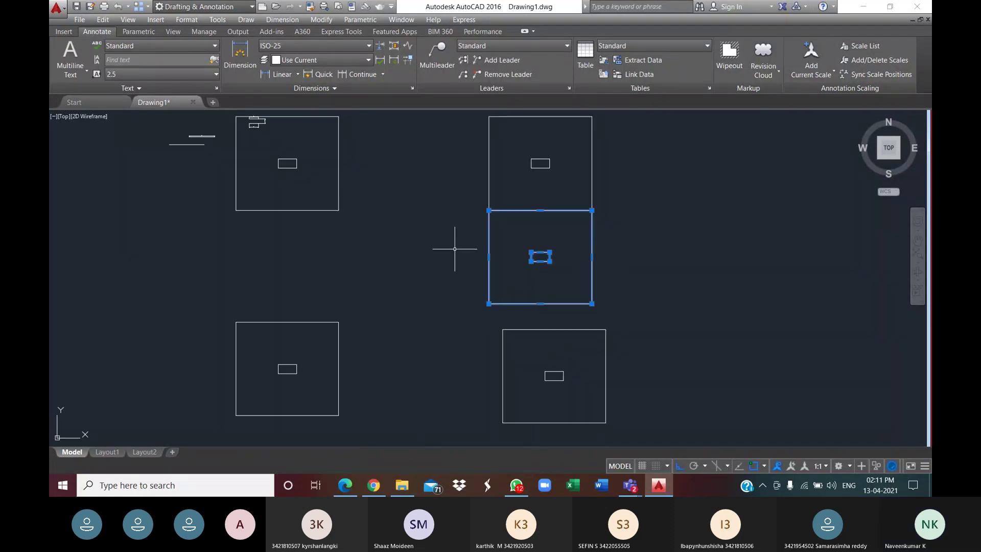
key(Delete)
- Draw a donut with an outside diameter of 10 in the empty area to the right of the rectangle copies
scroll(460, 240, down, 6)
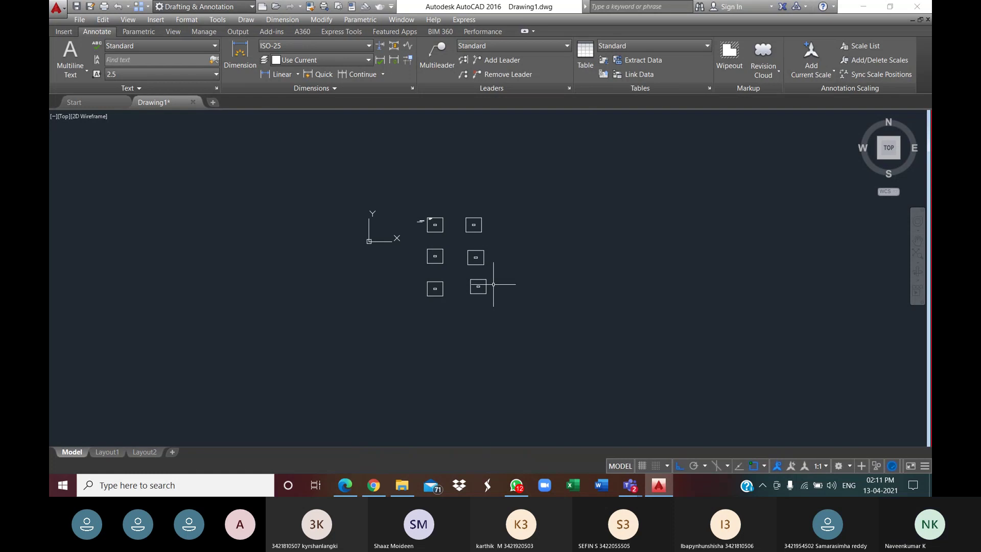
middle_drag(493, 284, 428, 279)
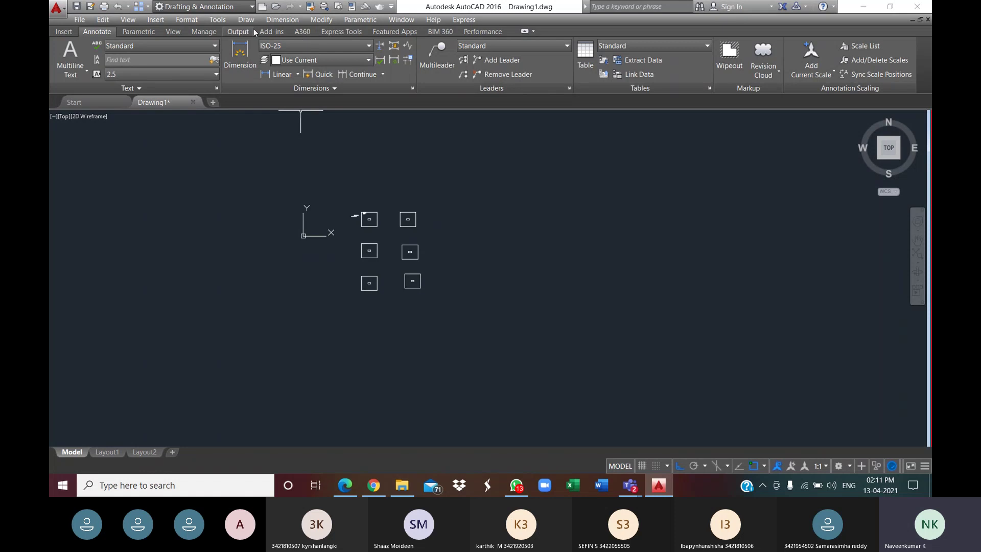
click(221, 23)
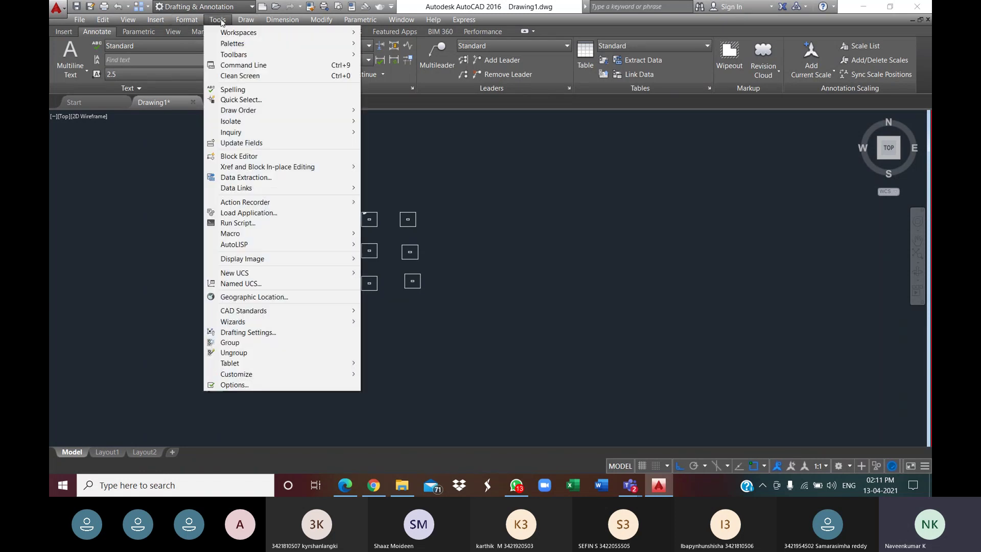
mouse_move(246, 19)
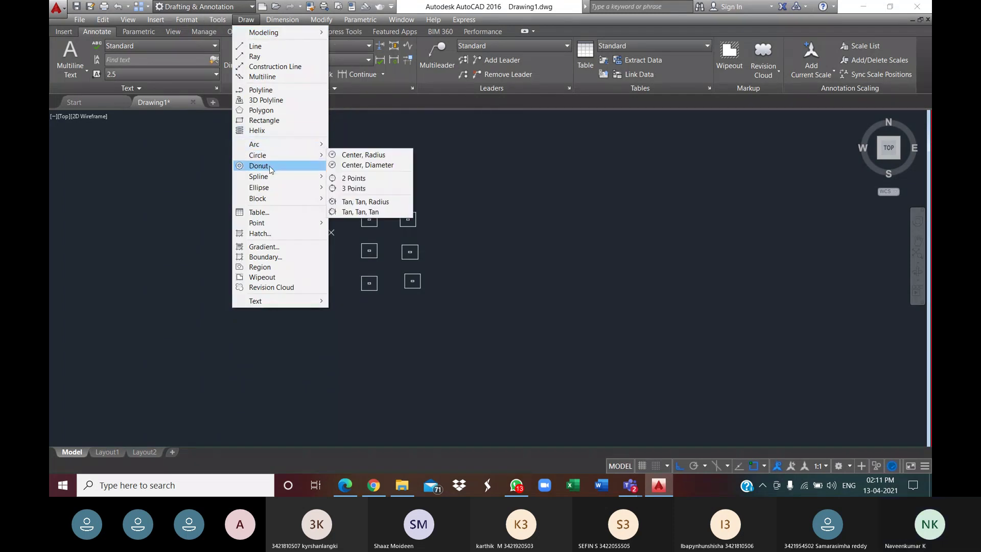
click(259, 166)
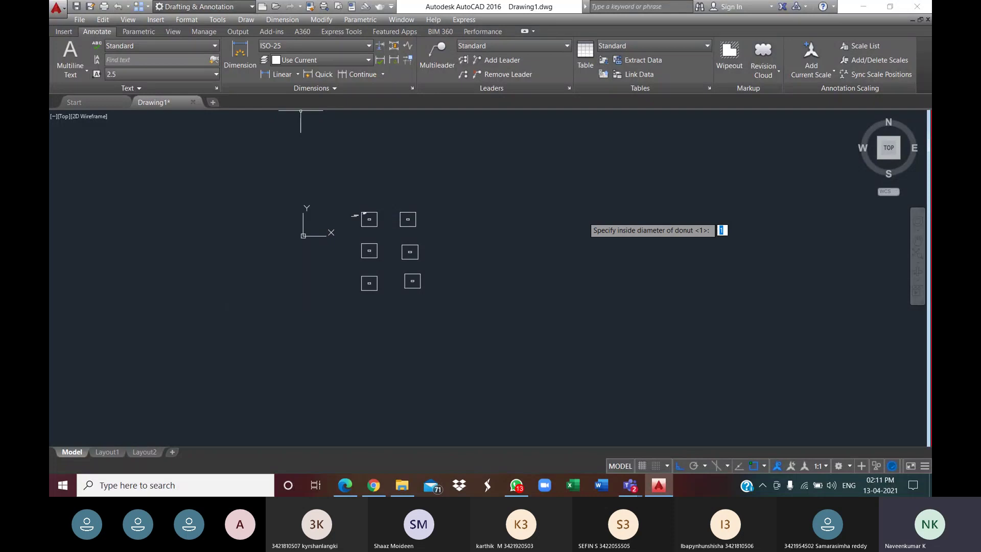
key(Return)
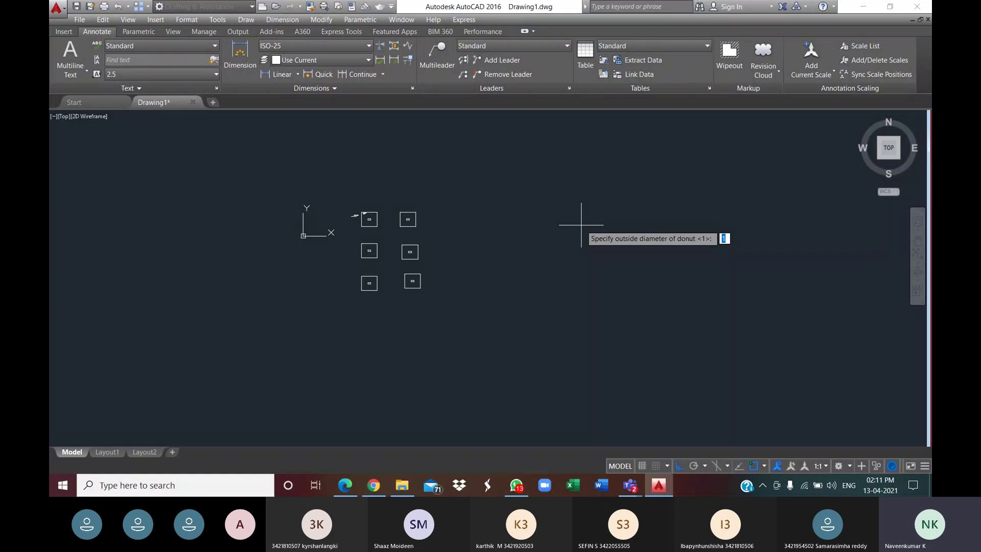
text(10)
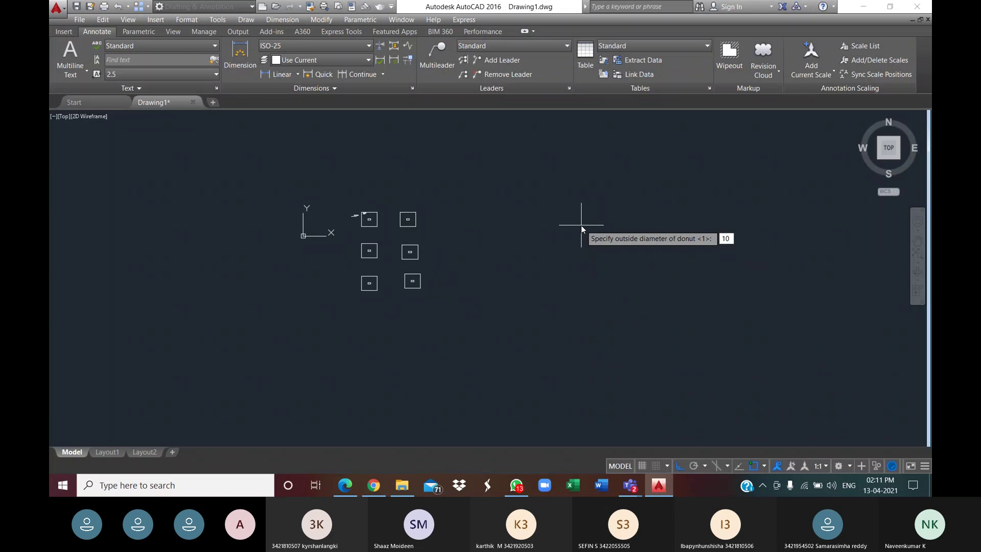
key(Return)
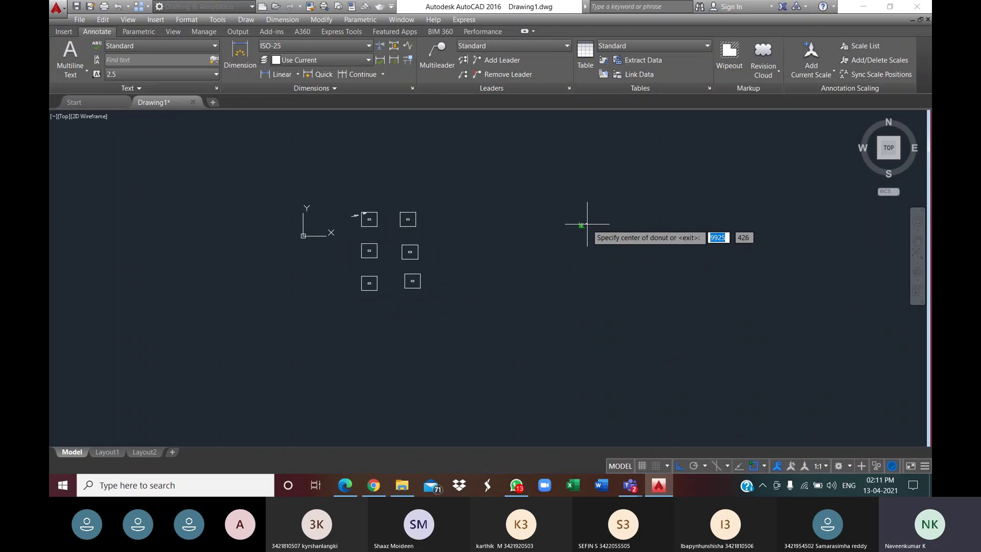
- Place several more donuts of the same size to the right of the first one and end the Donut command
scroll(588, 219, up, 5)
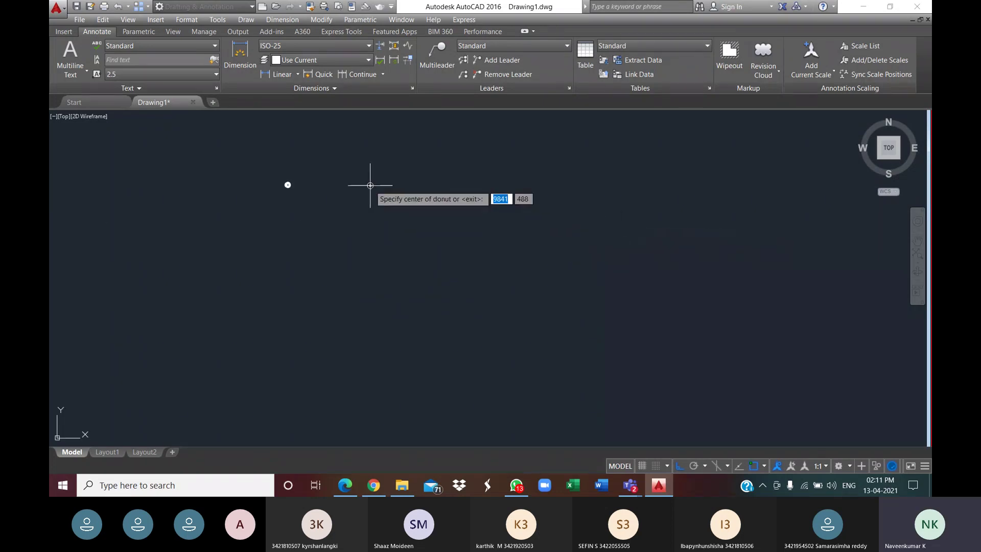
scroll(385, 205, up, 6)
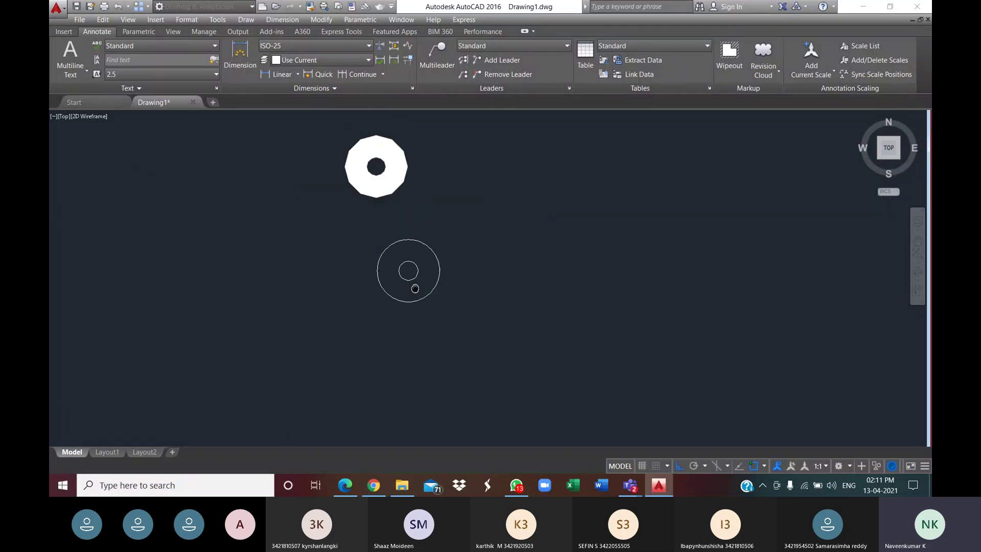
click(579, 245)
scroll(608, 281, down, 4)
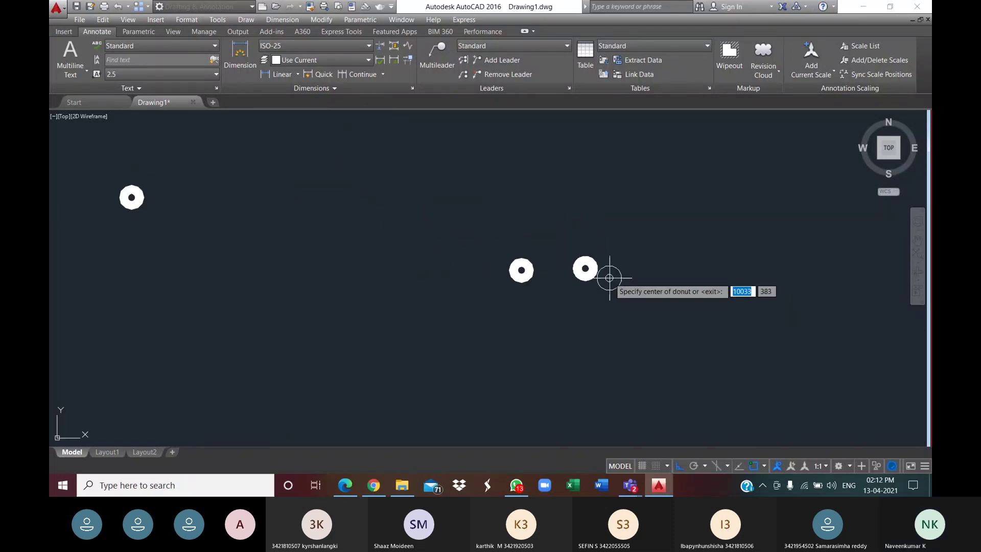
click(677, 267)
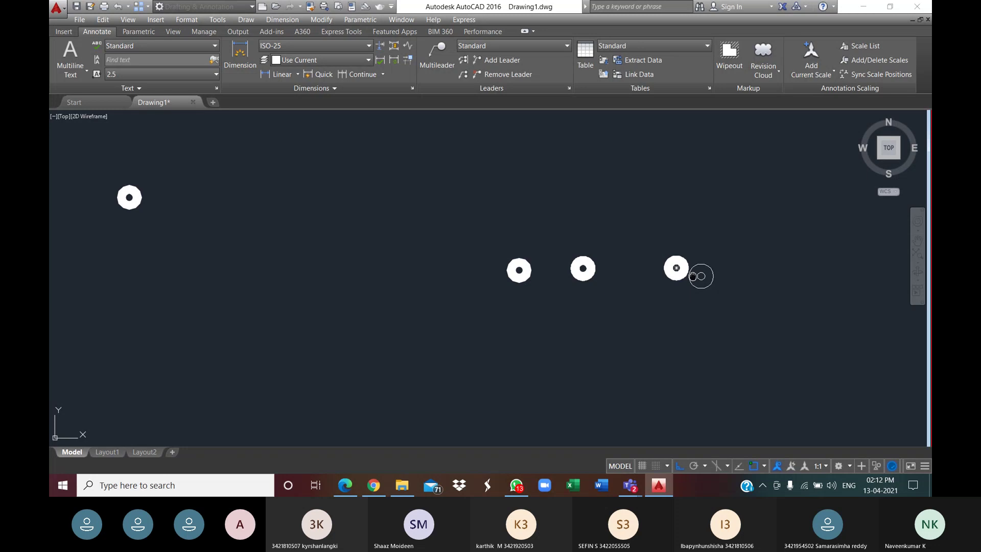
scroll(694, 276, down, 5)
scroll(529, 254, up, 3)
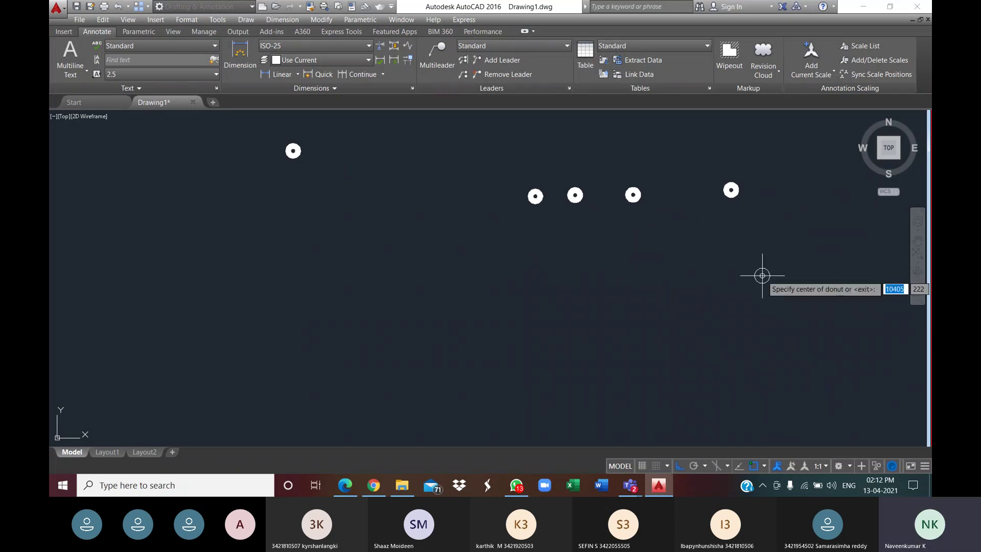
scroll(650, 322, down, 5)
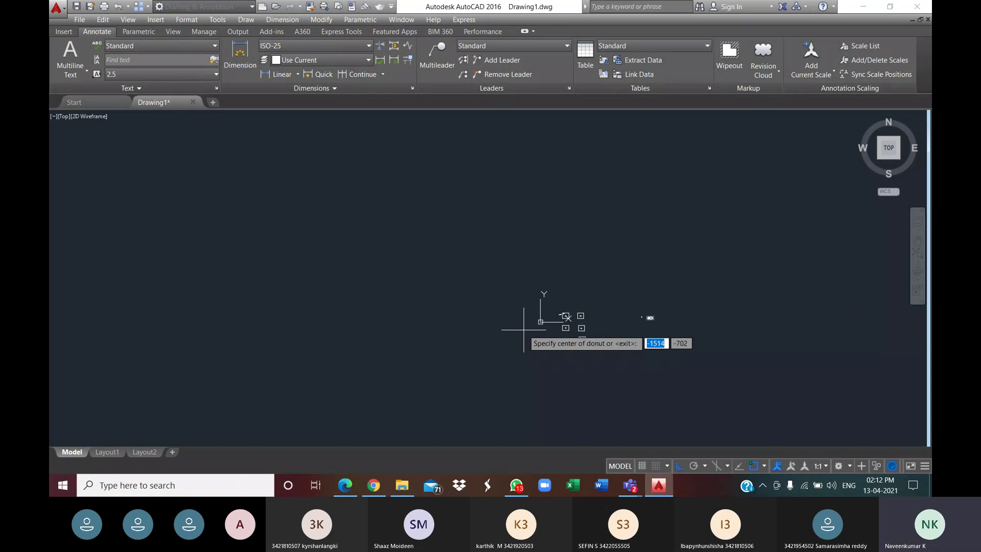
key(Escape)
- Draw a connected outline above the rectangles with Line: a long horizontal, 450 up, a slightly longer horizontal back, and a short vertical down
scroll(613, 286, up, 4)
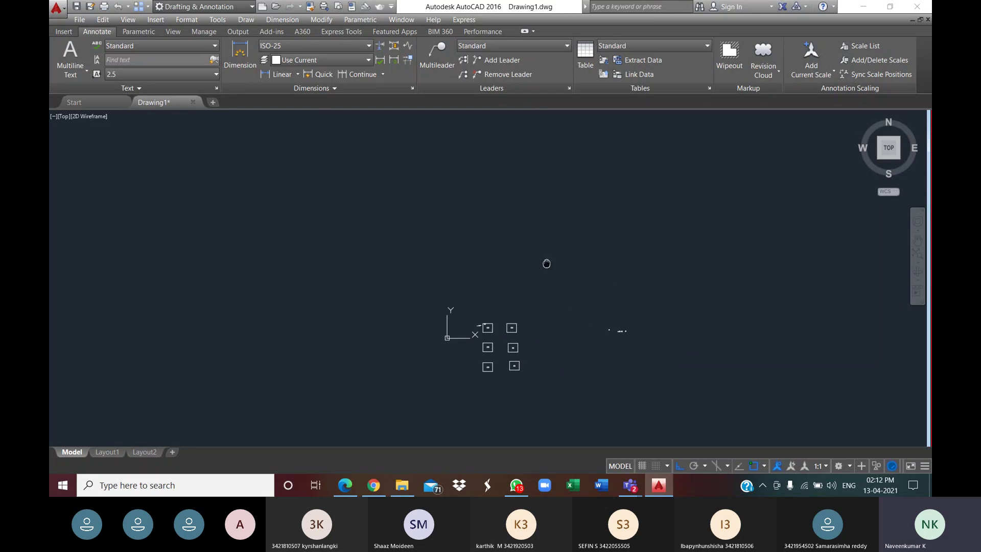
scroll(562, 307, up, 2)
scroll(559, 294, down, 4)
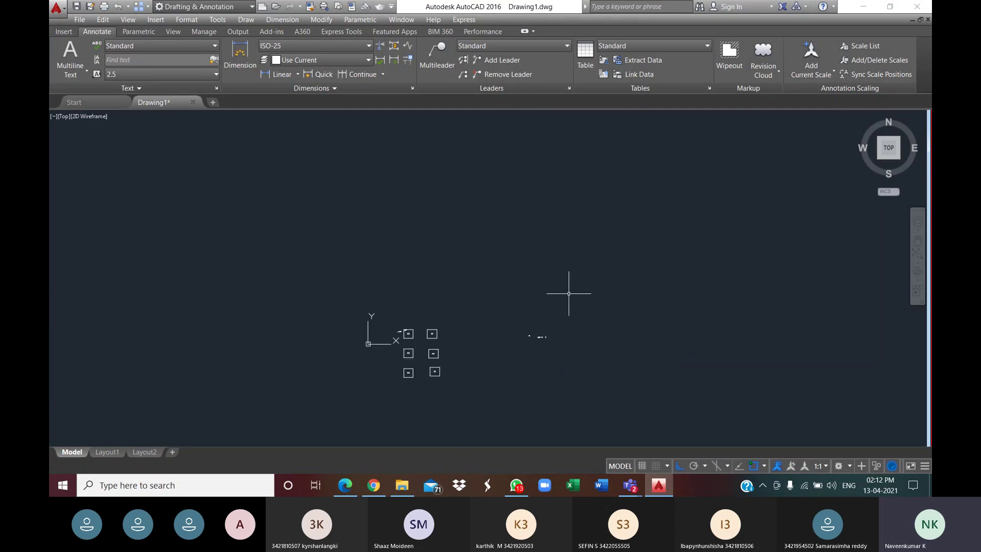
text(L)
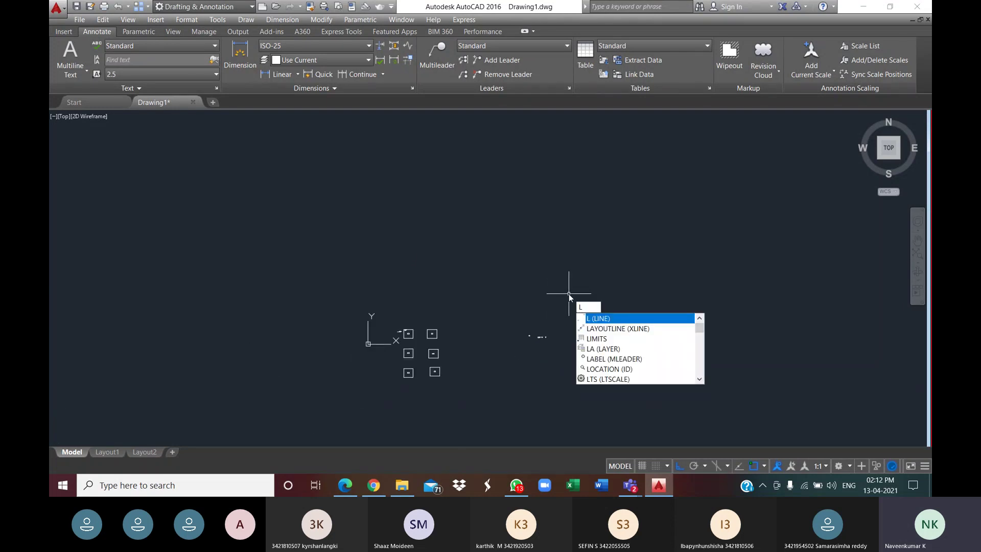
key(Return)
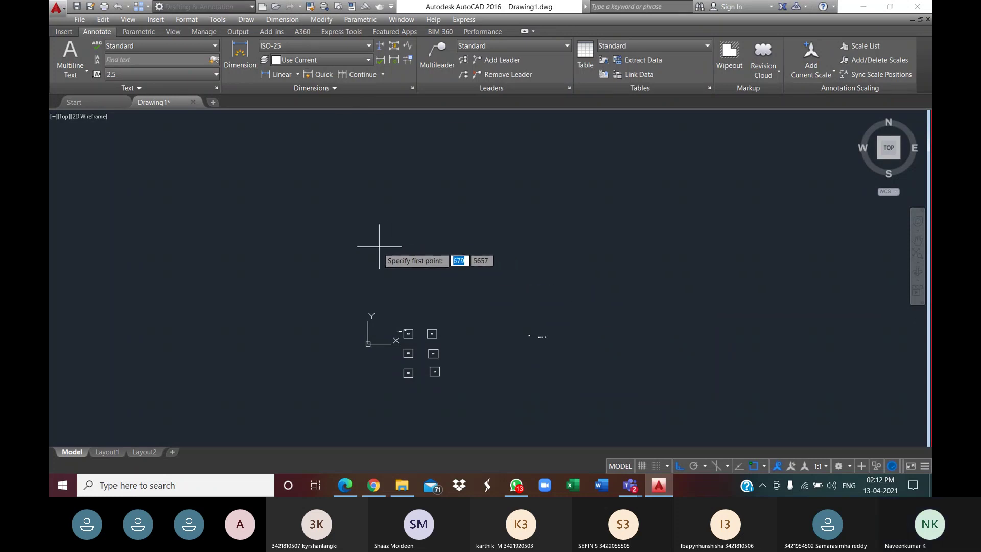
click(376, 247)
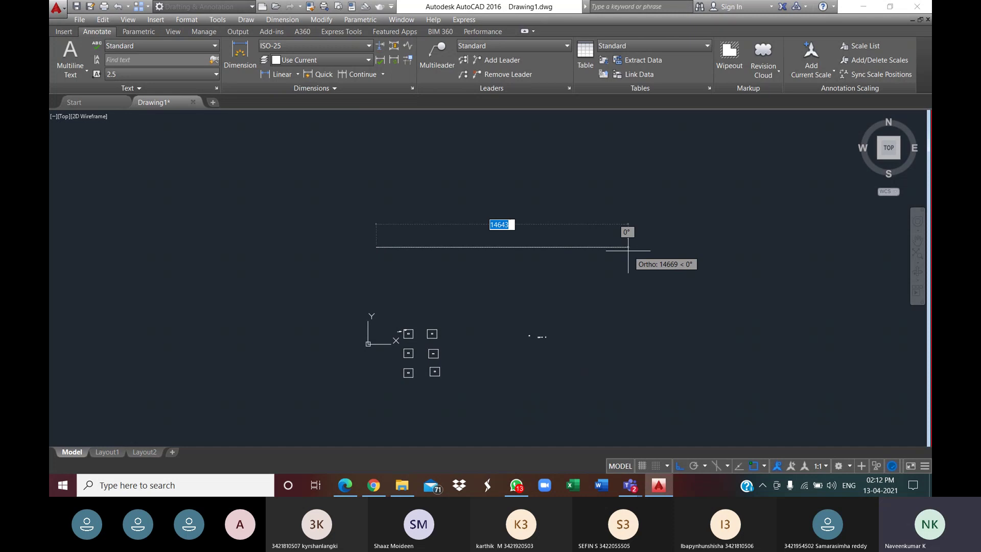
click(652, 247)
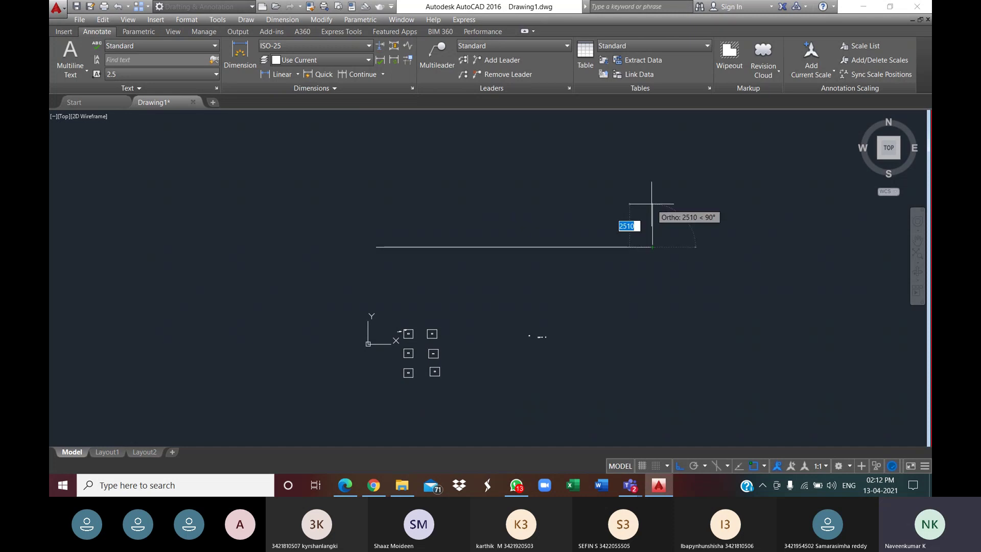
text(450)
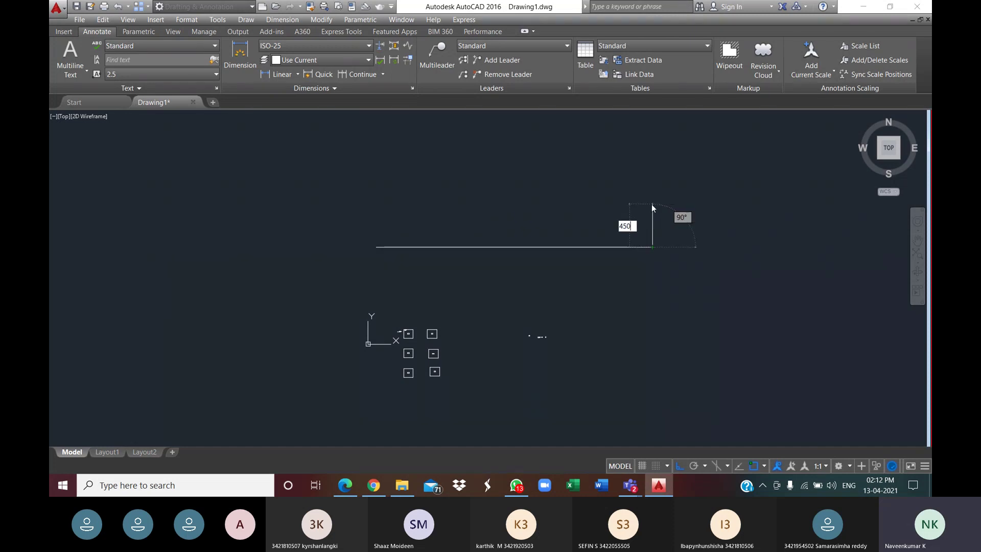
key(BackSpace)
key(BackSpace)
key(BackSpace)
key(BackSpace)
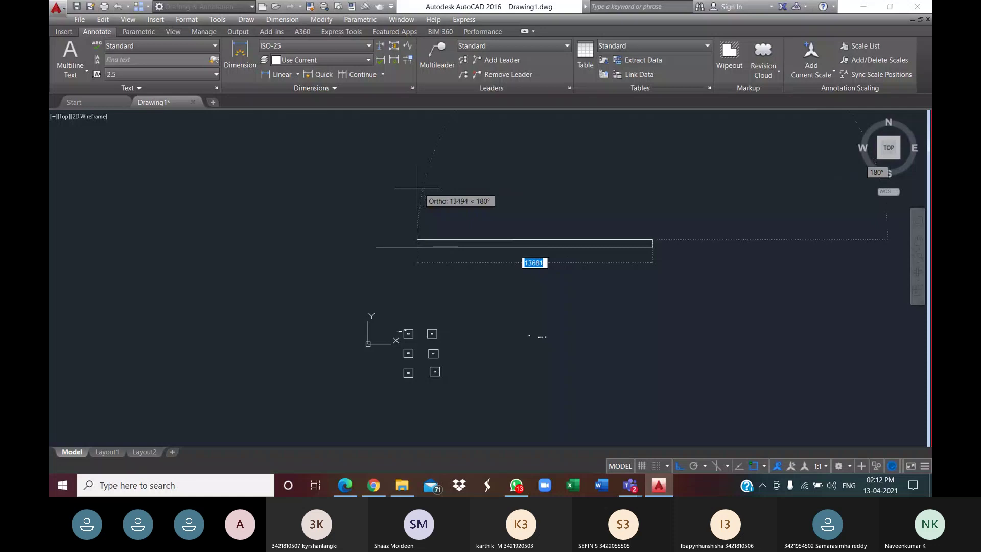
key(Return)
scroll(403, 263, up, 2)
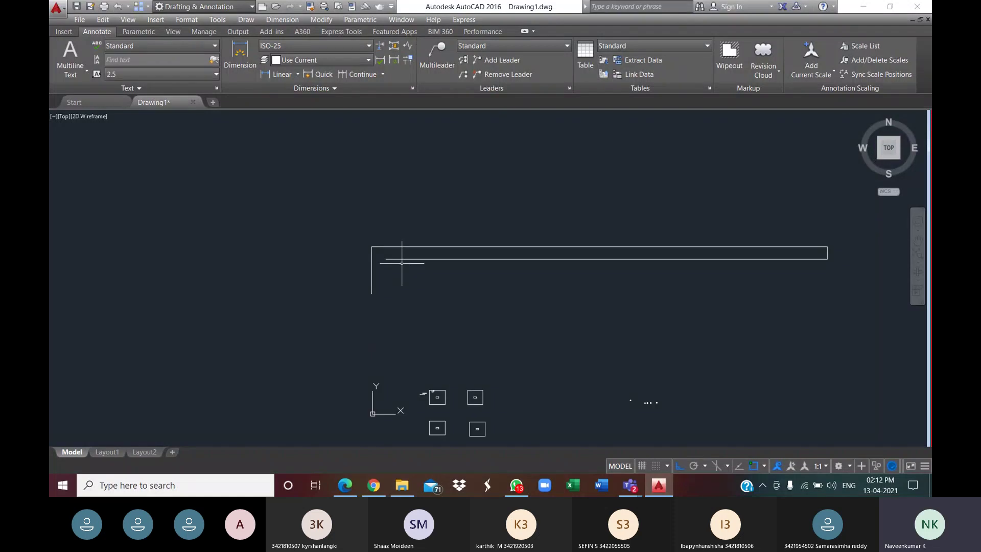
- Stretch the lower horizontal line's left end further left, past the vertical line
click(395, 259)
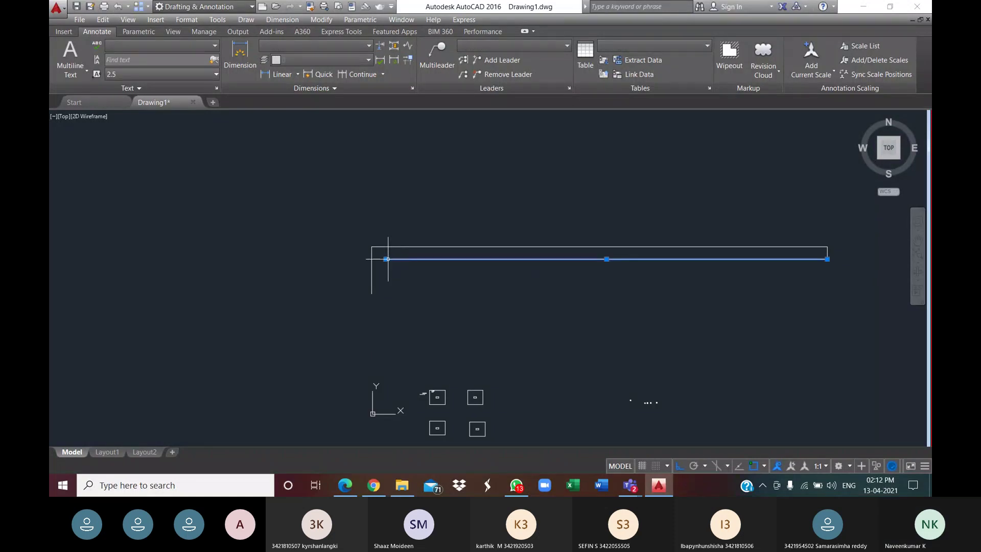
click(385, 259)
click(325, 259)
key(Escape)
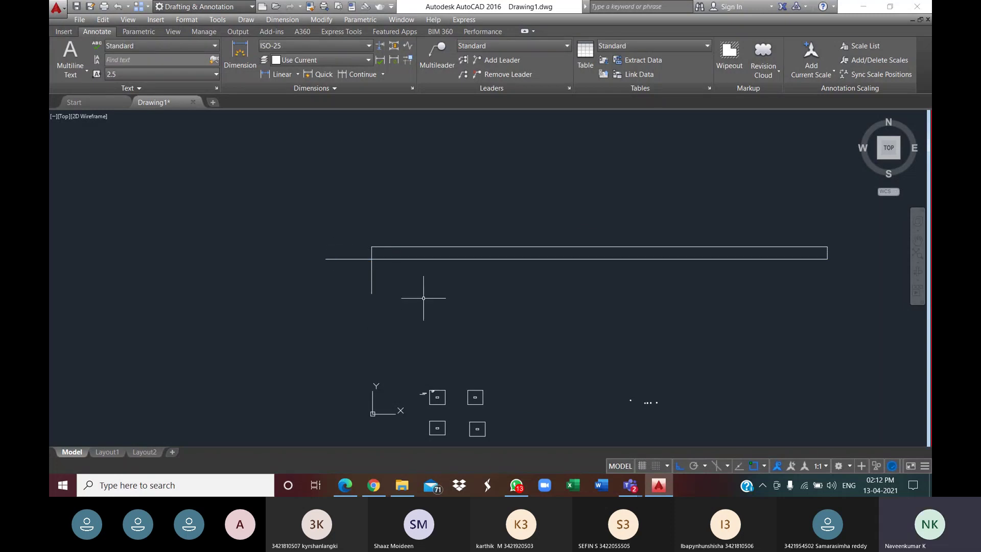
- Try to trim the overshooting line ends at the outline's left corner, using the vertical line as the cutting edge
text(TR)
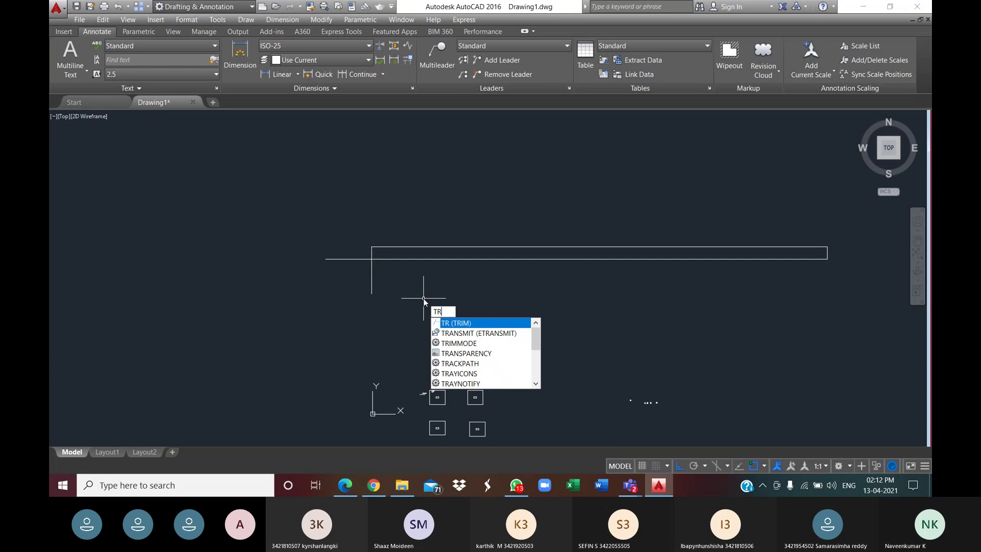
key(Return)
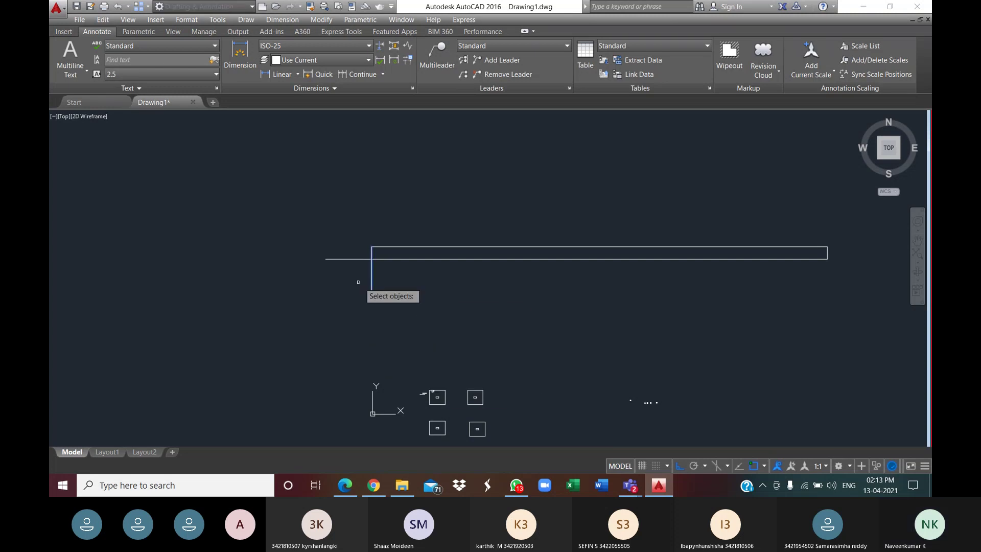
click(382, 301)
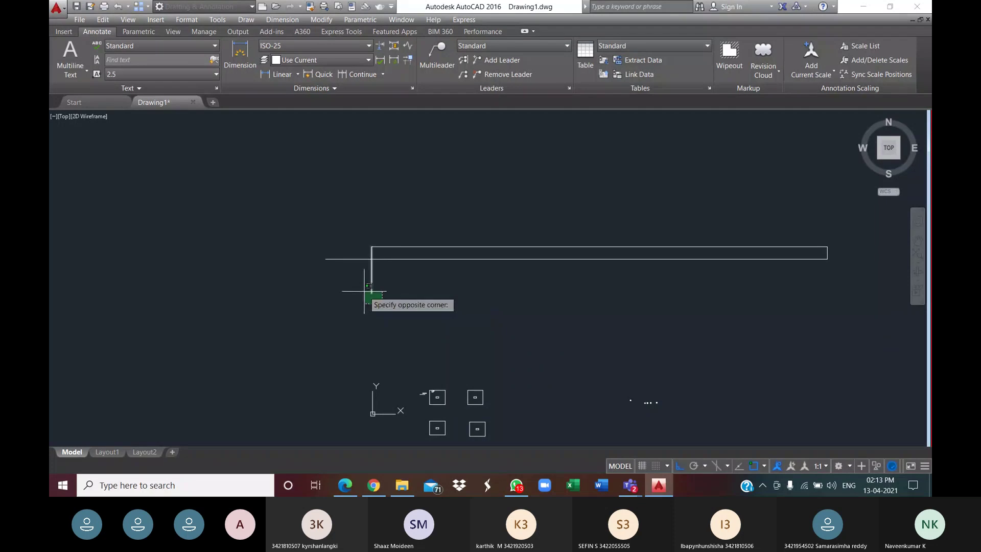
click(409, 286)
scroll(394, 276, up, 1)
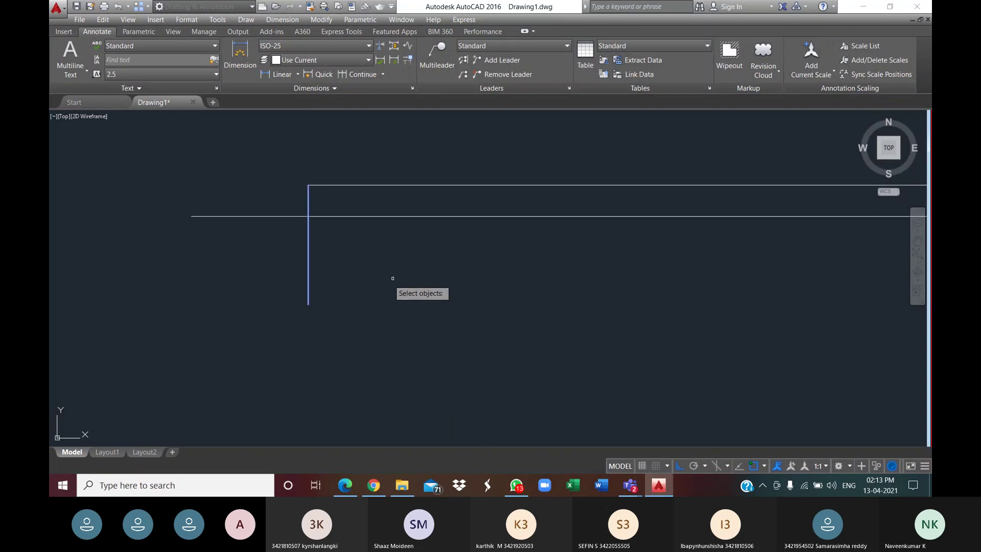
scroll(247, 240, down, 1)
click(247, 240)
scroll(243, 235, up, 5)
click(252, 241)
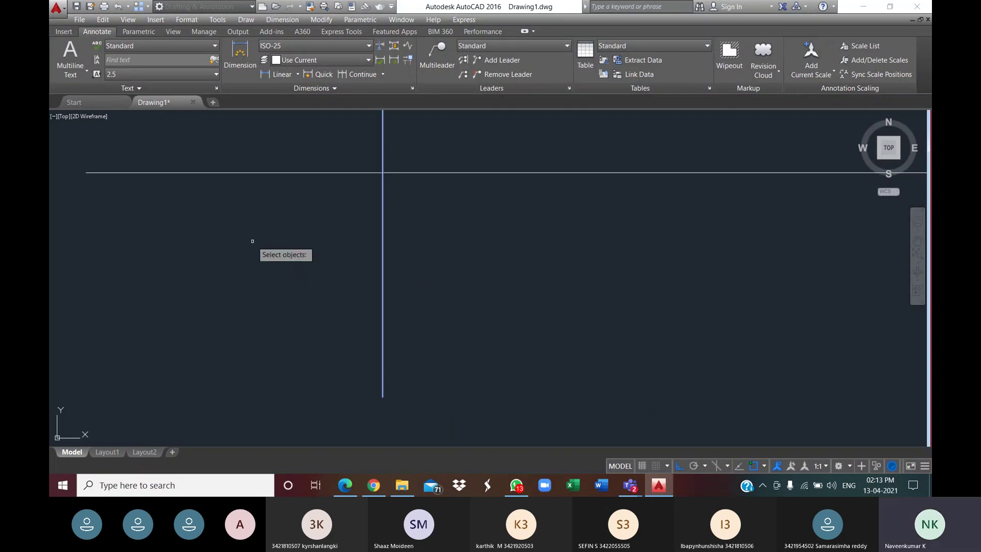
scroll(254, 237, down, 3)
scroll(278, 254, down, 2)
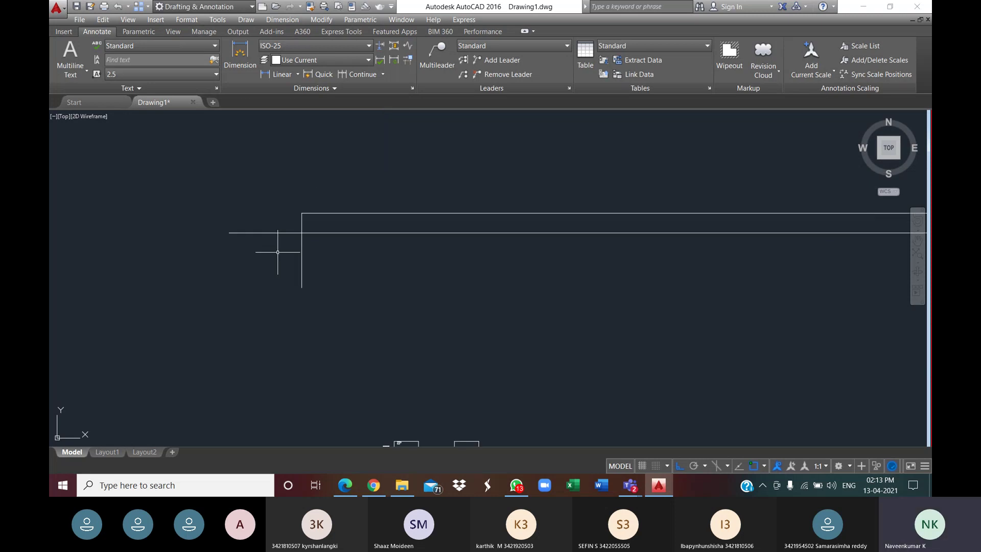
middle_drag(278, 254, 318, 256)
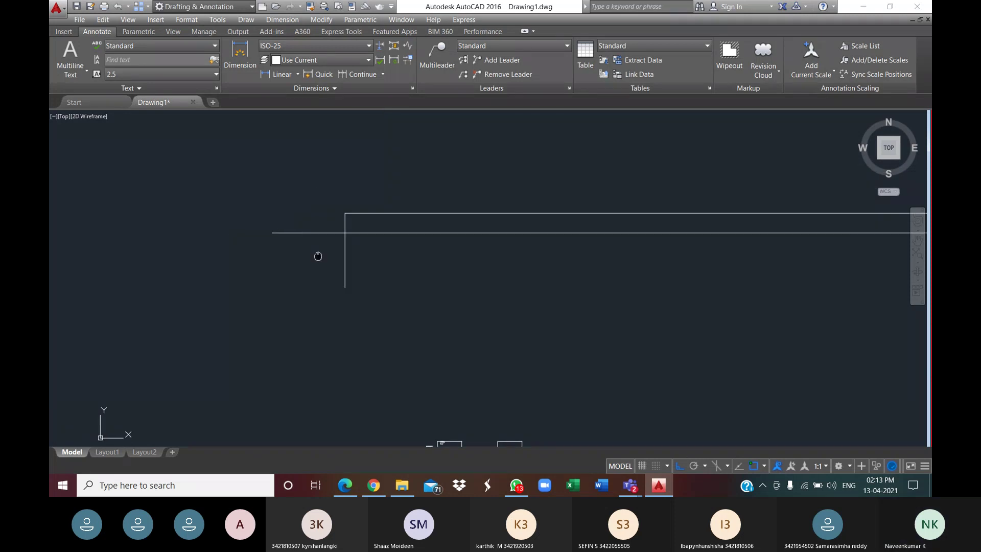
middle_drag(318, 256, 402, 278)
text(TR)
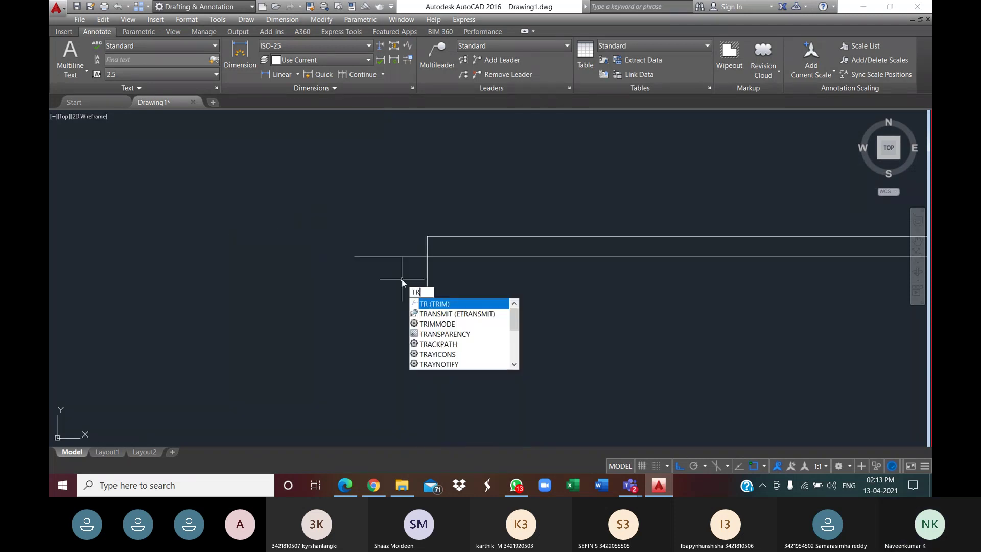
key(Return)
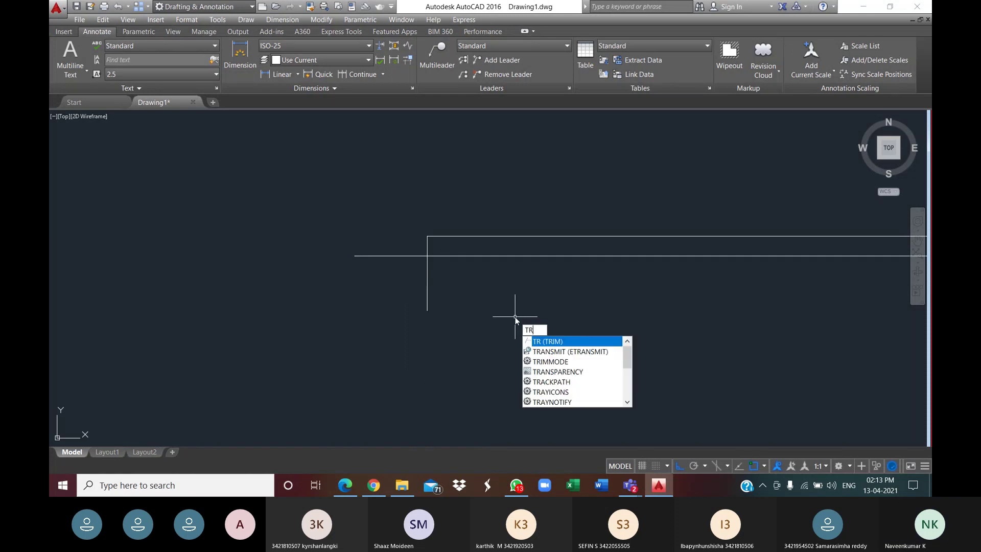
key(Return)
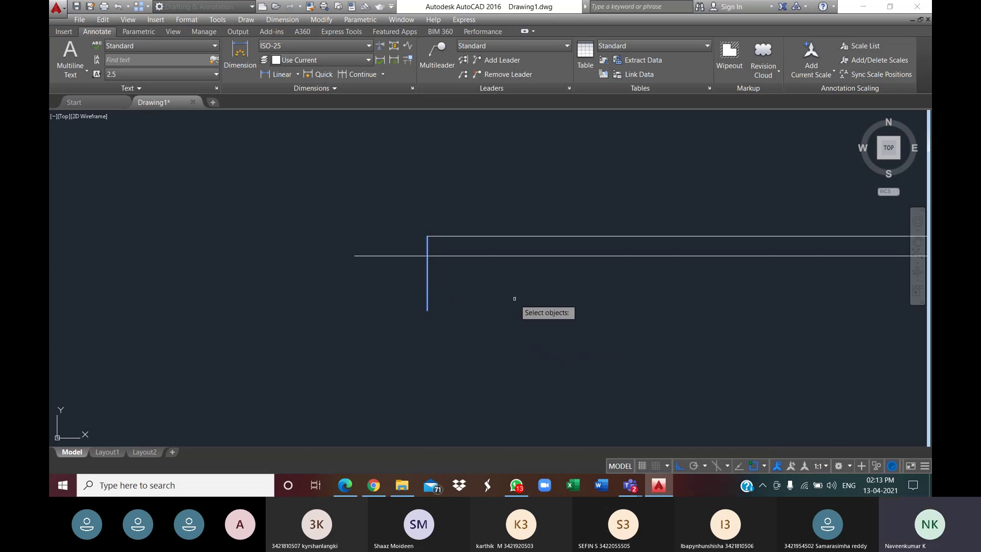
click(427, 276)
key(Escape)
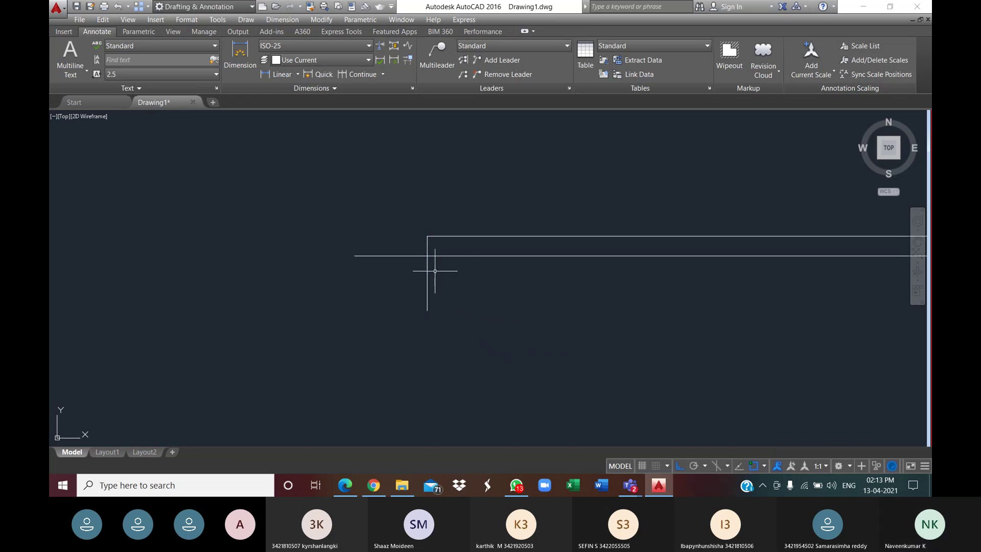
scroll(435, 271, down, 5)
text(tr)
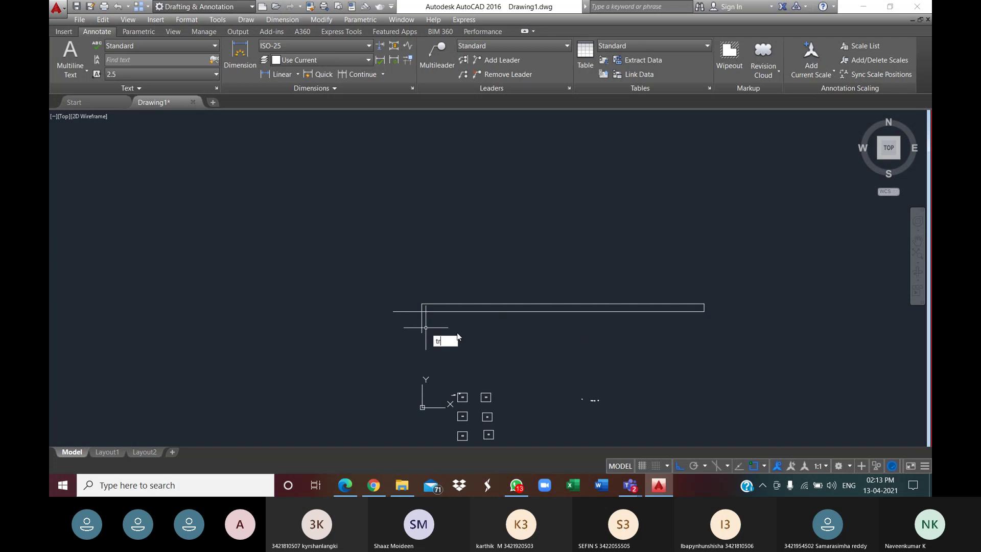
key(Return)
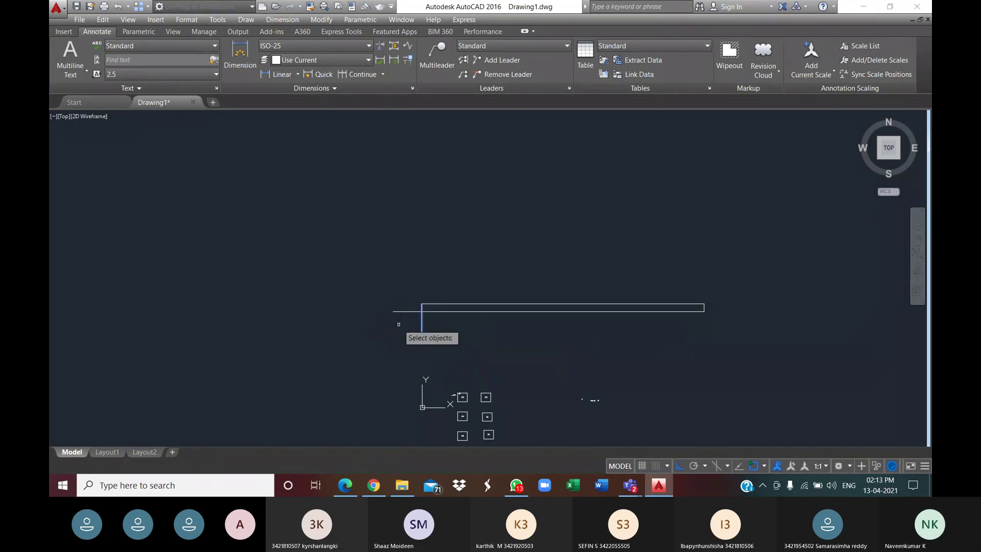
key(Escape)
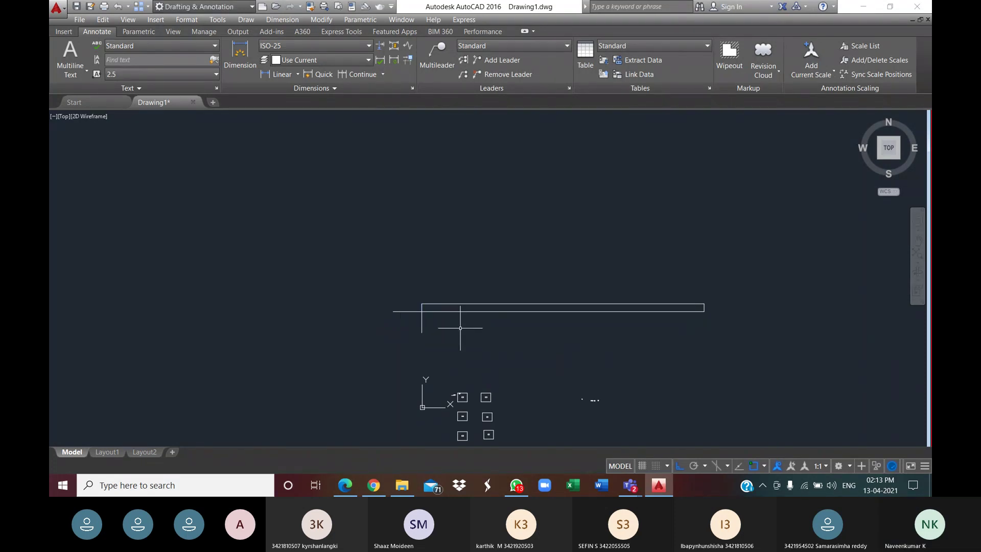
- Replace the left vertical line with a new one from the upper line's left end down to the lower horizontal line
click(421, 317)
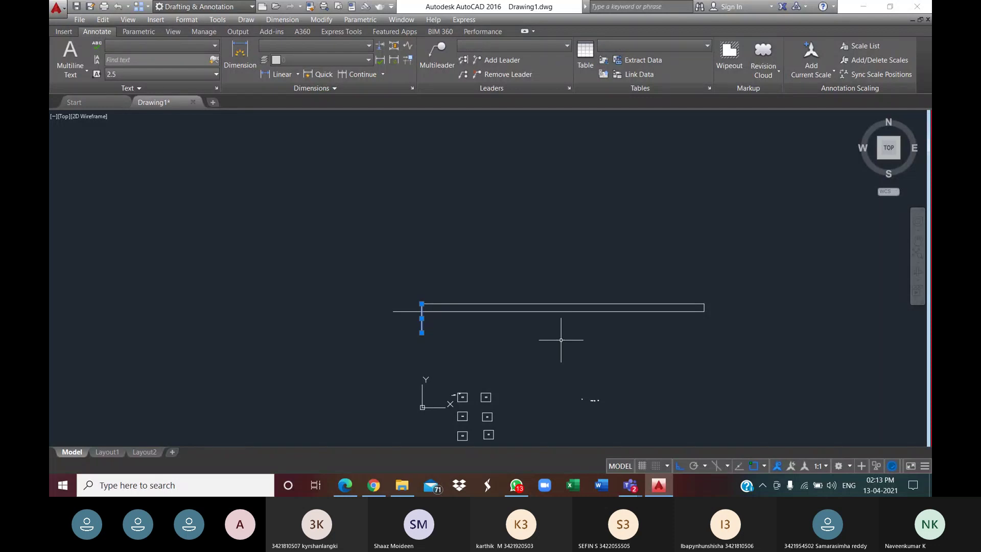
key(Delete)
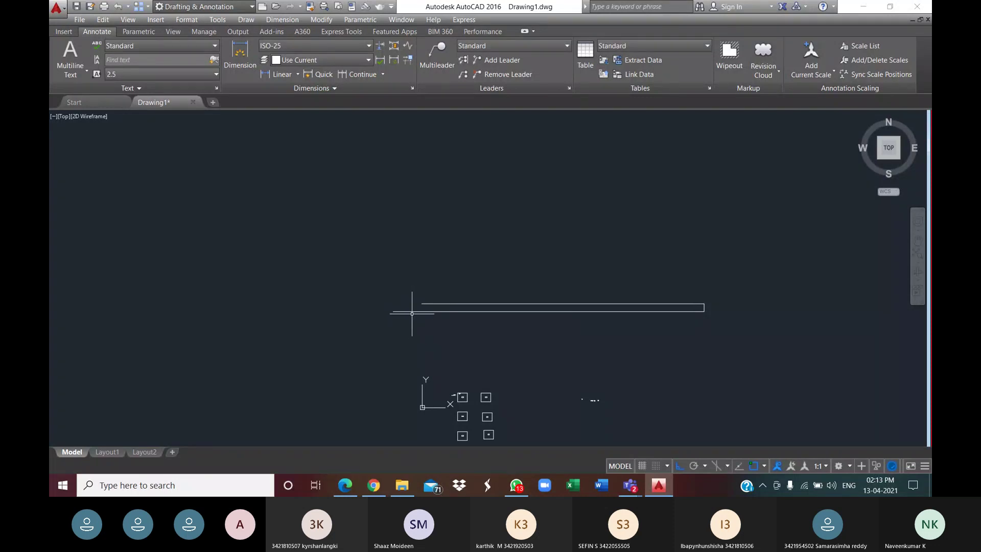
text(l)
key(Return)
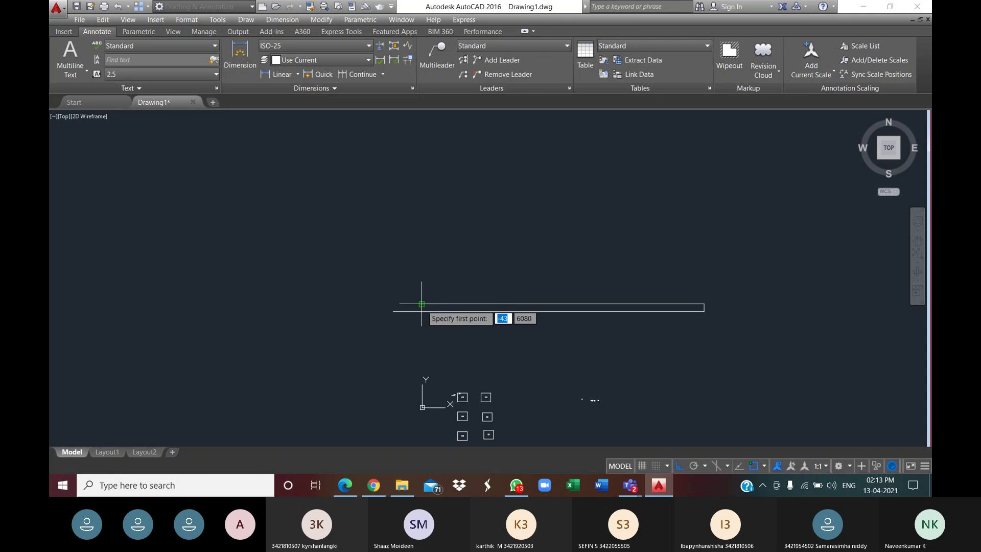
scroll(419, 316, up, 7)
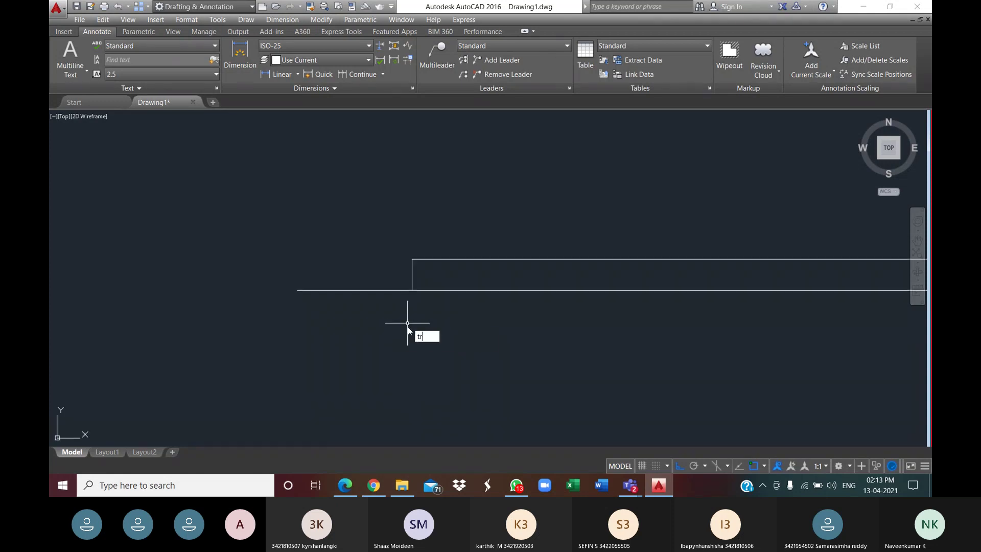
- Leave the Trim command and delete the overshooting lower horizontal line of the outline
key(Escape)
click(382, 319)
key(Escape)
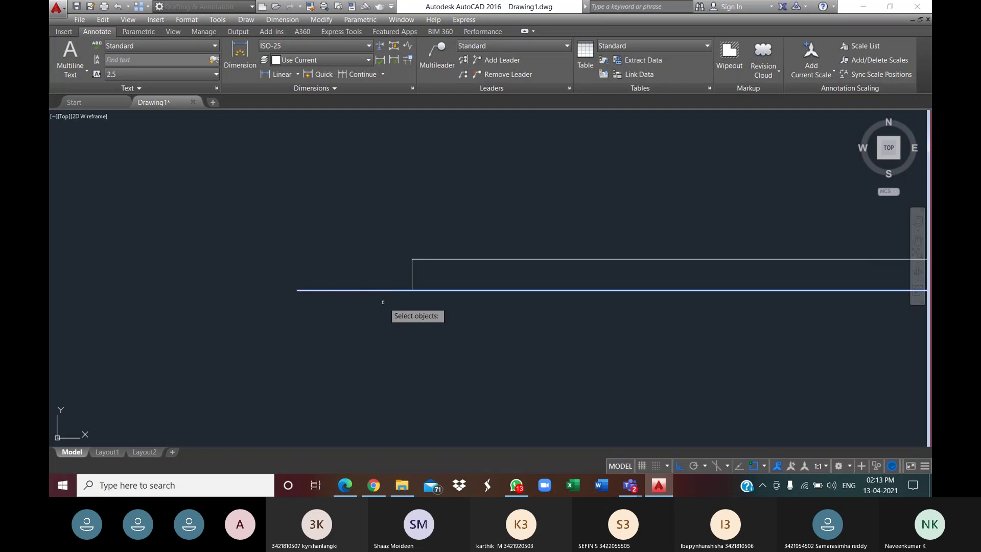
click(387, 291)
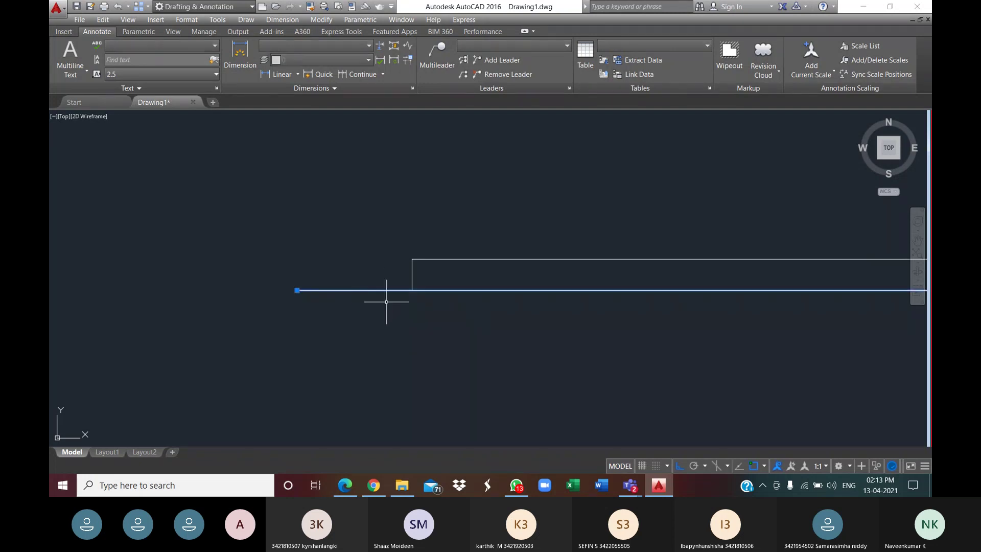
key(Delete)
- Draw a new lower horizontal line joining the lower ends of the outline's two short vertical lines
scroll(635, 306, down, 3)
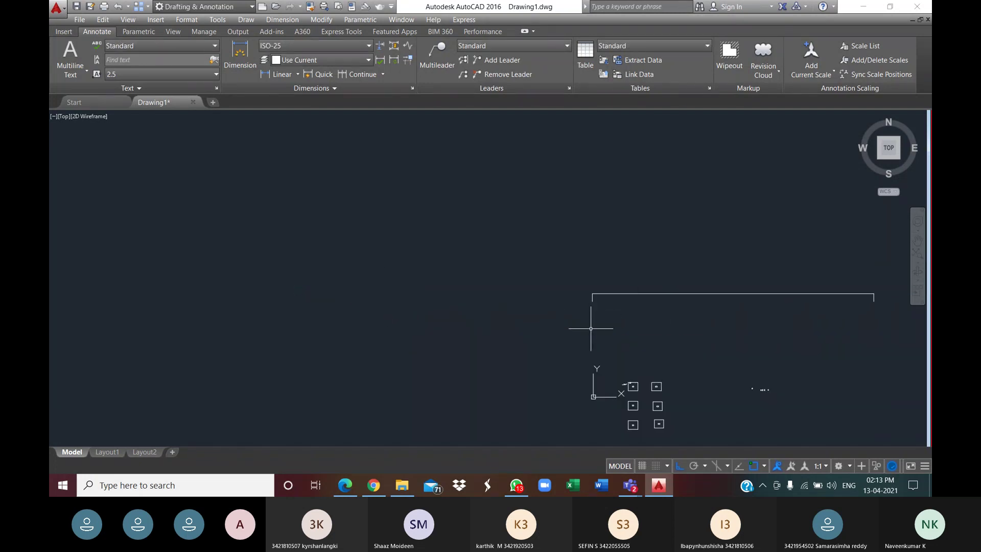
key(l)
key(Return)
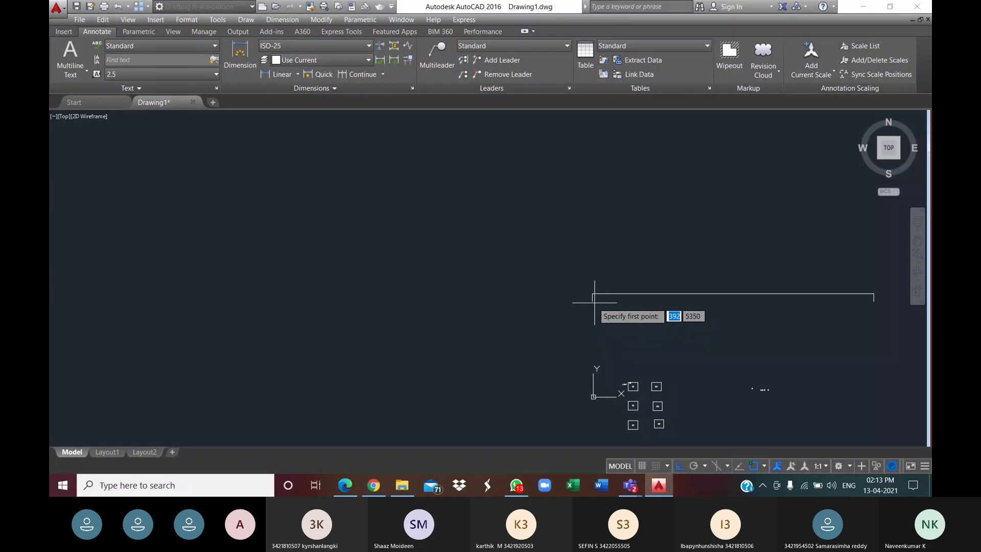
click(594, 302)
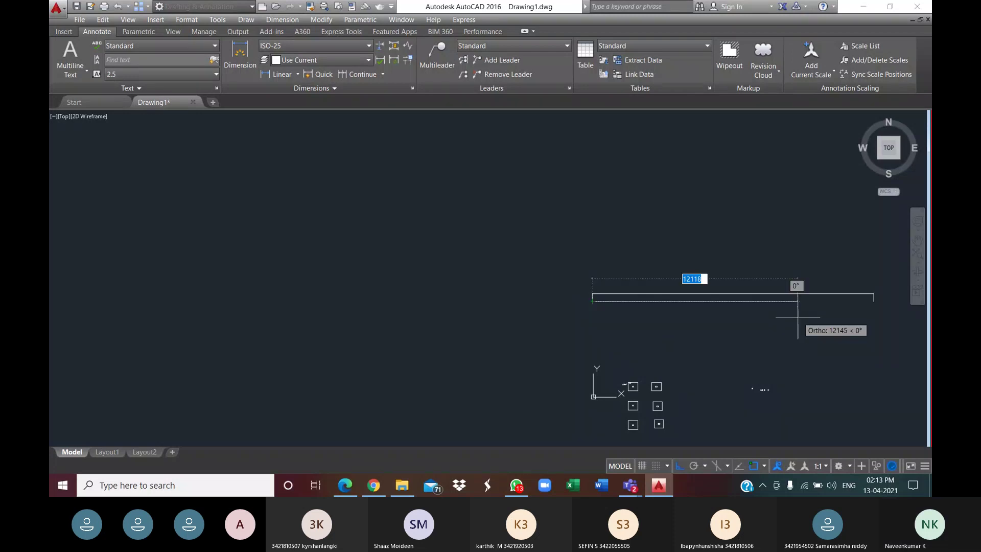
key(Escape)
- Draw a tapered stem on the base with Line: vertical right side, horizontal top about 1464 long, and, with Ortho off, a sloping left side
middle_drag(940, 297, 764, 342)
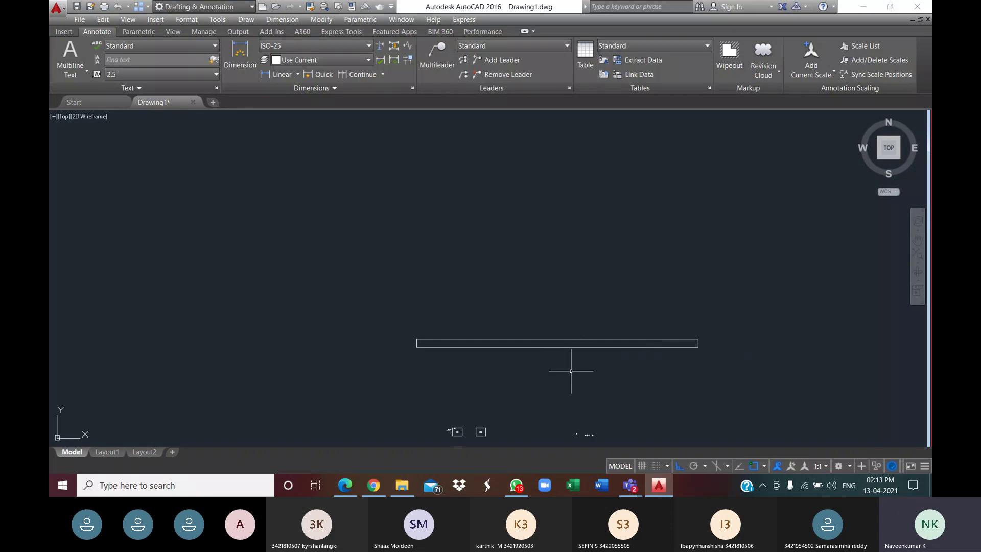
text(l)
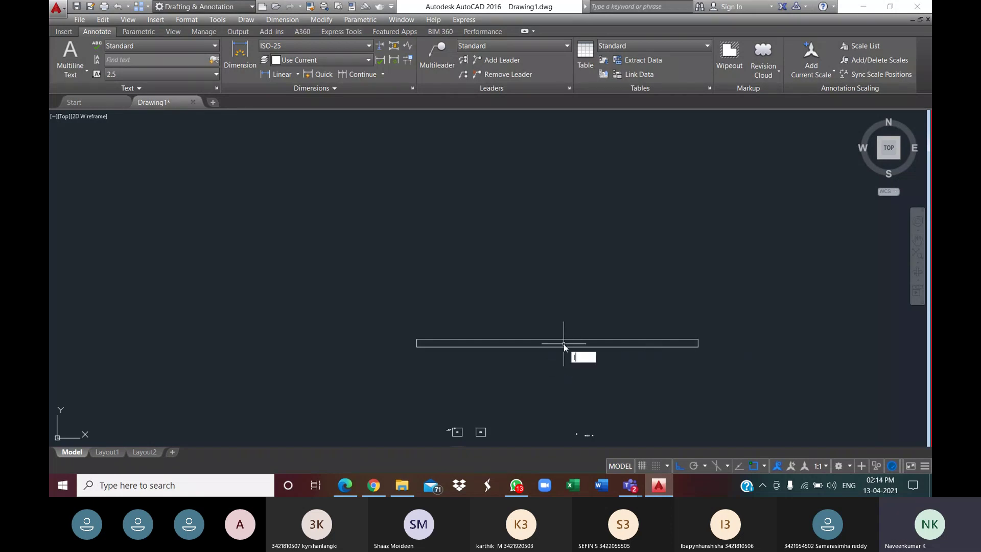
key(Return)
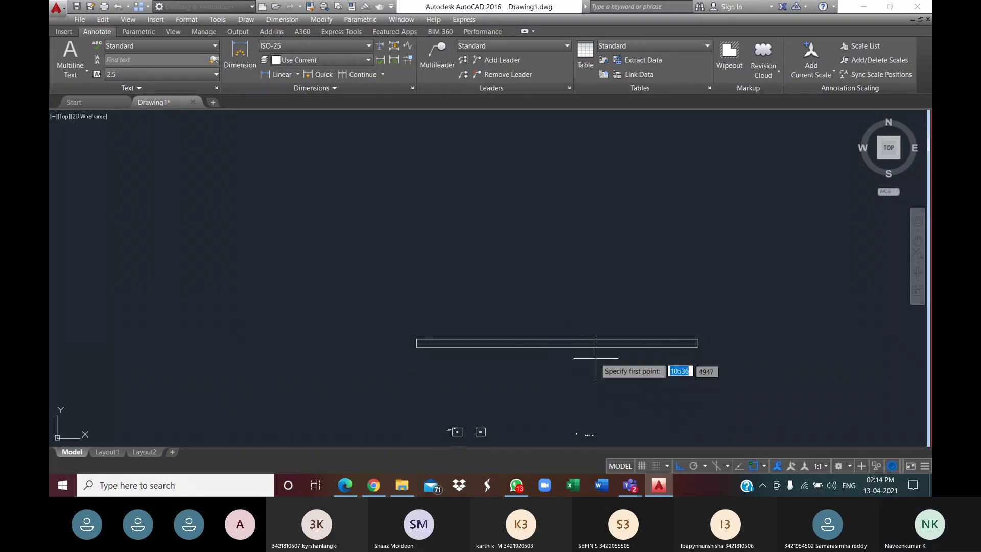
click(566, 339)
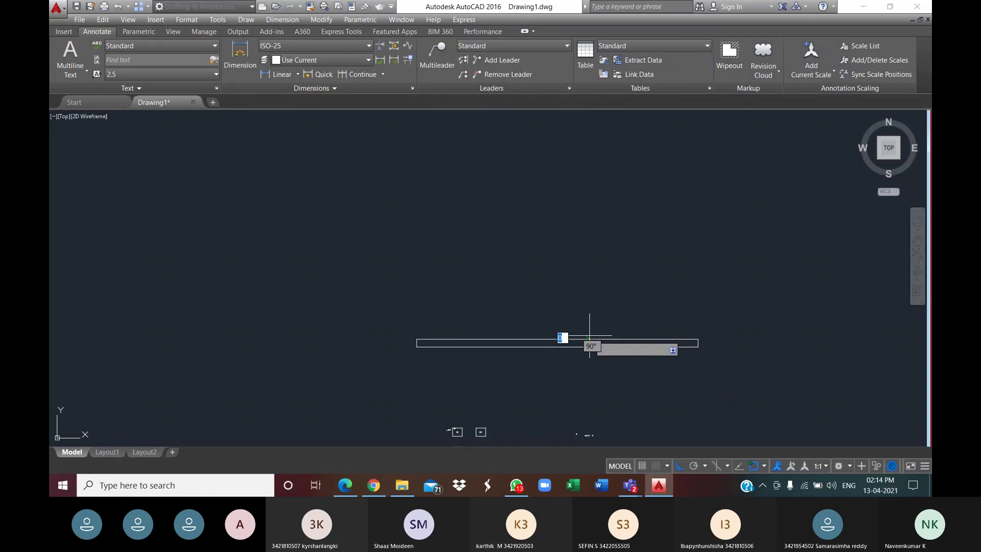
click(582, 181)
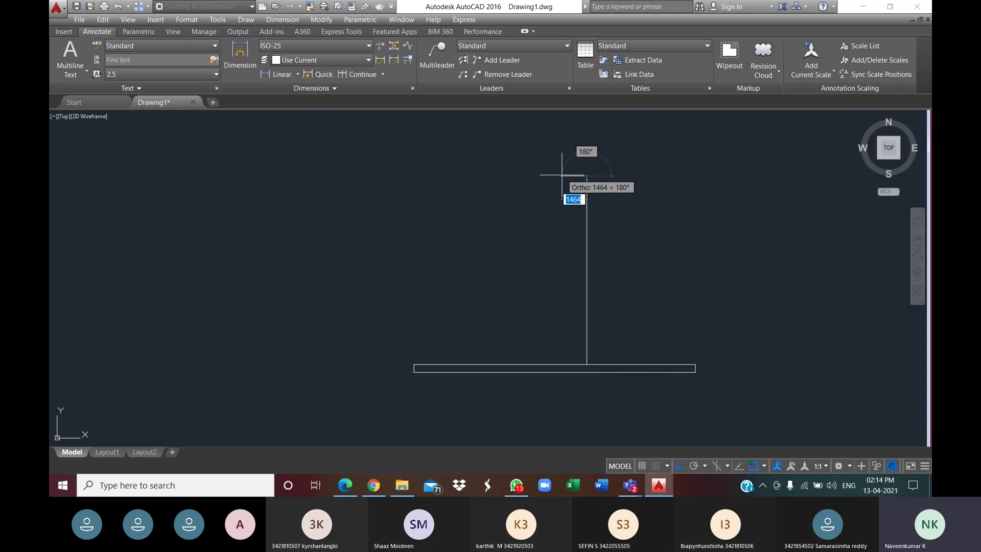
click(562, 176)
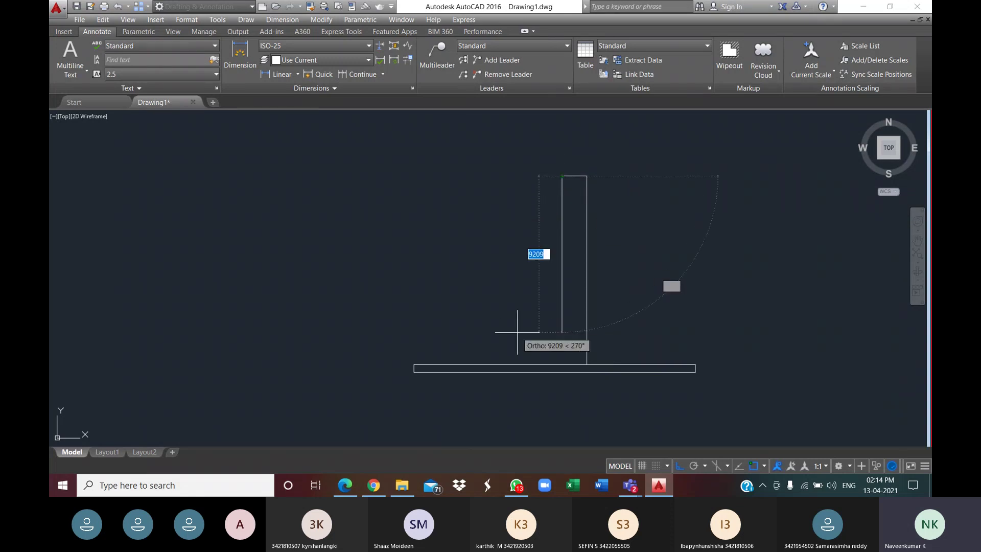
click(679, 466)
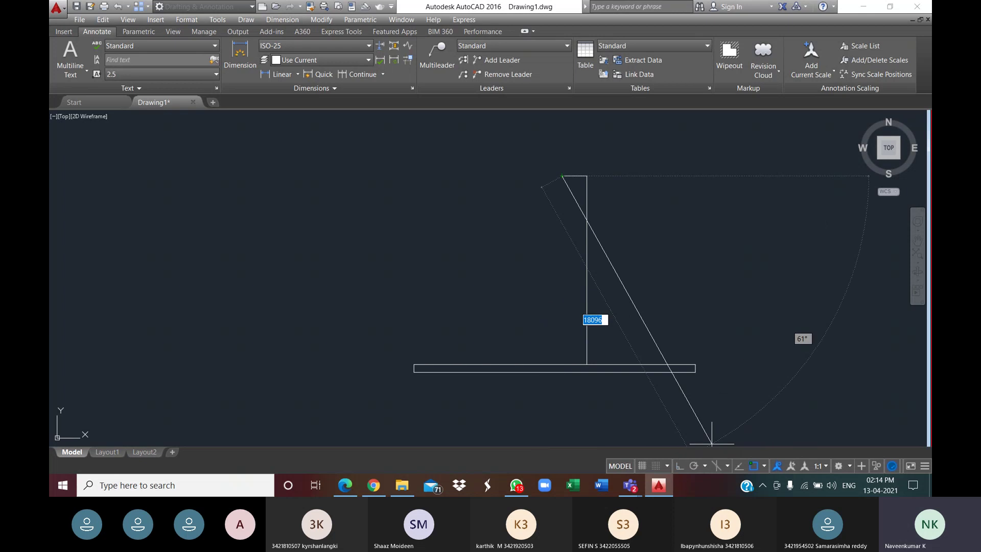
click(520, 365)
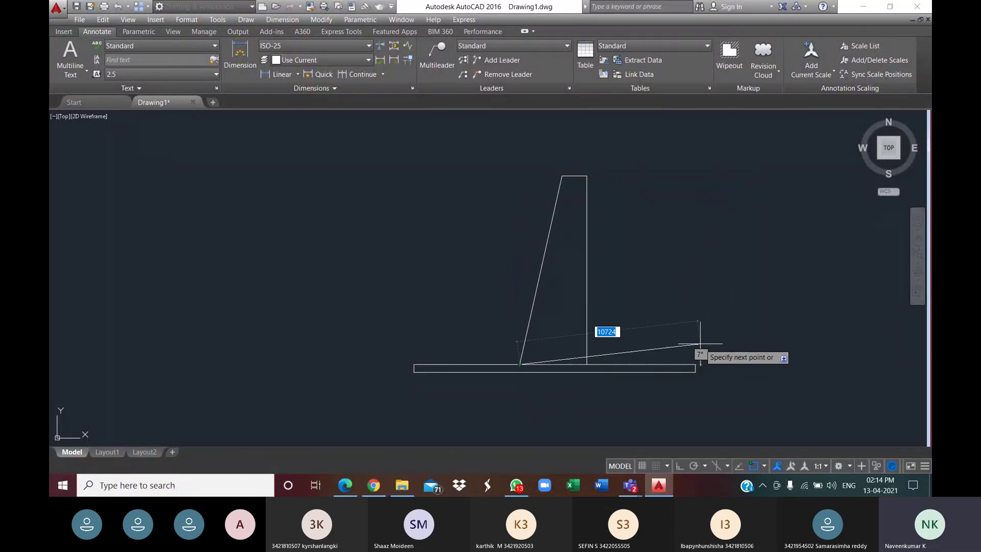
key(Escape)
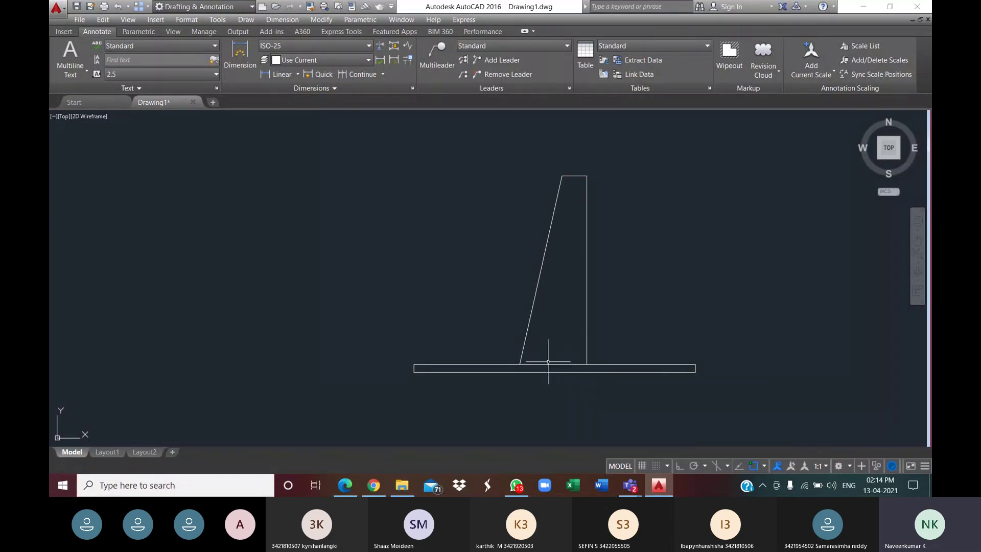
- Examine the tapered stem and base at several magnifications, and fit the whole drawing in the view
scroll(549, 370, up, 4)
scroll(522, 394, down, 8)
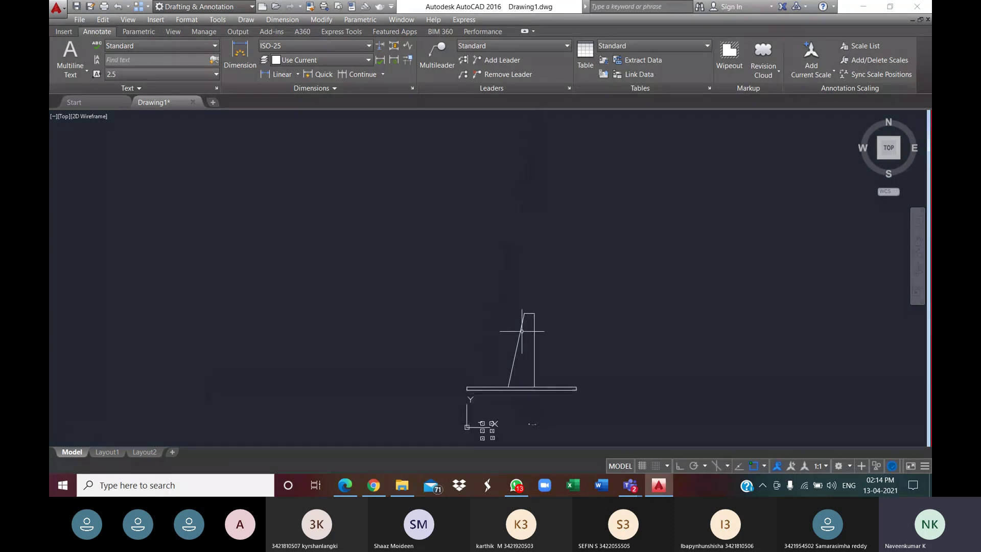
scroll(521, 325, up, 7)
scroll(527, 324, down, 4)
scroll(527, 324, down, 8)
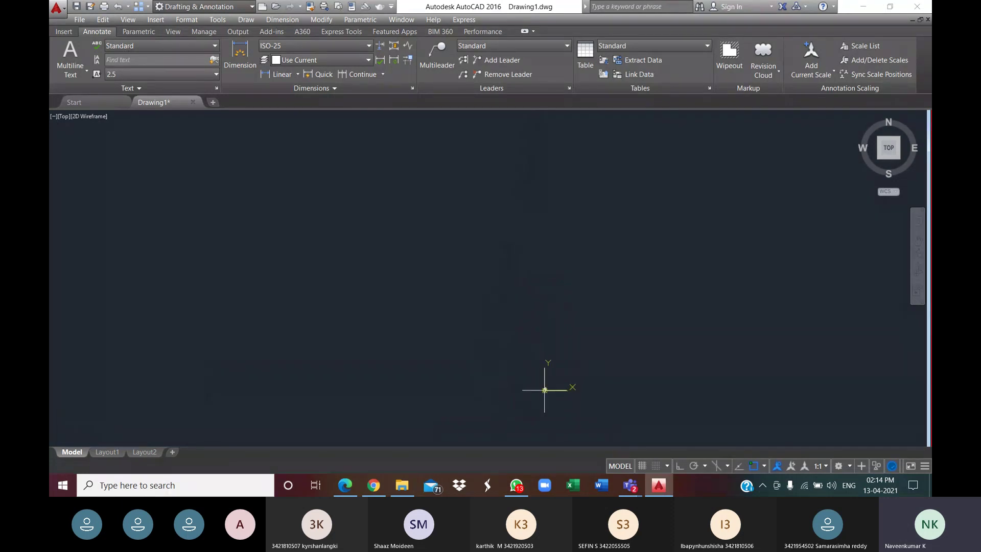
scroll(558, 259, up, 3)
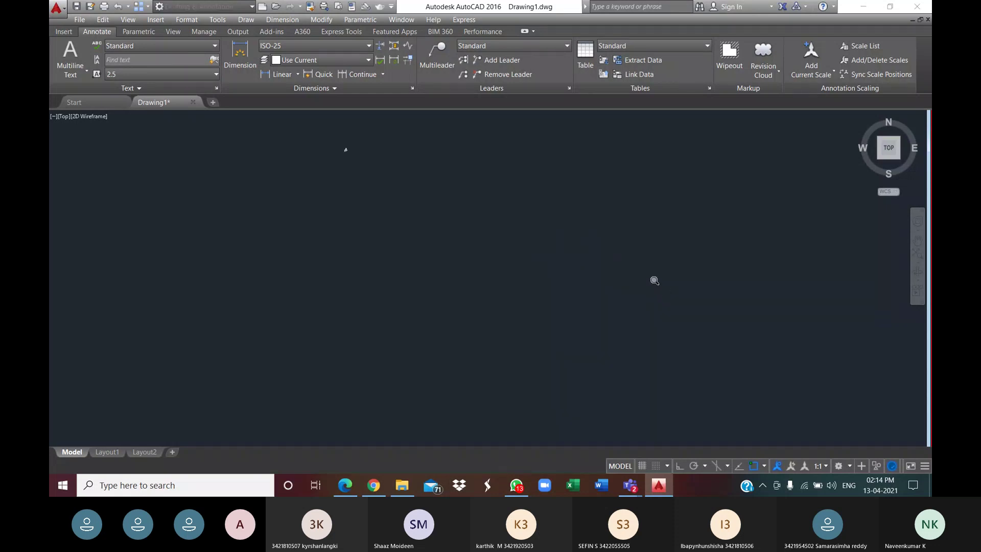
middle_click(571, 247)
middle_click(571, 247)
scroll(527, 327, down, 4)
scroll(521, 281, up, 4)
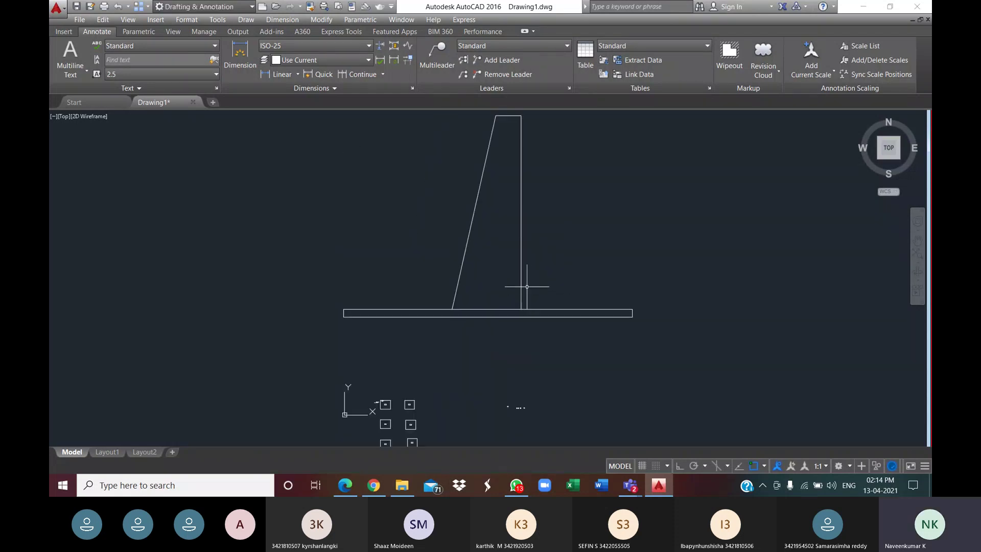
scroll(515, 307, down, 4)
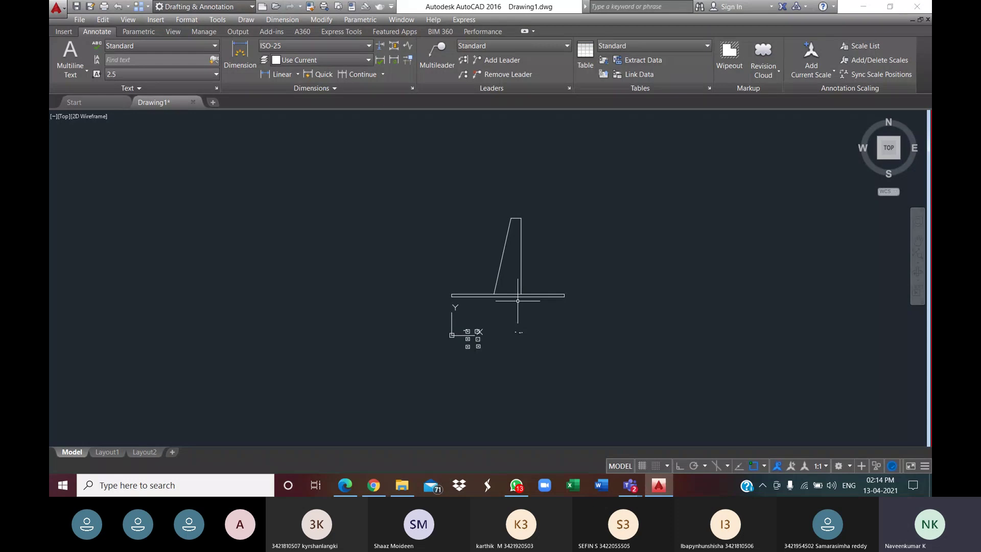
scroll(512, 294, up, 4)
scroll(499, 271, down, 2)
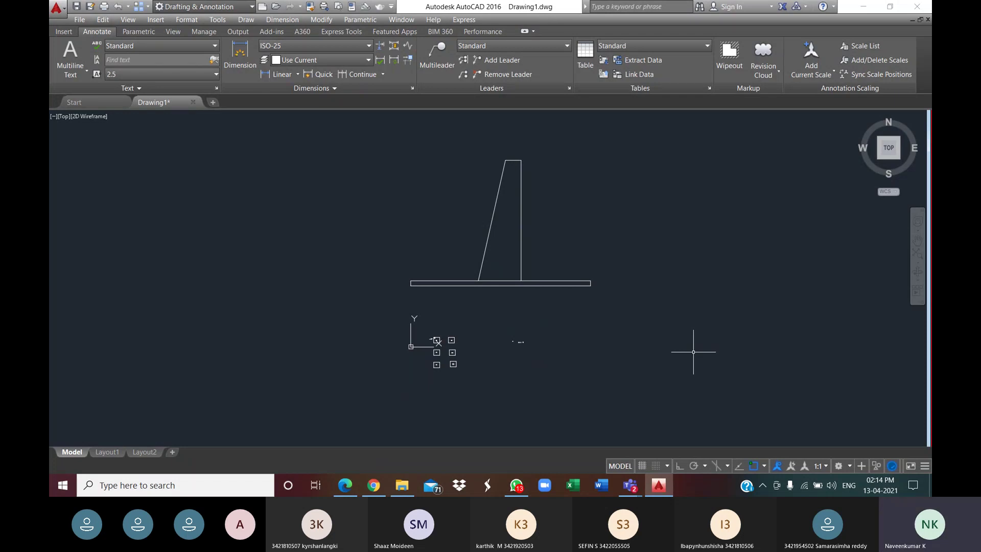
- Switch to the Microsoft Teams meeting and stop sharing the screen
click(659, 485)
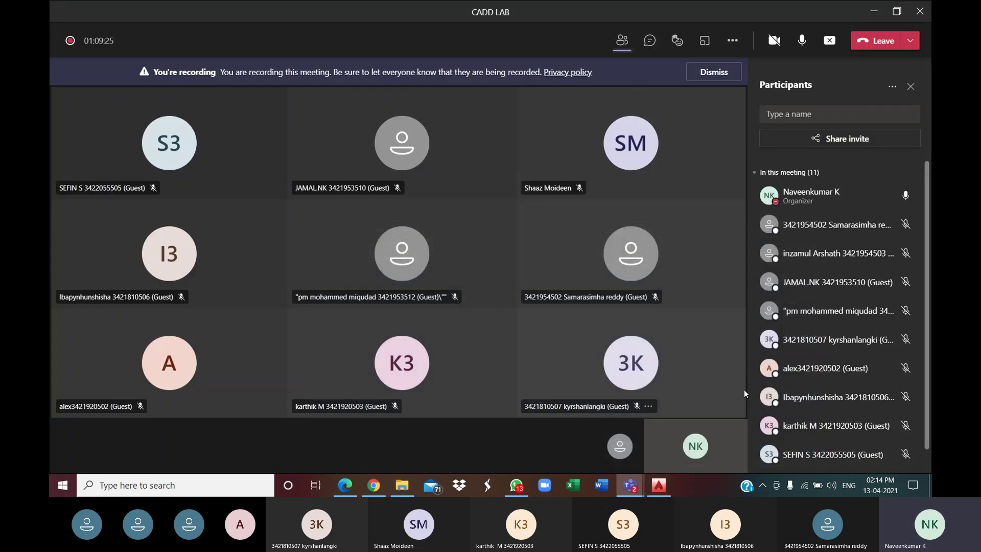
click(828, 41)
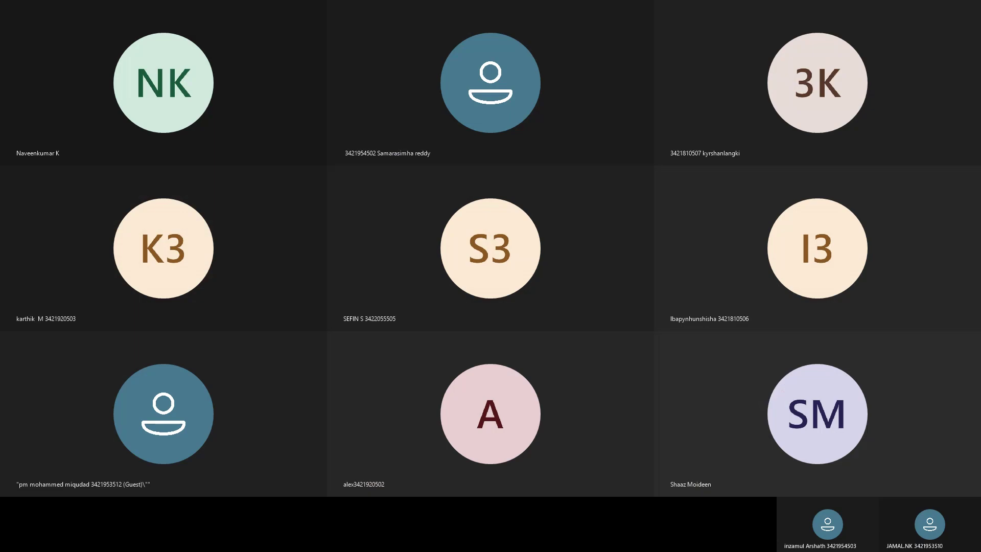